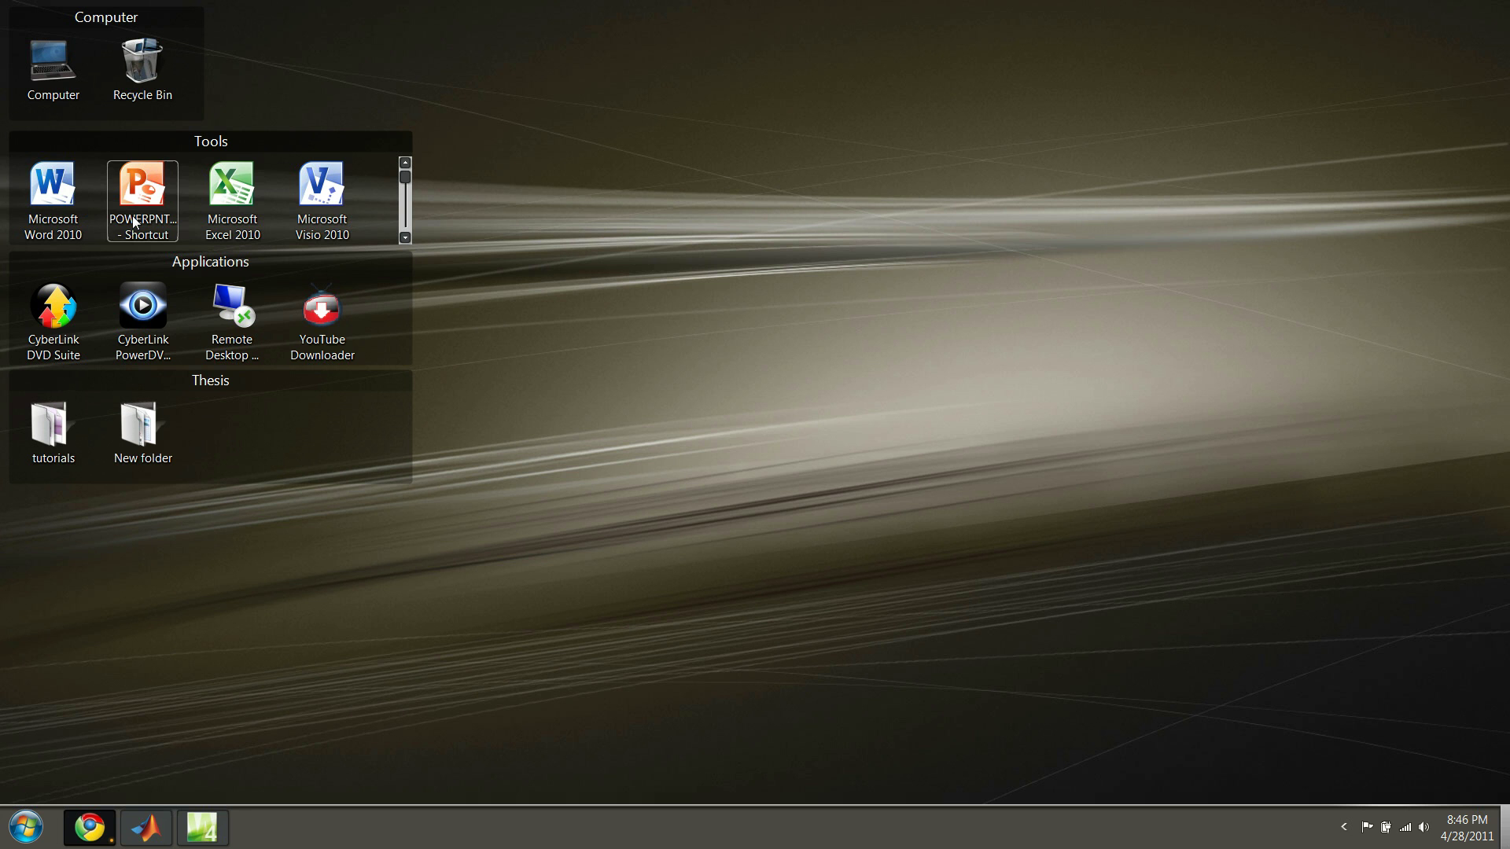
Launch Word and type Title Page, My Abstract, Chapter 1: Introduction, Chapter 2: Some More Stuff, Conclusion
double_click(53, 203)
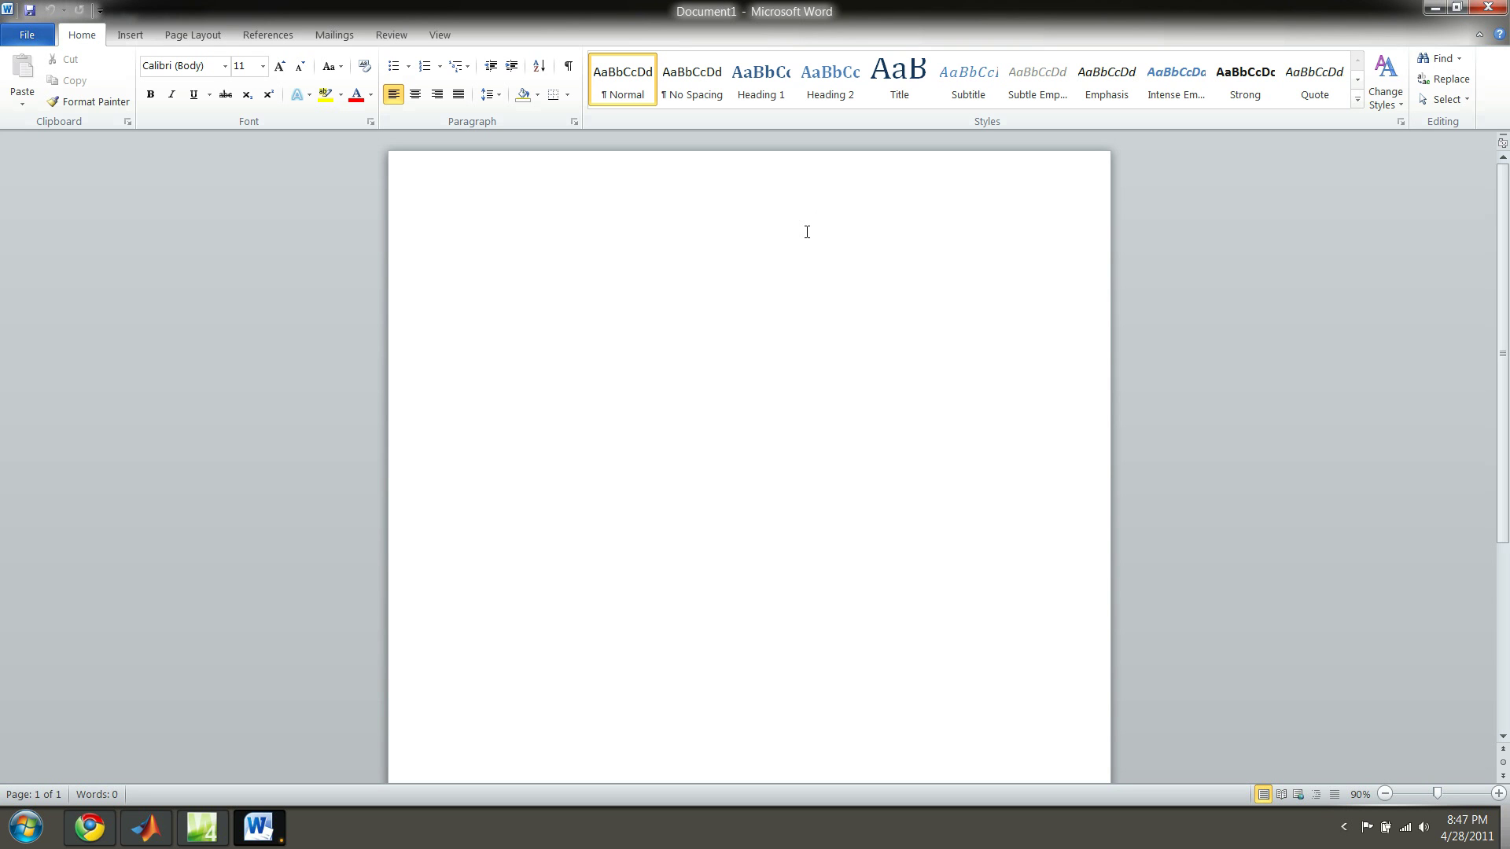
text(Ti)
text(tle Pa)
text(ge)
key(Return)
key(Return)
text(M)
text(y Abstr)
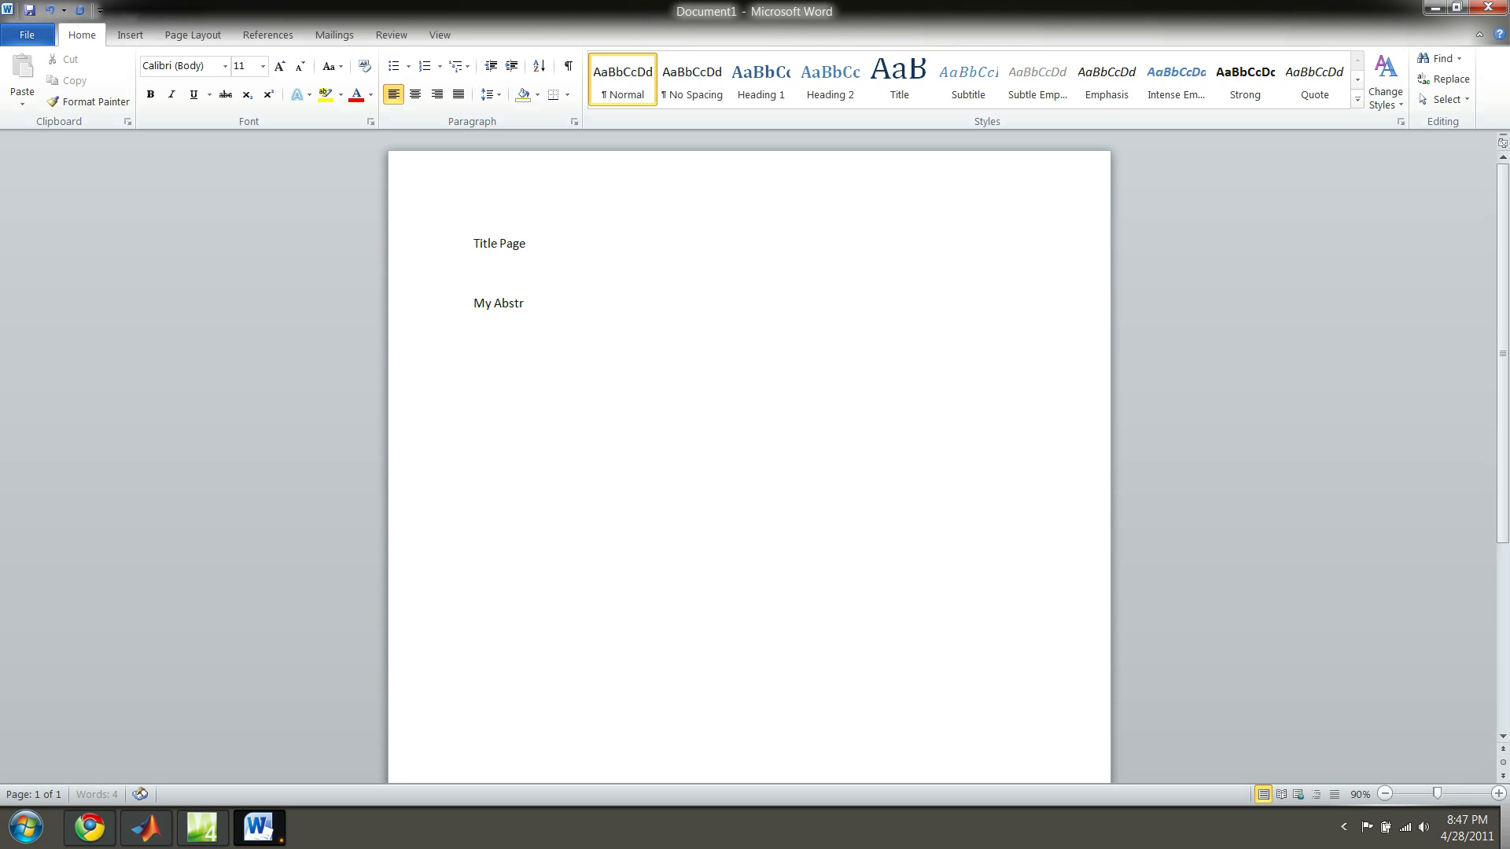
text(act)
key(Return)
key(Return)
text(Cha)
text(pter 1)
text(: )
text(Int)
text(roducti)
text(on)
key(Return)
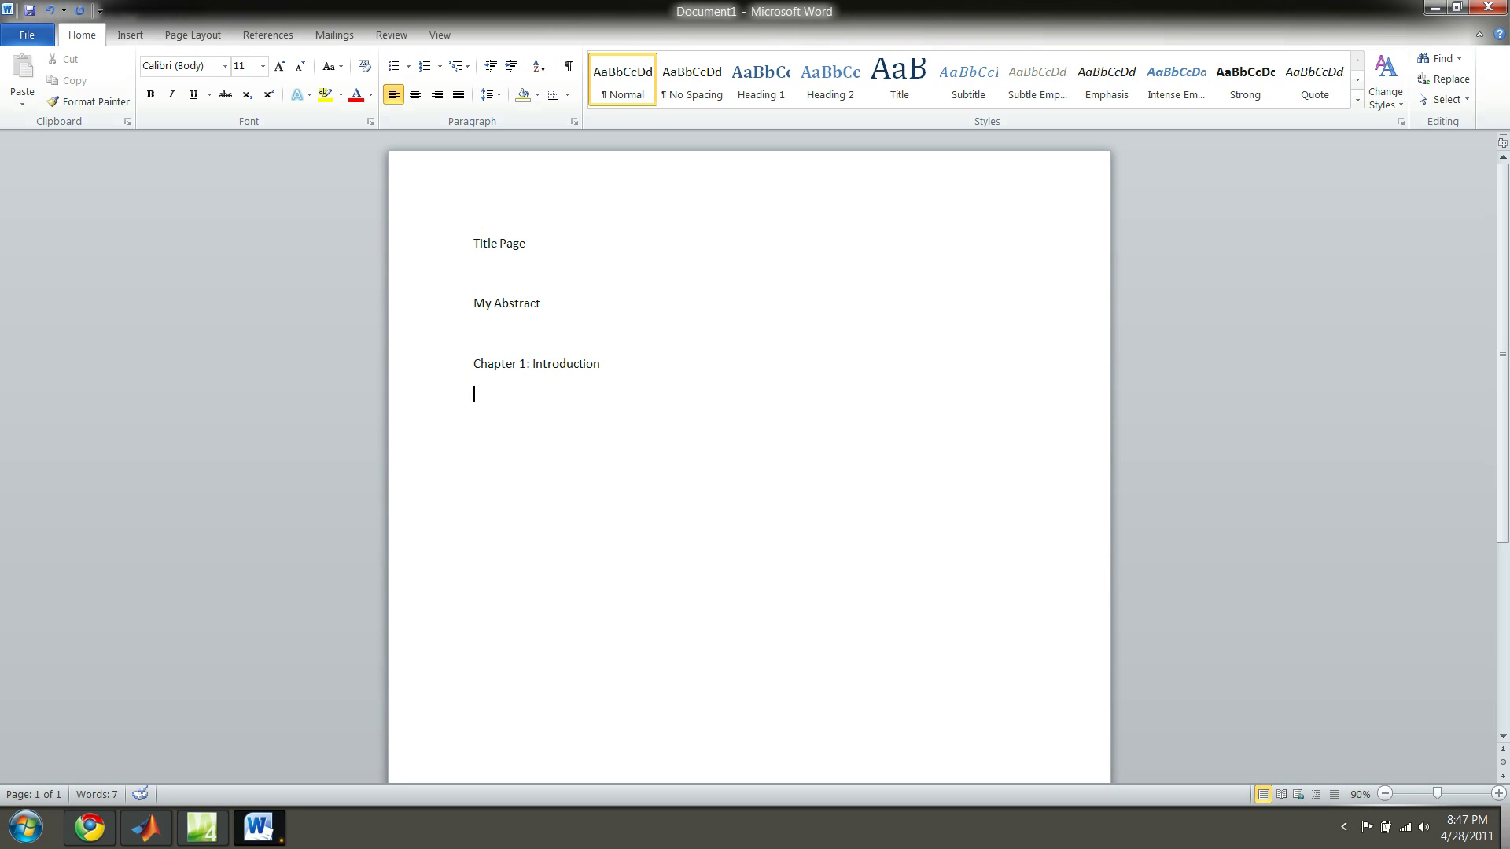
text(Chapter)
text( 2: )
text(Somre)
key(BackSpace)
key(BackSpace)
text(e More)
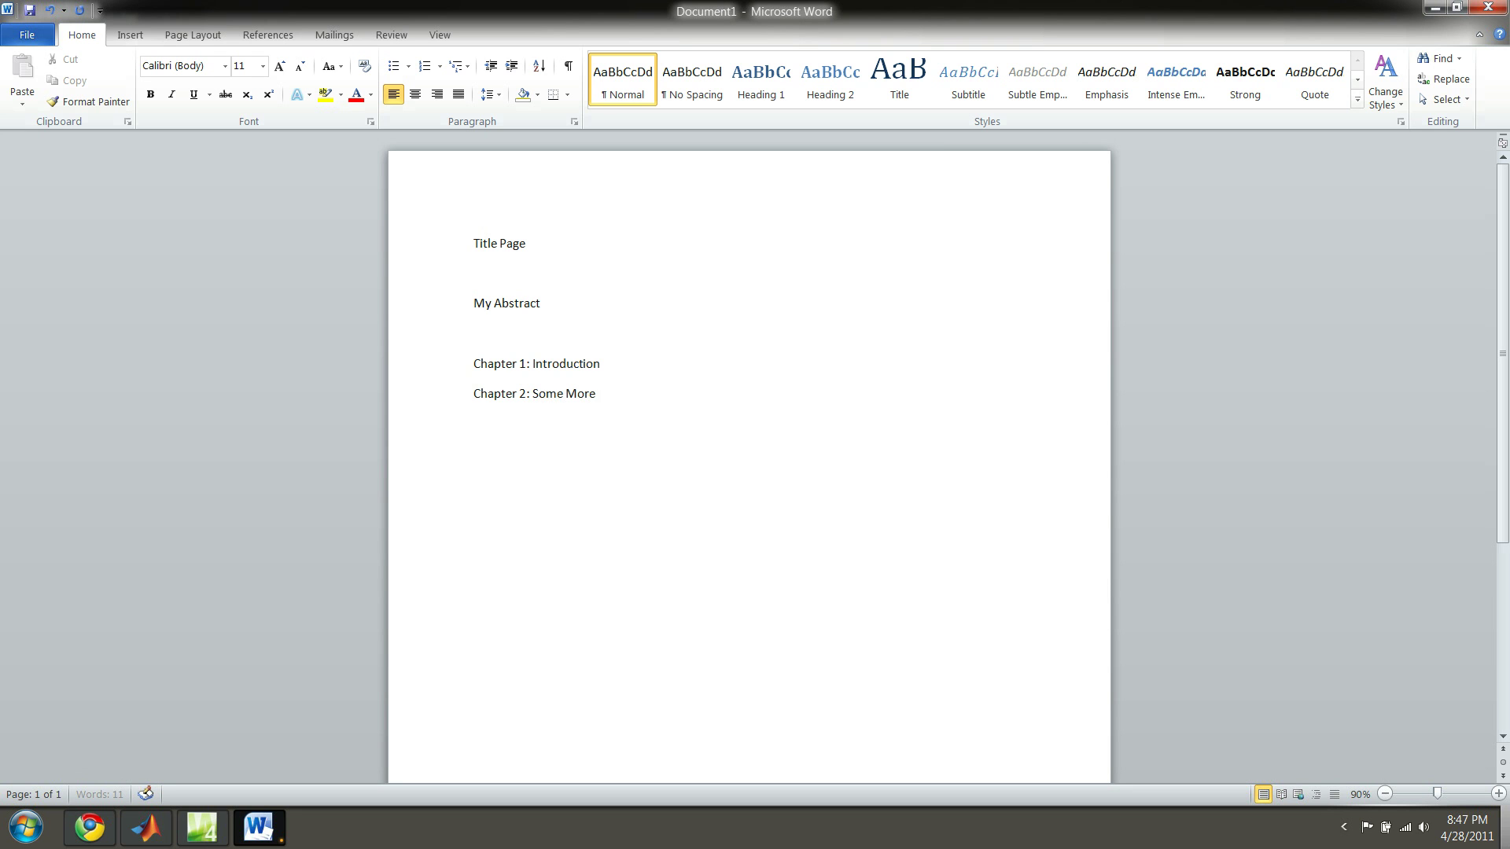
text( Stuff)
key(Return)
text(Con)
text(clusion)
Insert several blank lines after My Abstract, above Chapter 1: Introduction
key(Up)
key(Up)
key(Up)
key(Up)
key(Up)
key(Return)
key(Return)
key(Return)
key(Return)
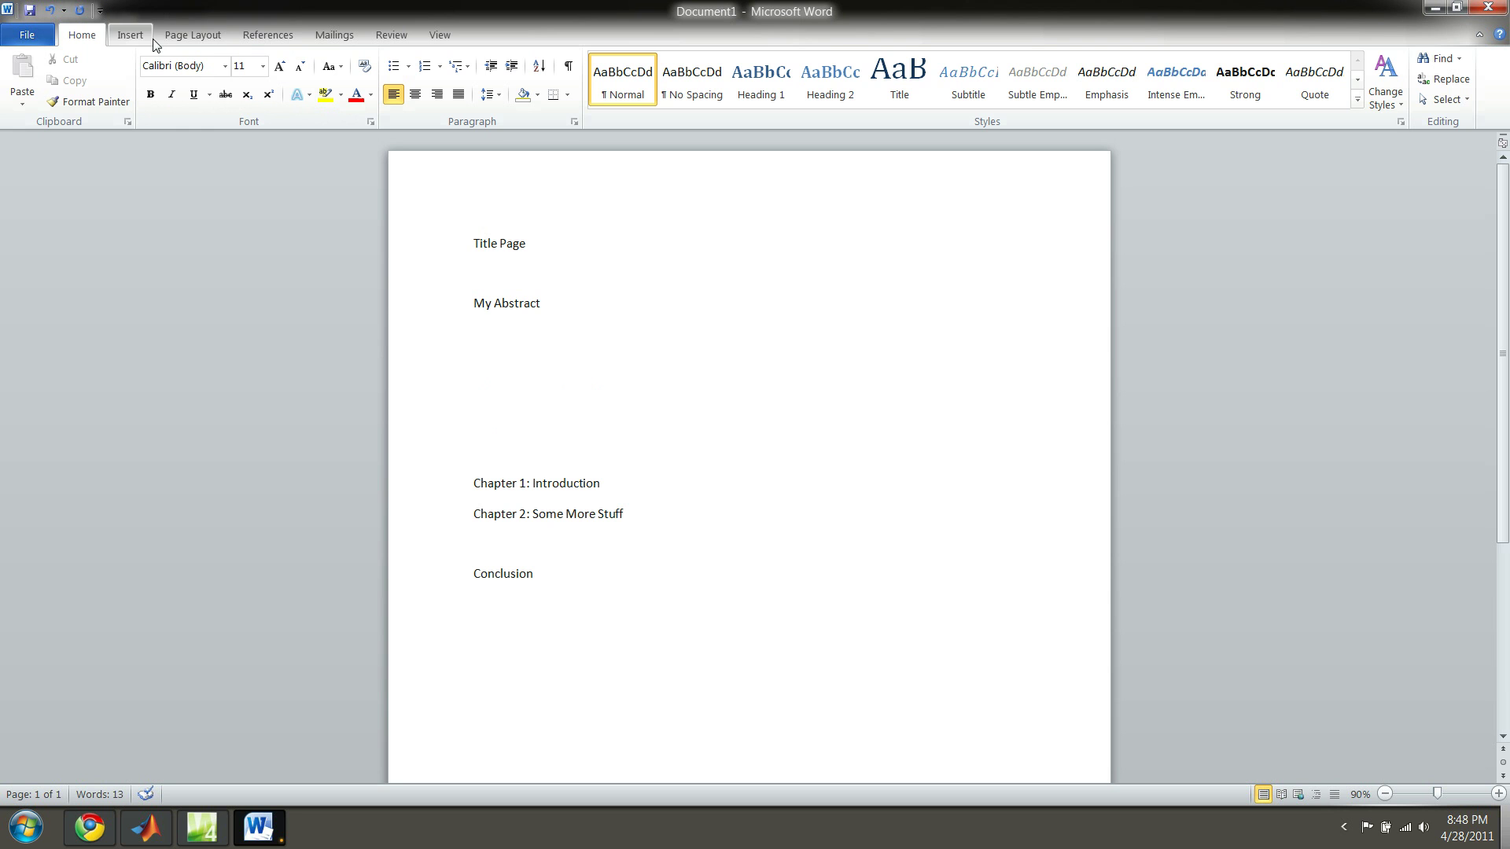
Insert an automatic Table of Contents from References below My Abstract and dismiss the heading notice
click(249, 40)
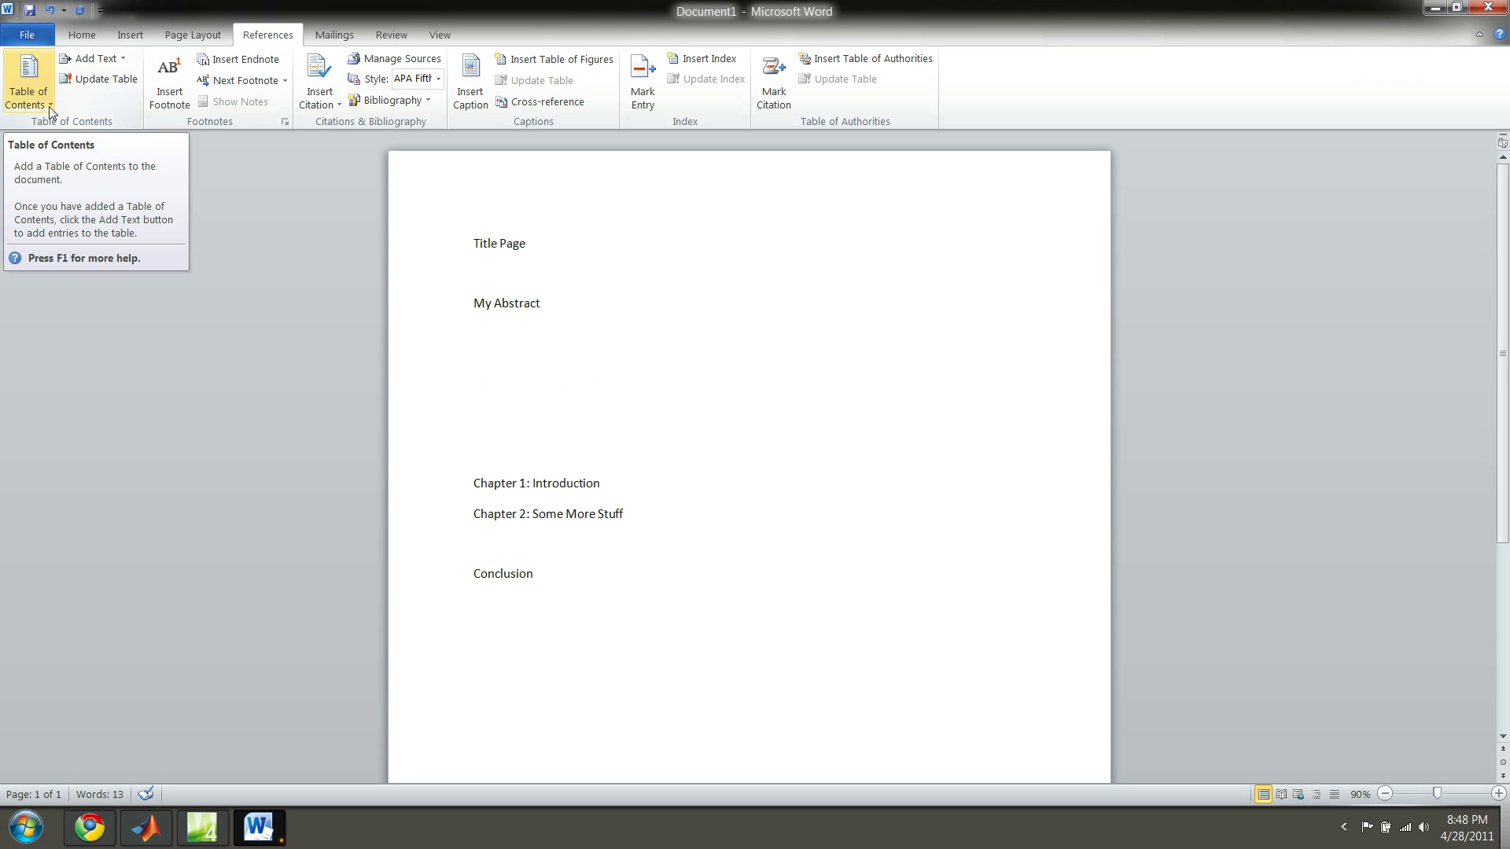
click(49, 109)
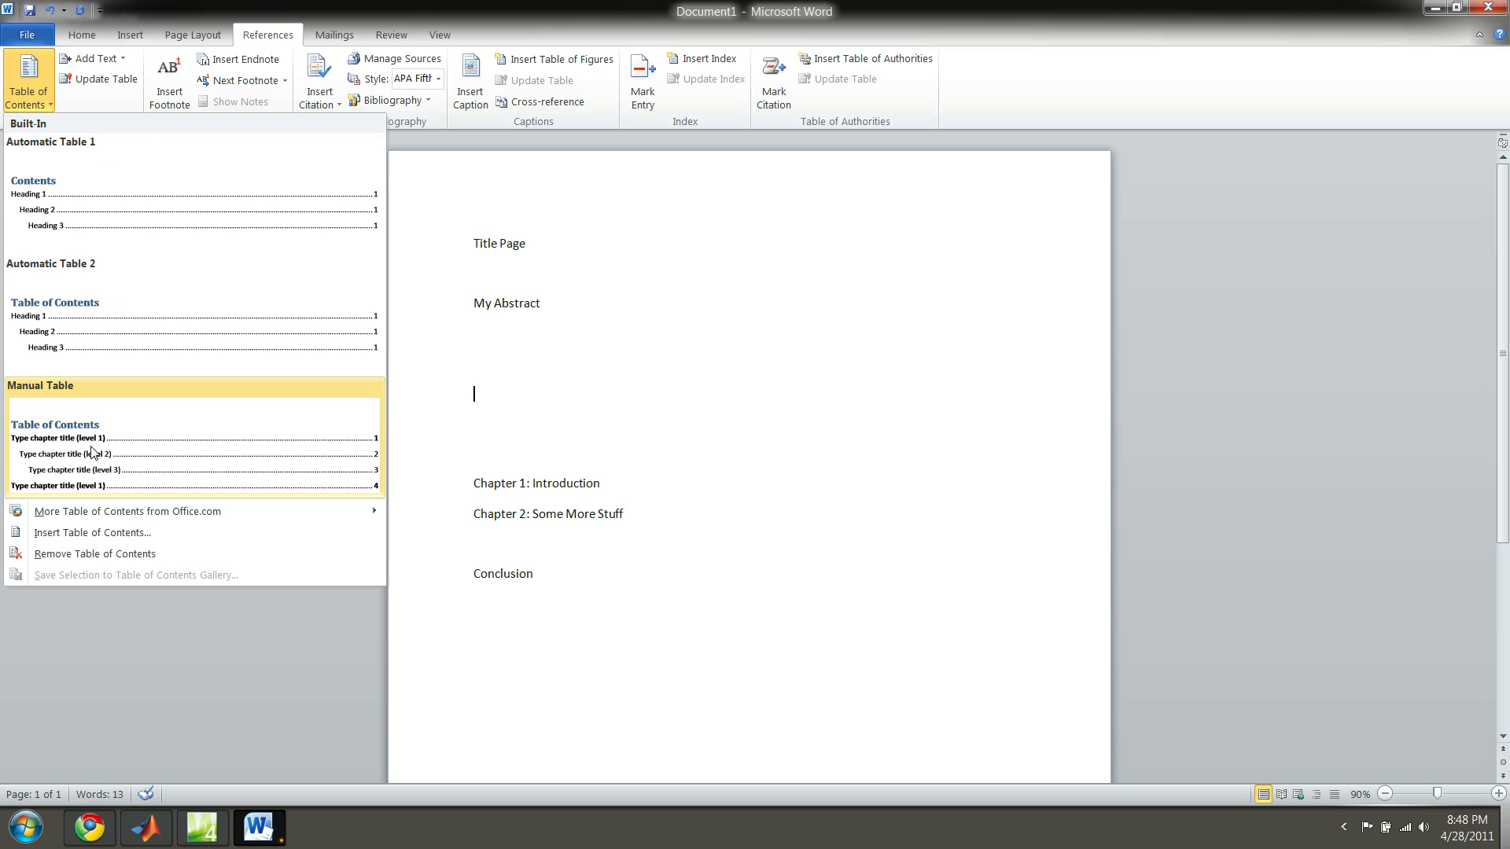
click(84, 321)
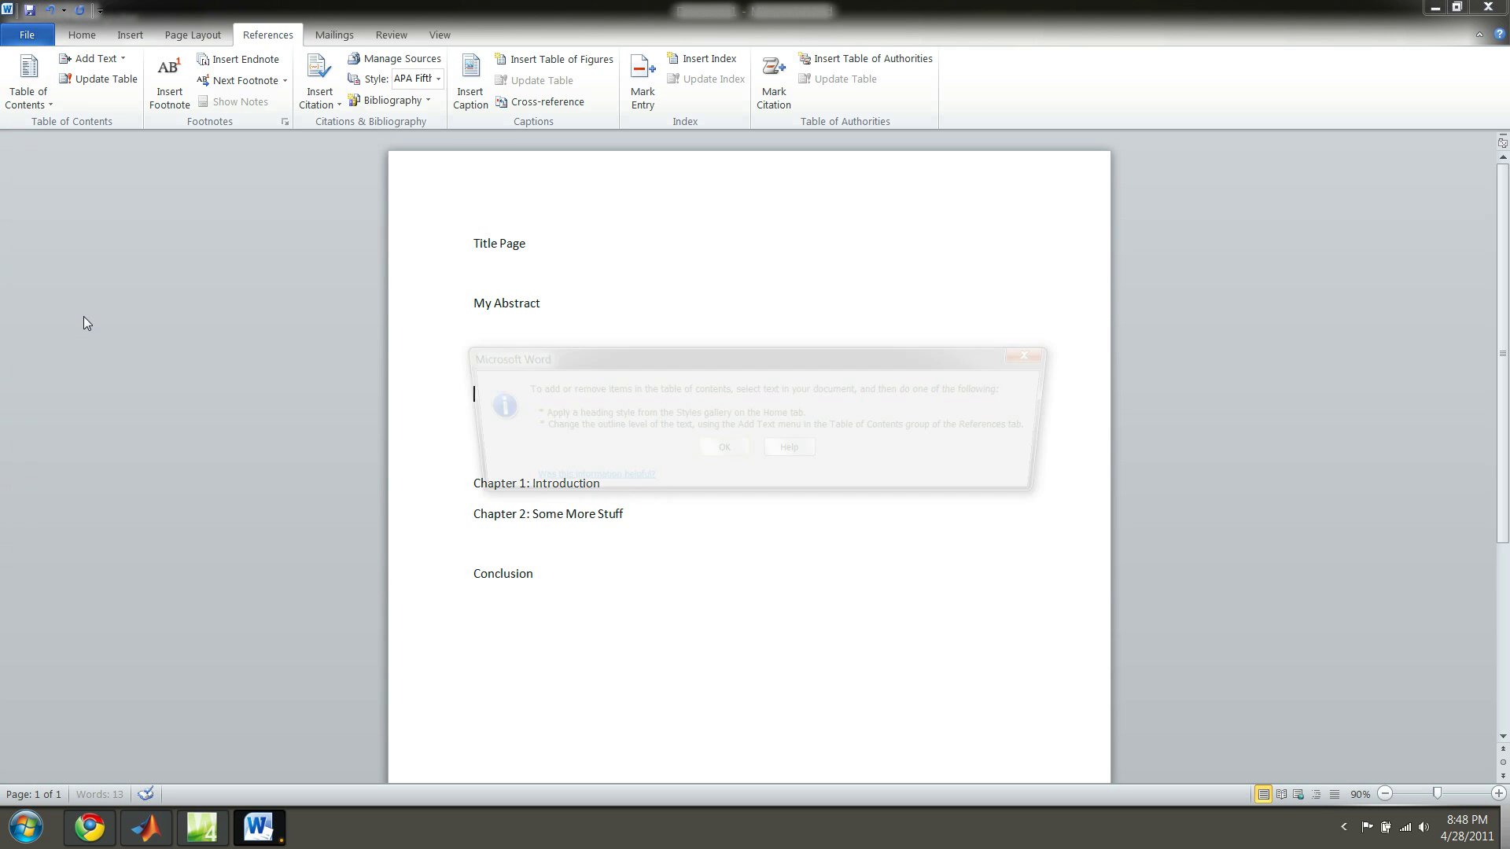
click(738, 459)
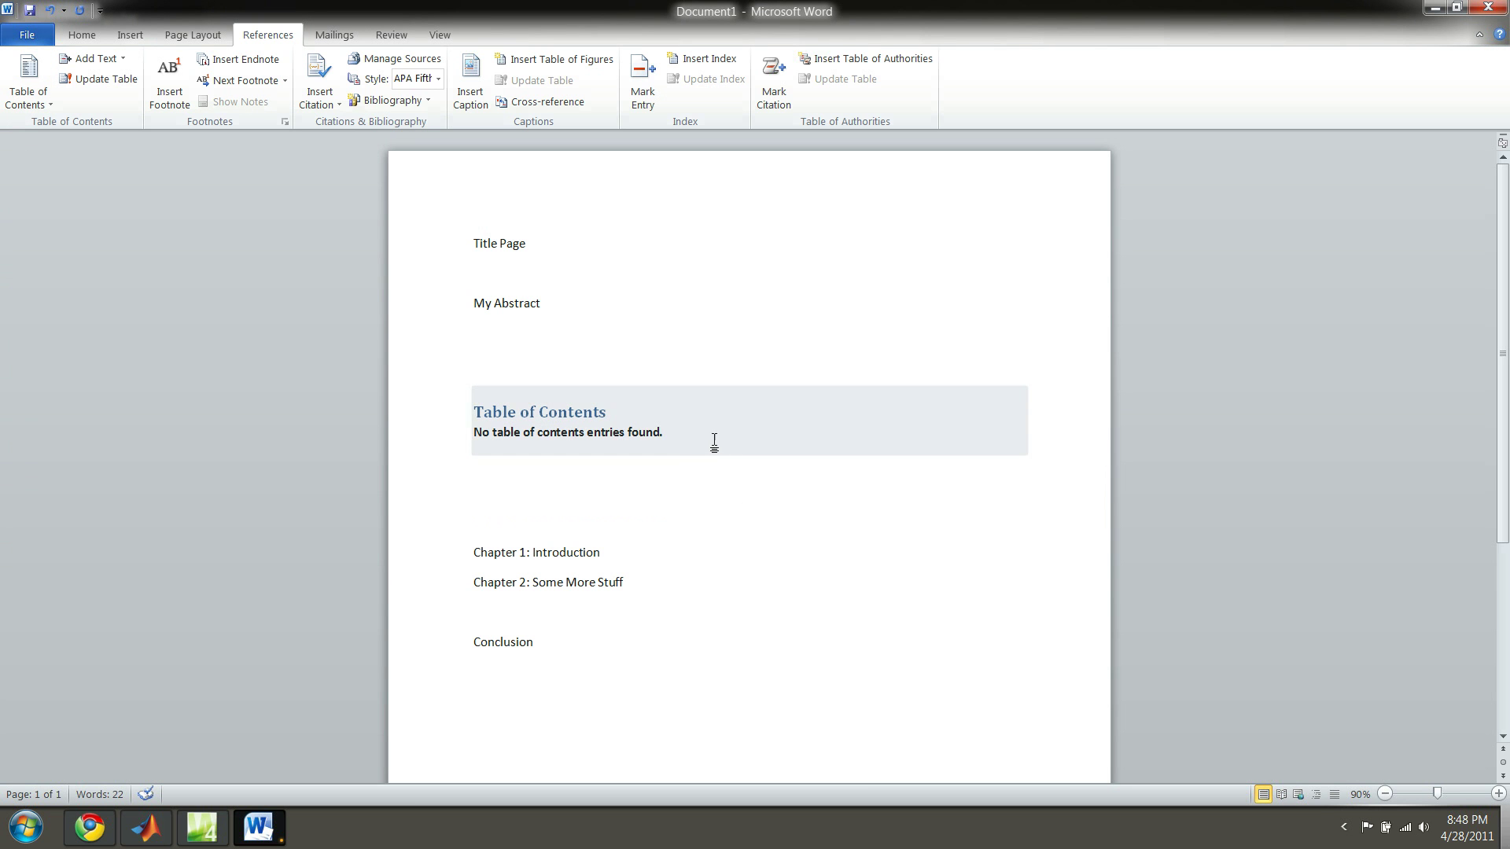
click(568, 412)
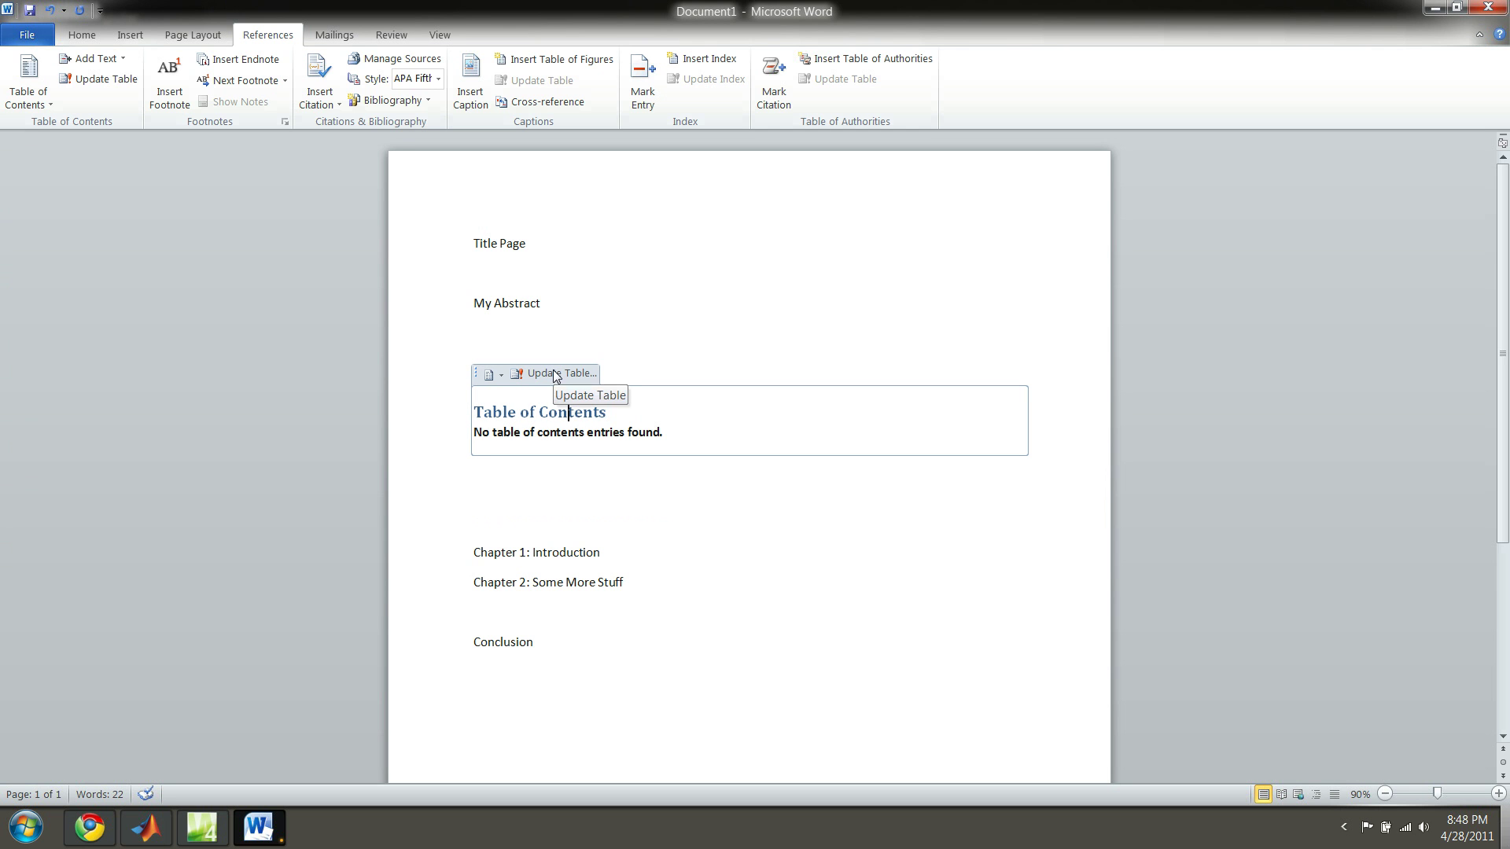
click(553, 374)
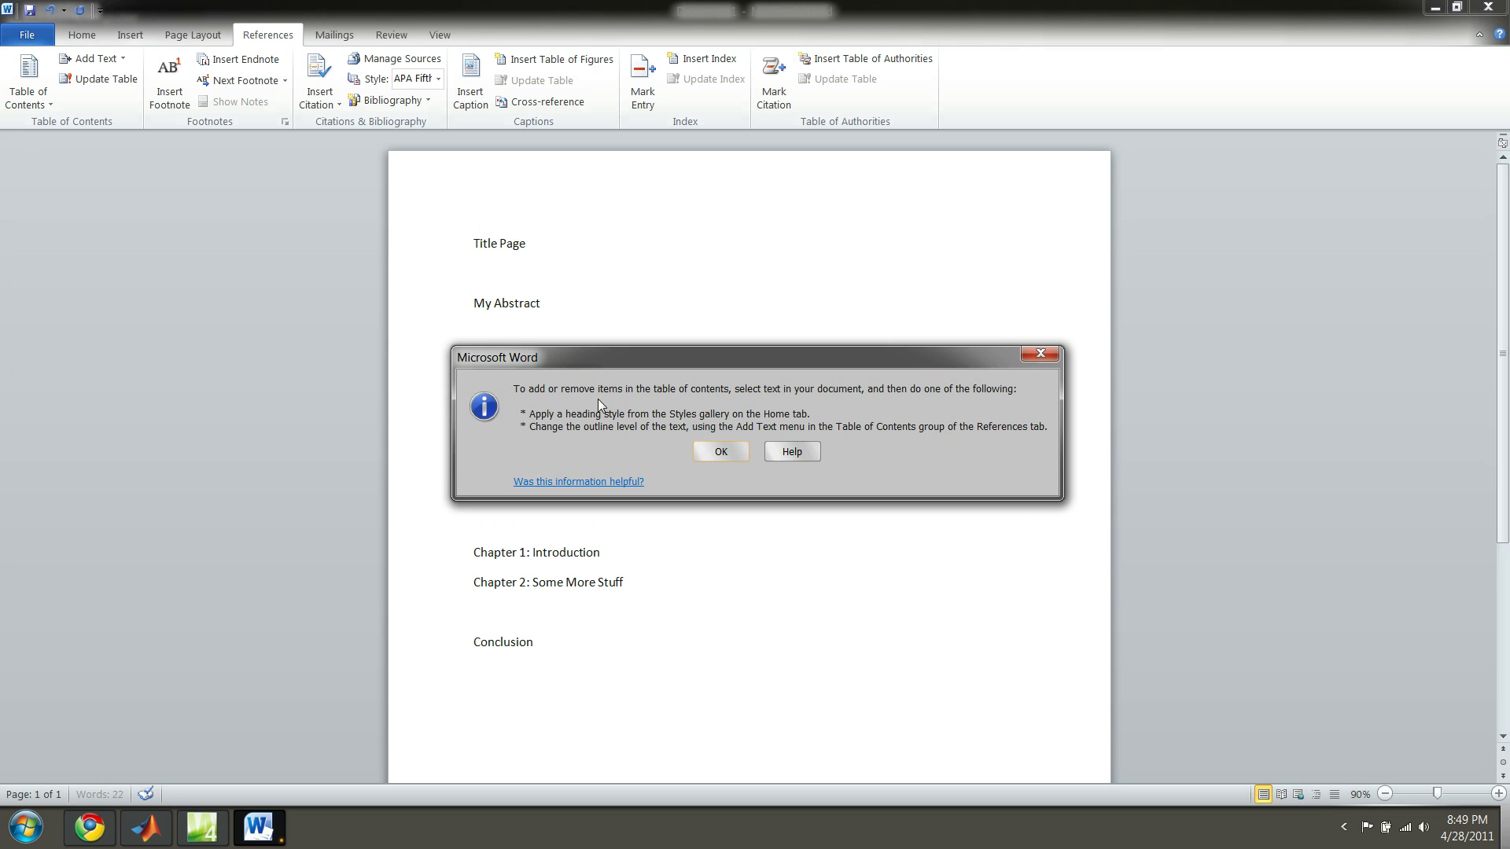
click(719, 451)
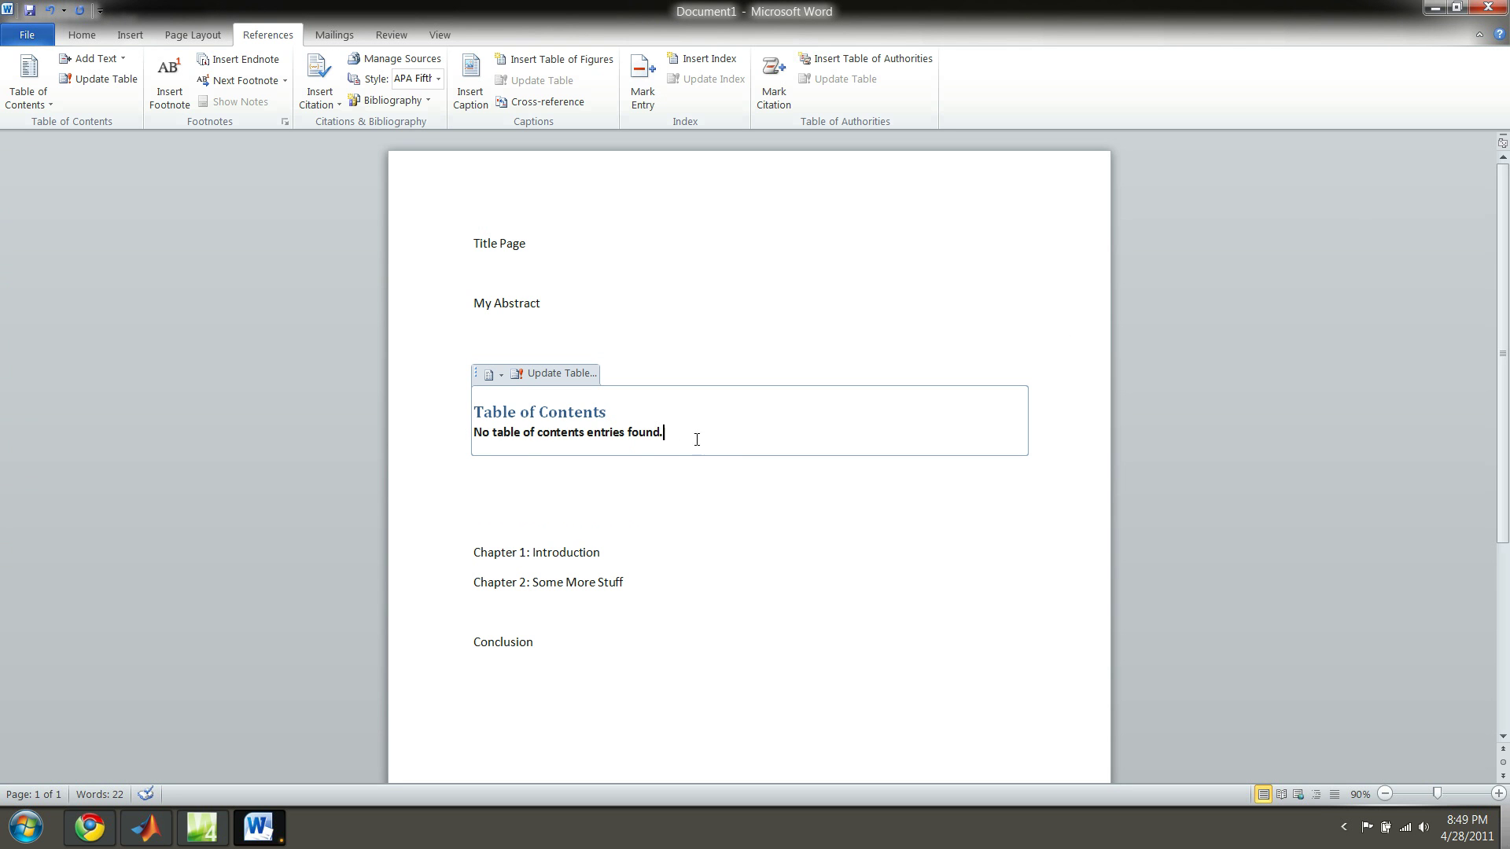
drag(697, 439, 539, 436)
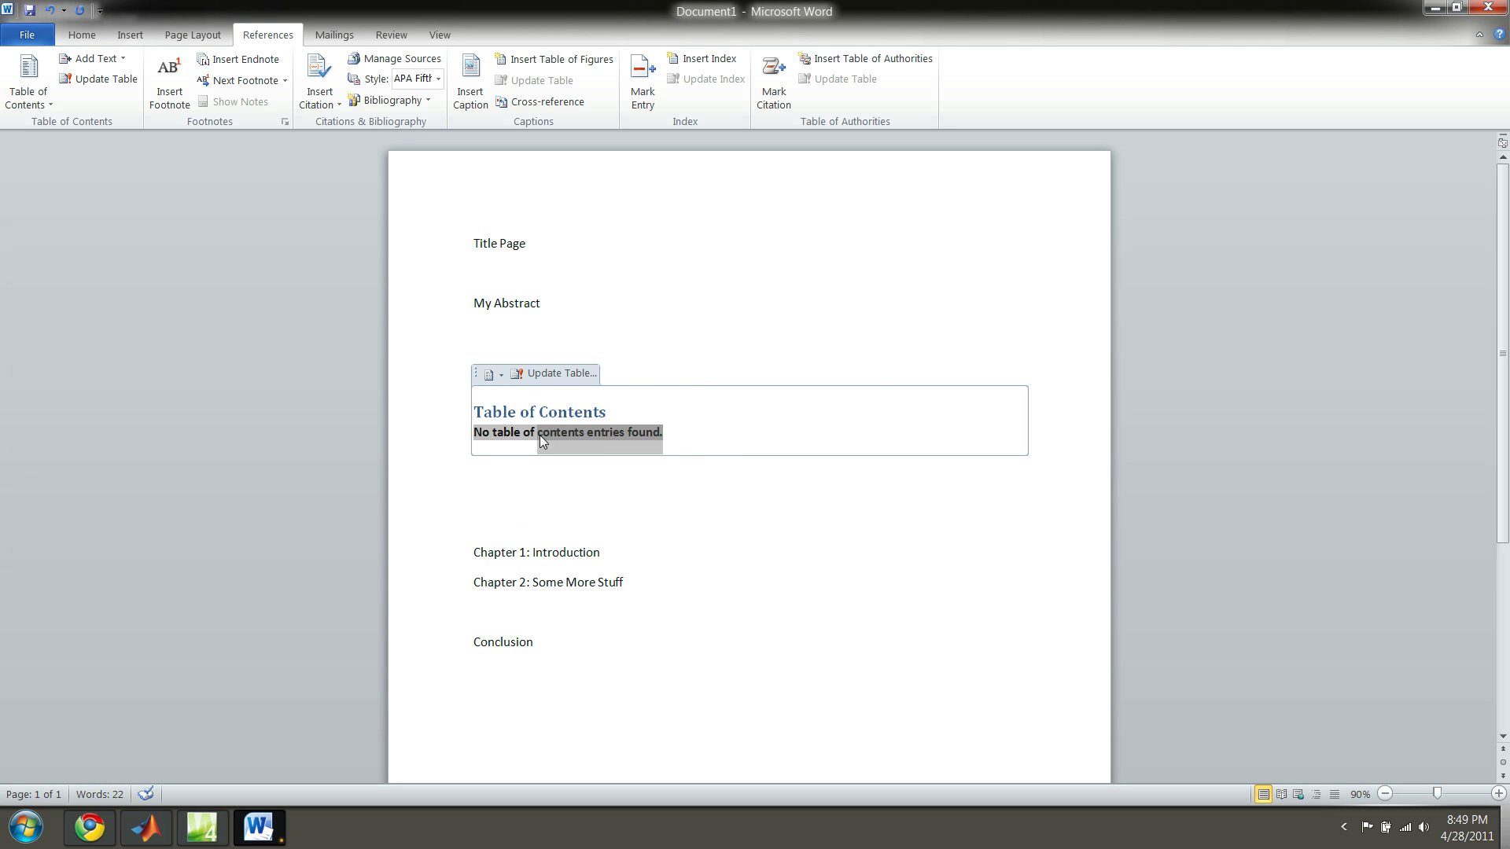
click(780, 329)
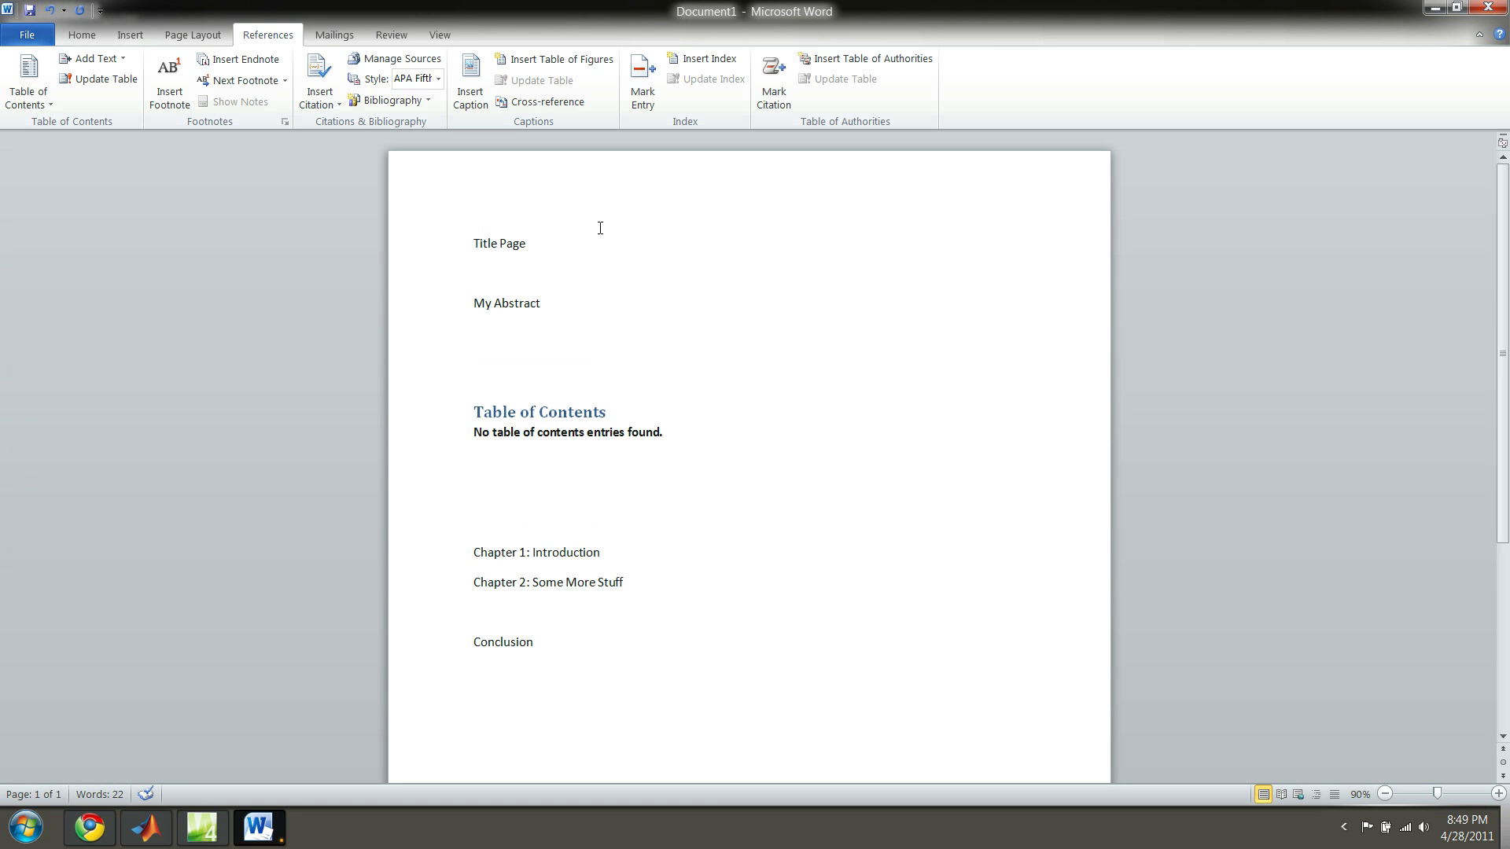
Style the Title Page and My Abstract lines as Heading 1
click(79, 37)
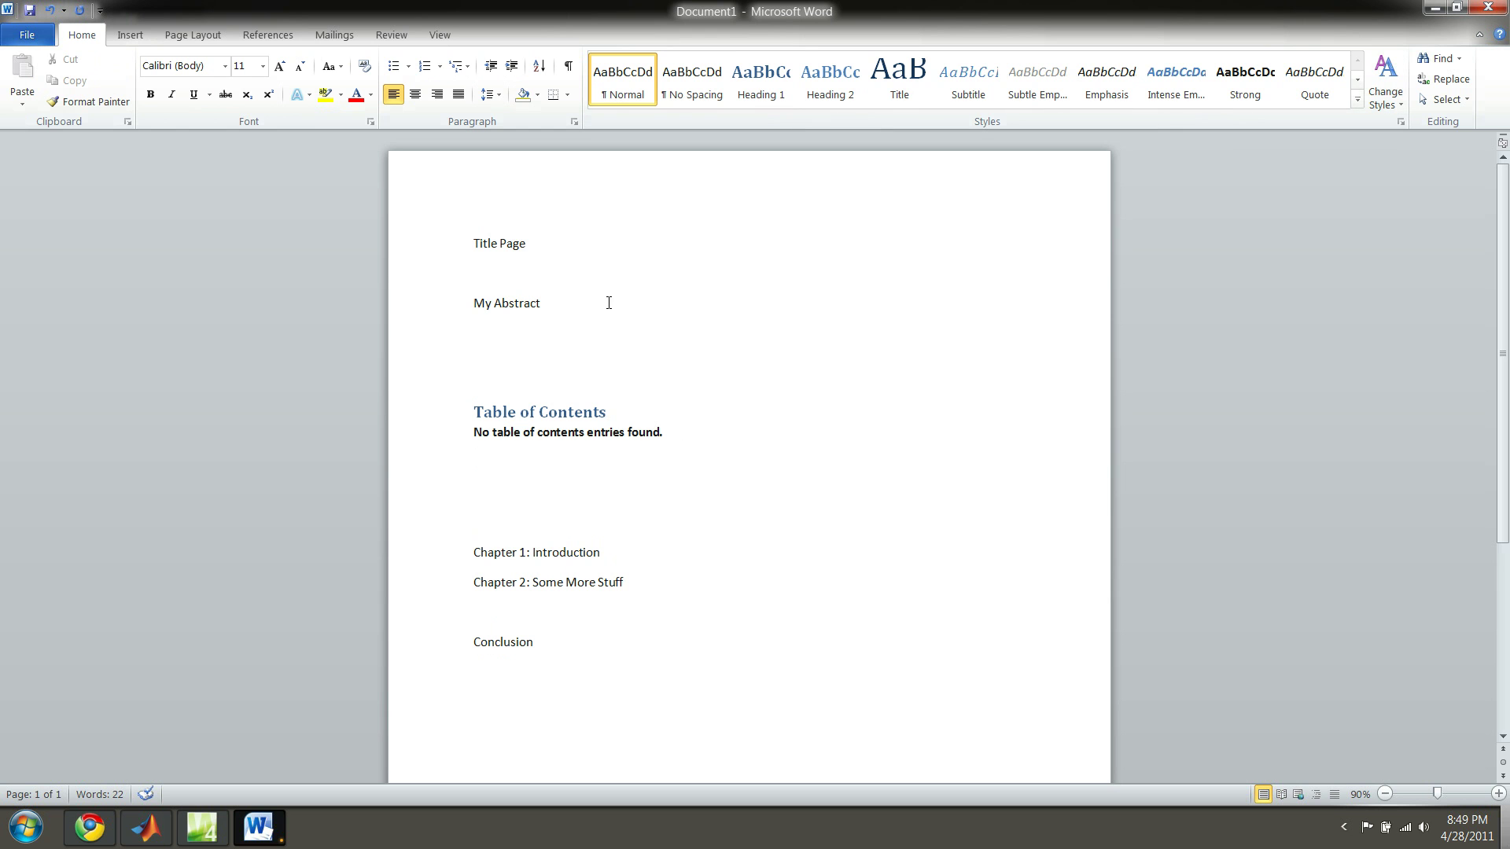
mouse_move(609, 302)
mouse_down()
mouse_move(473, 270)
mouse_move(446, 231)
mouse_up()
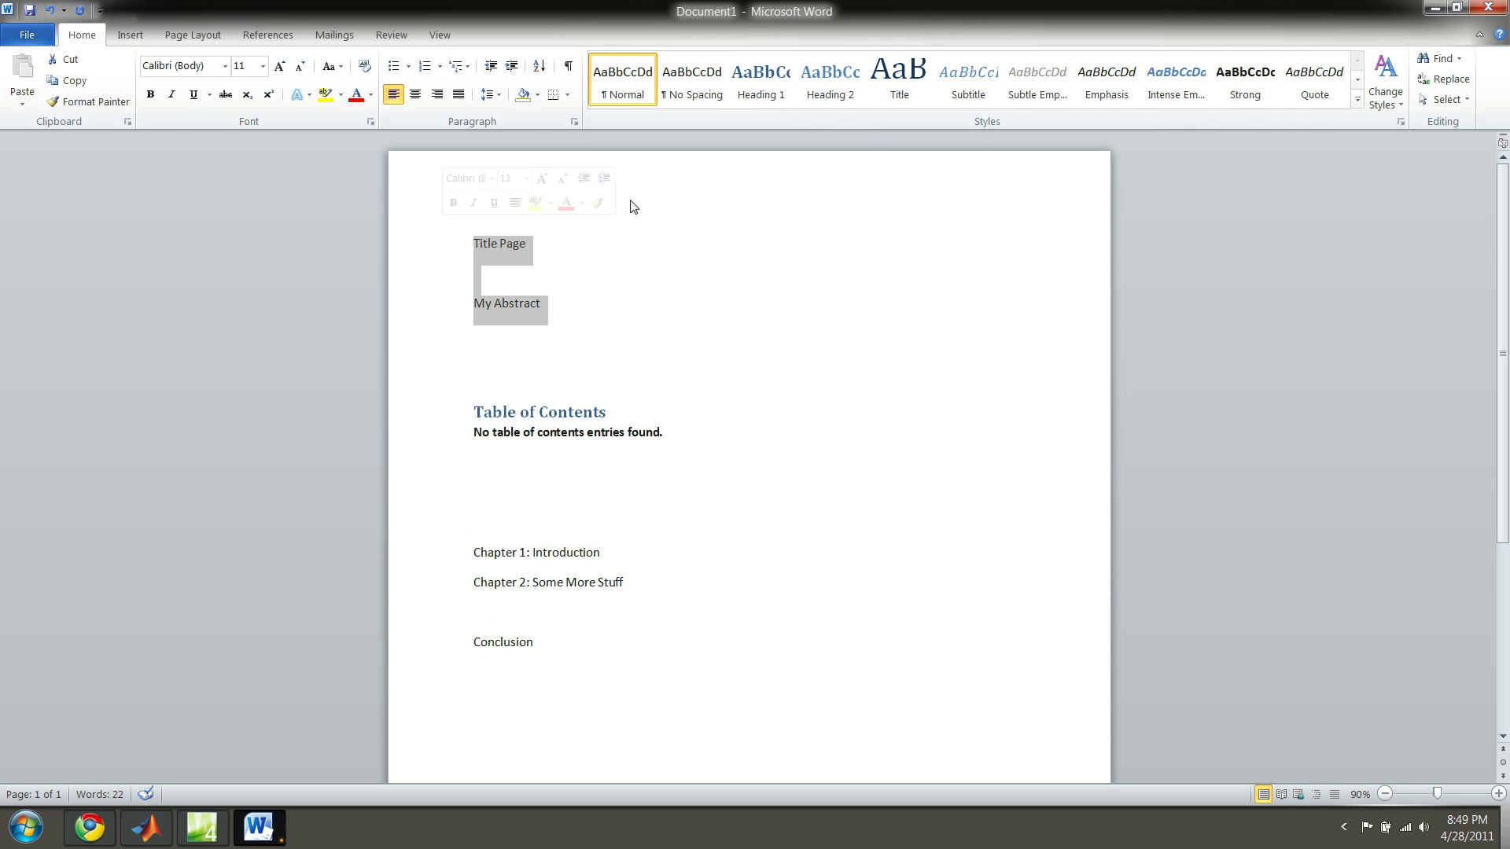
click(775, 106)
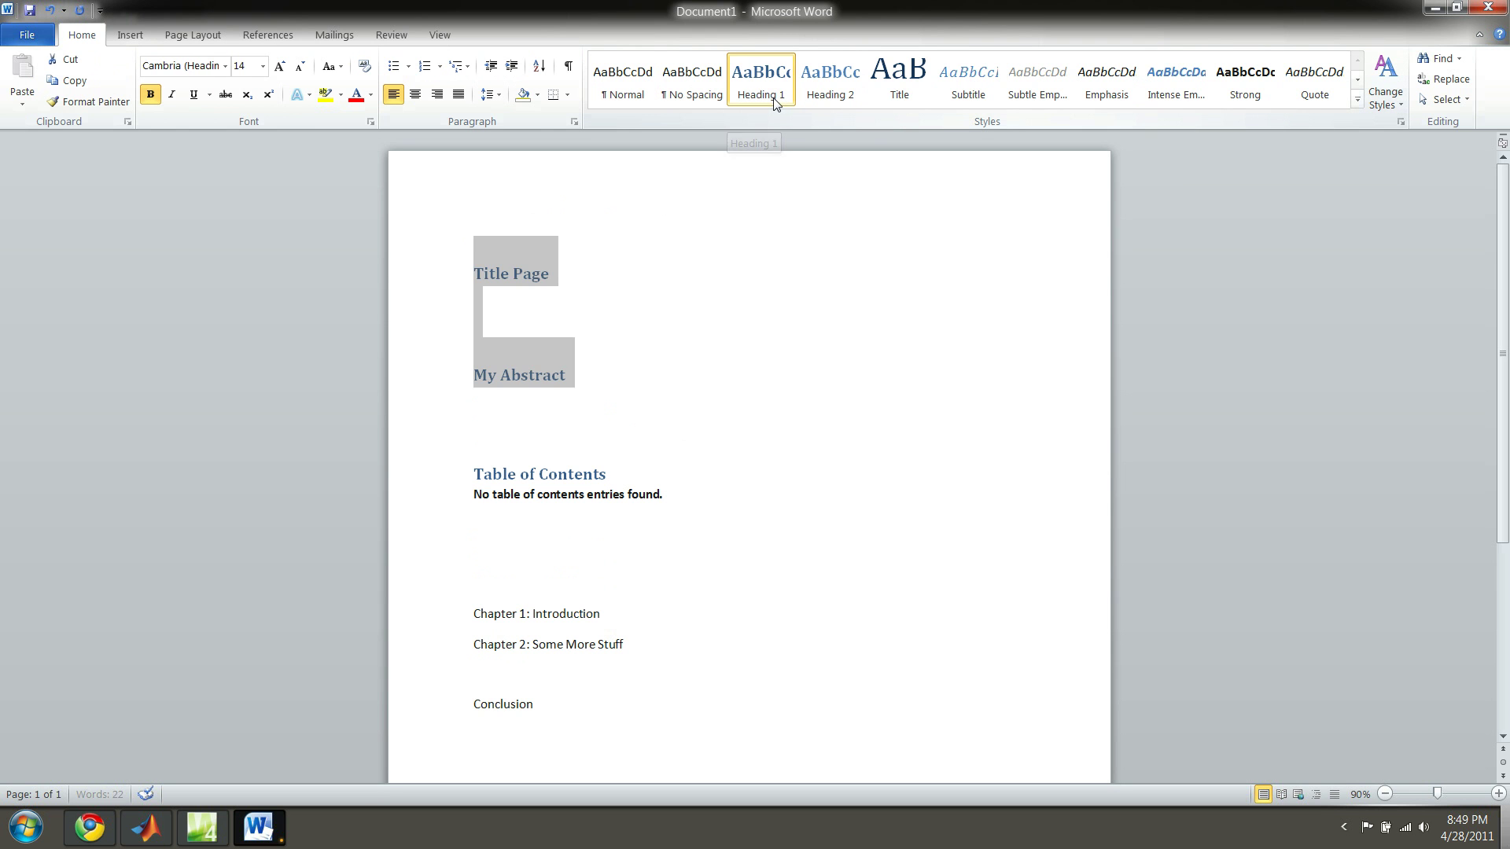
scroll(660, 285, down, 1)
scroll(535, 711, down, 1)
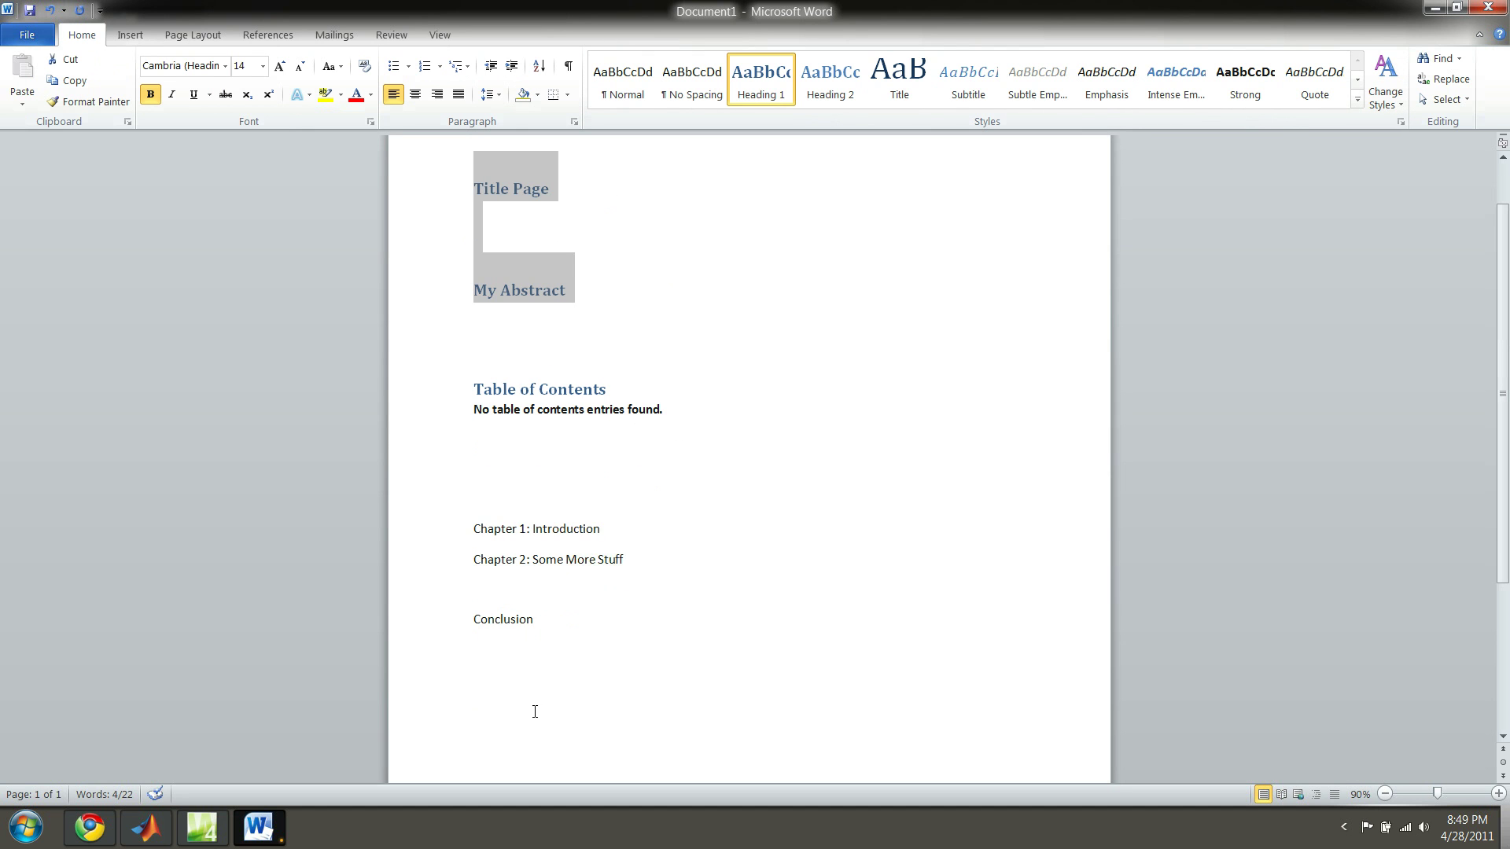
Style Chapter 1, Chapter 2 and Conclusion as Heading 1
drag(572, 630, 459, 523)
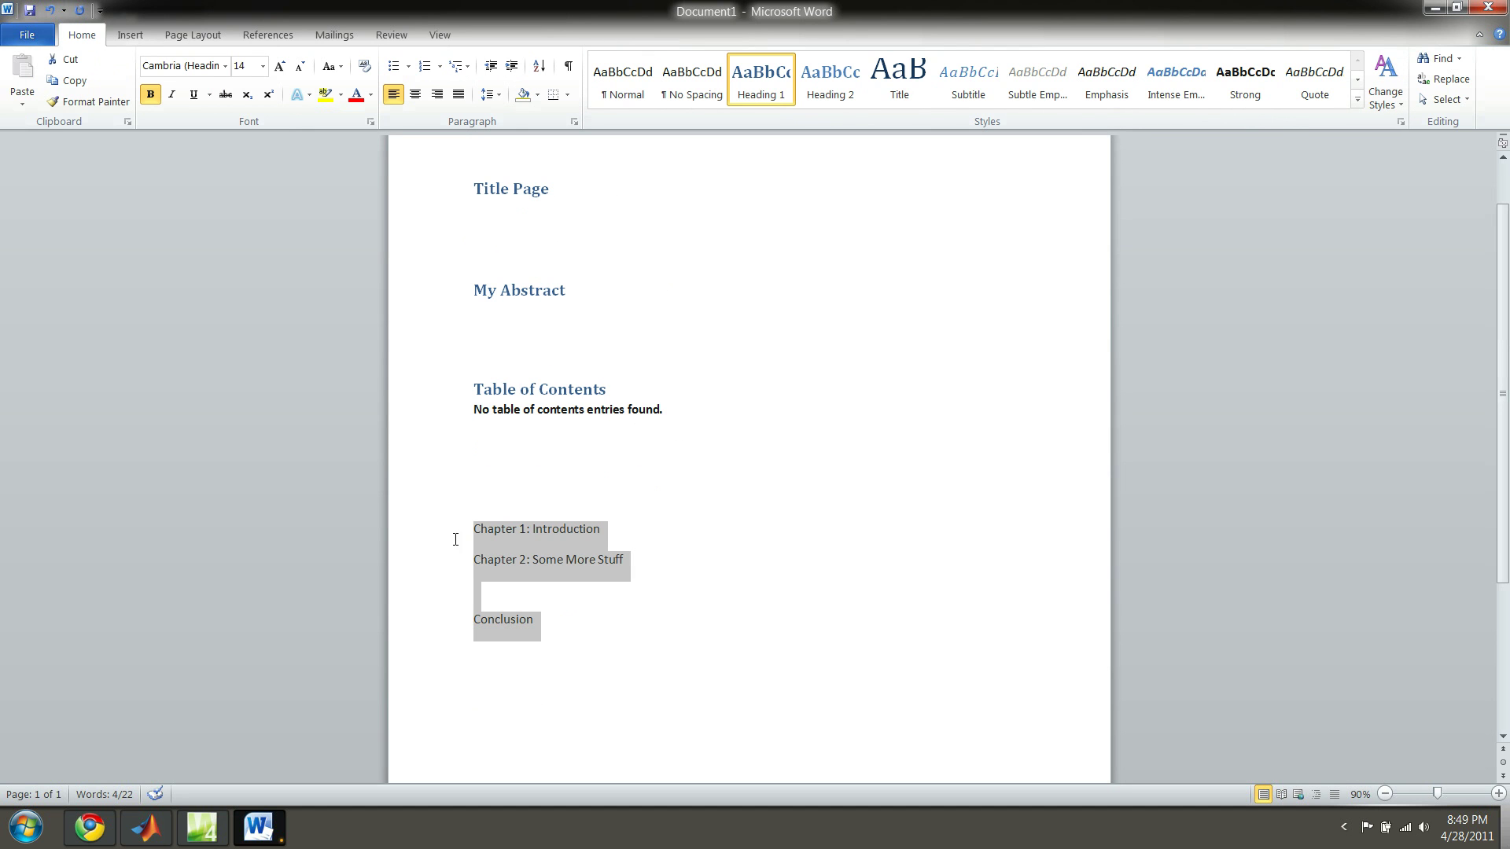
click(757, 102)
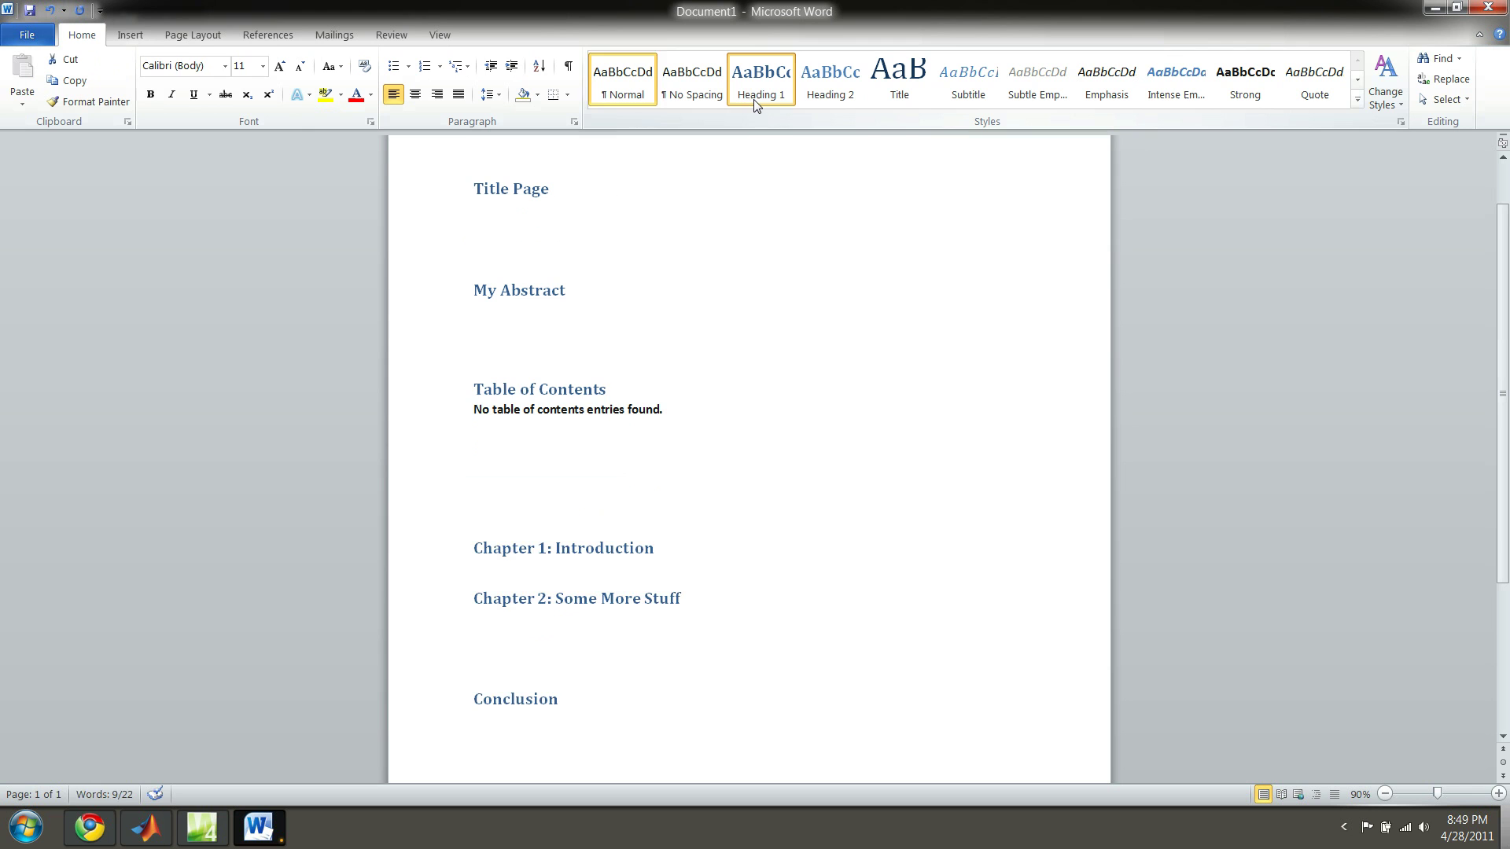
click(540, 409)
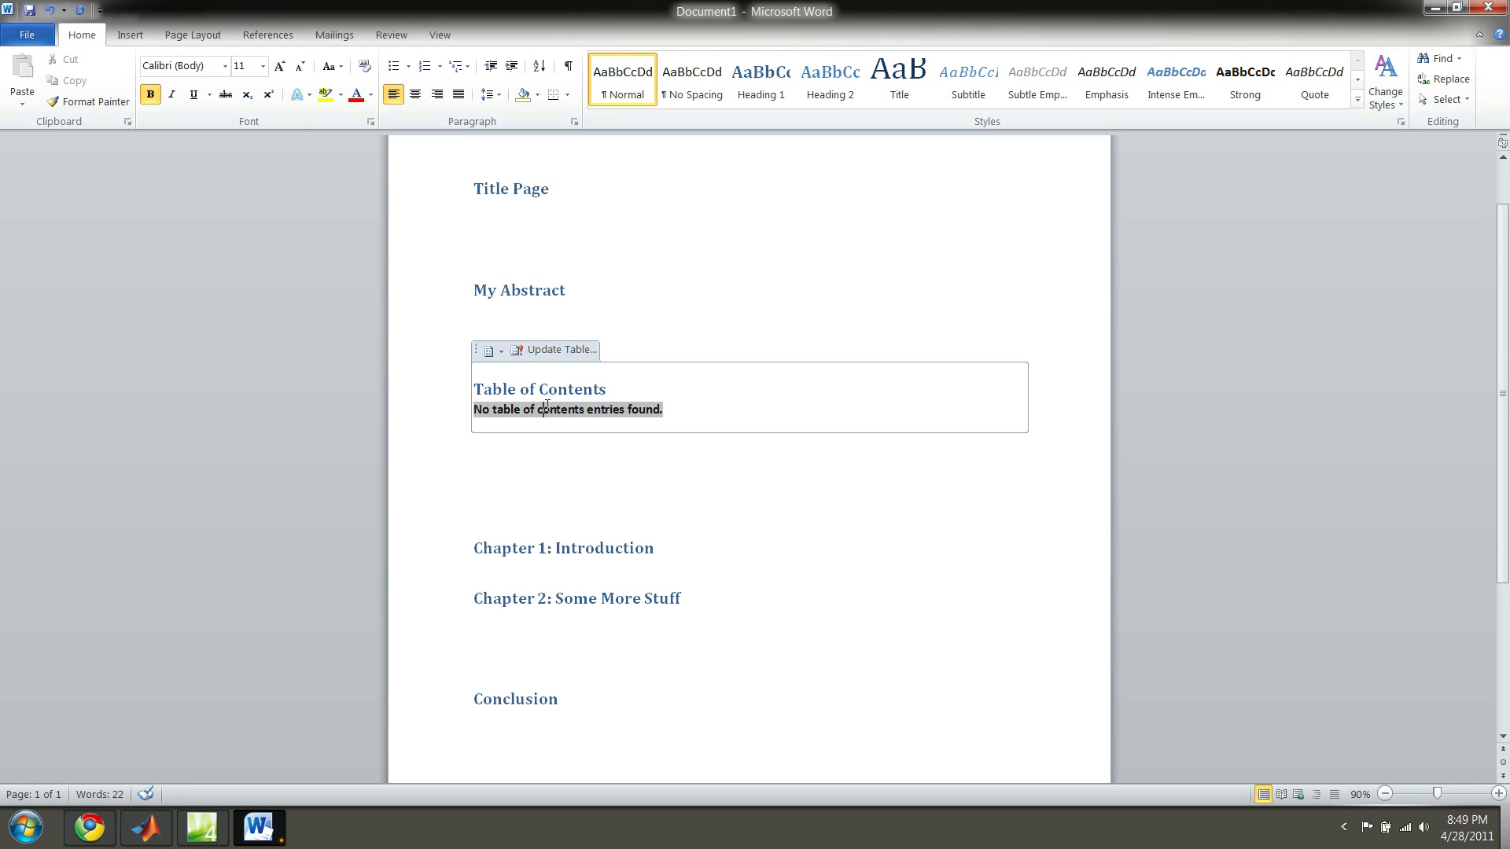
Update the contents table to list all five headings, each on page 1
click(546, 349)
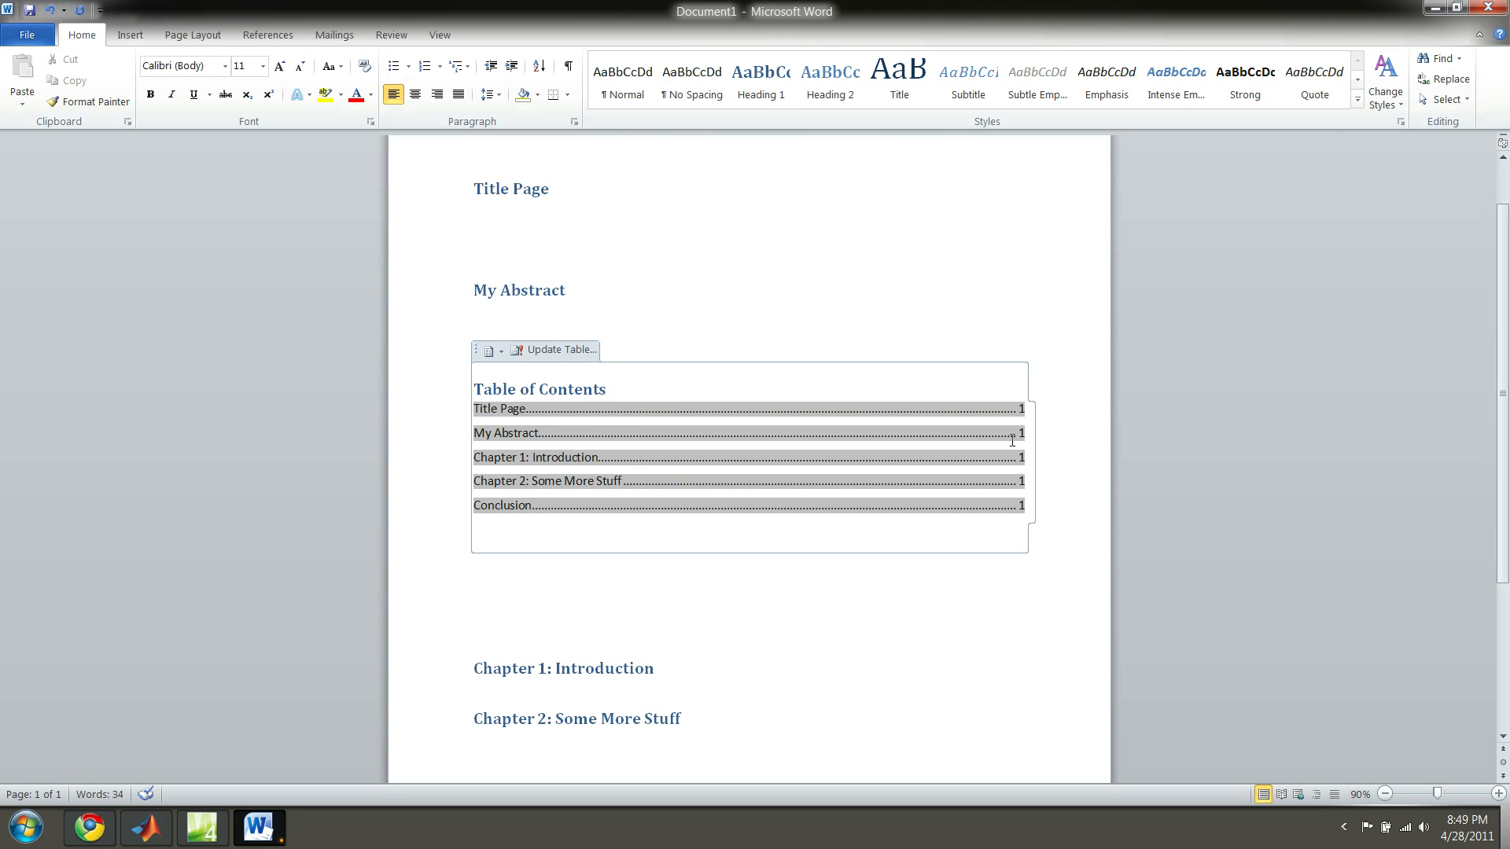
Add blank lines below the contents table until the chapter headings reach page 2
click(542, 622)
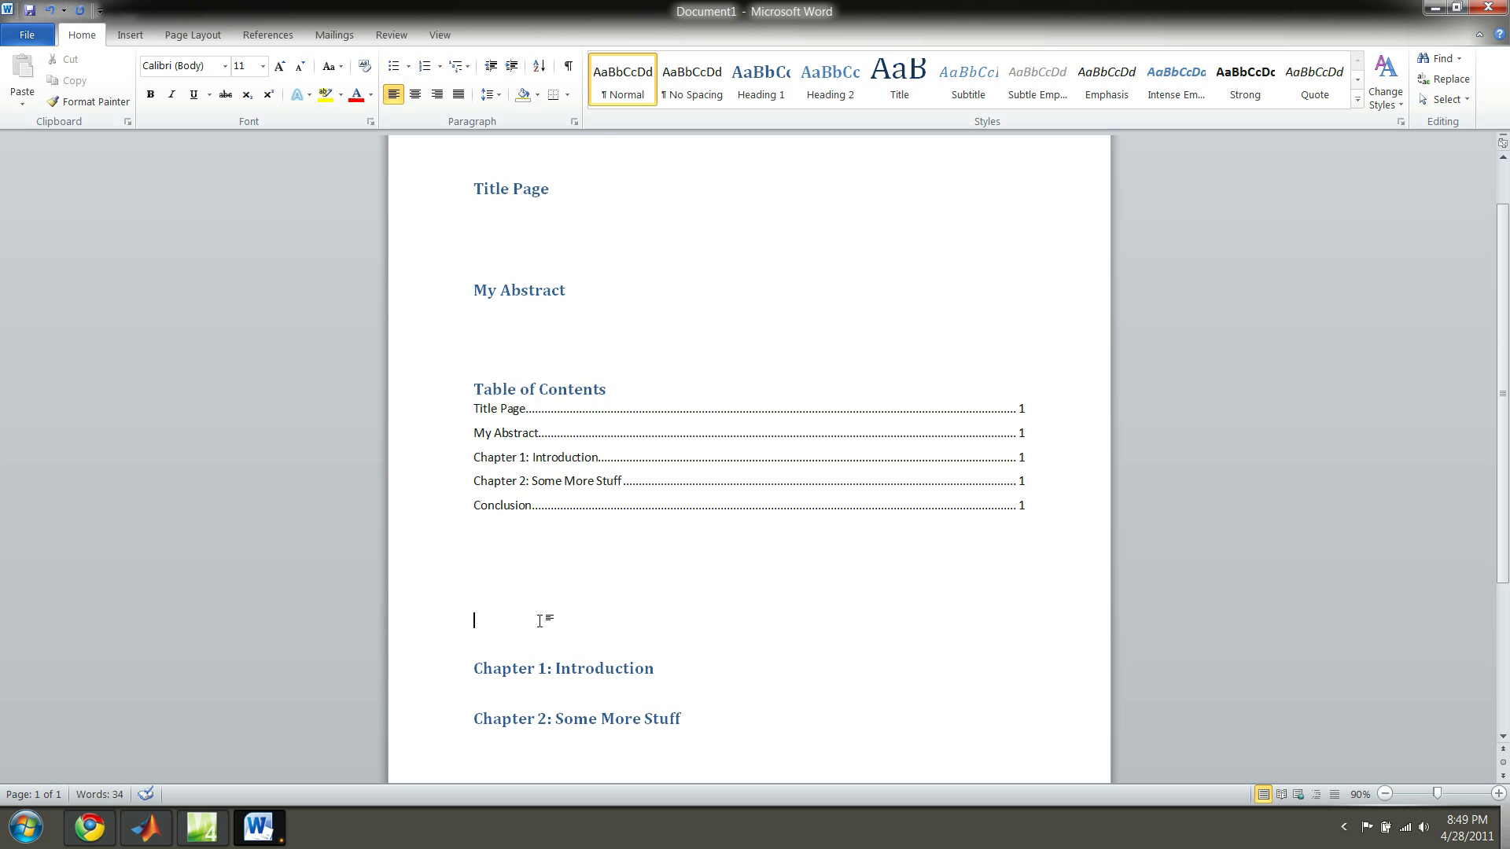
key(Return)
key(Return)
key(Return)
key(Return)
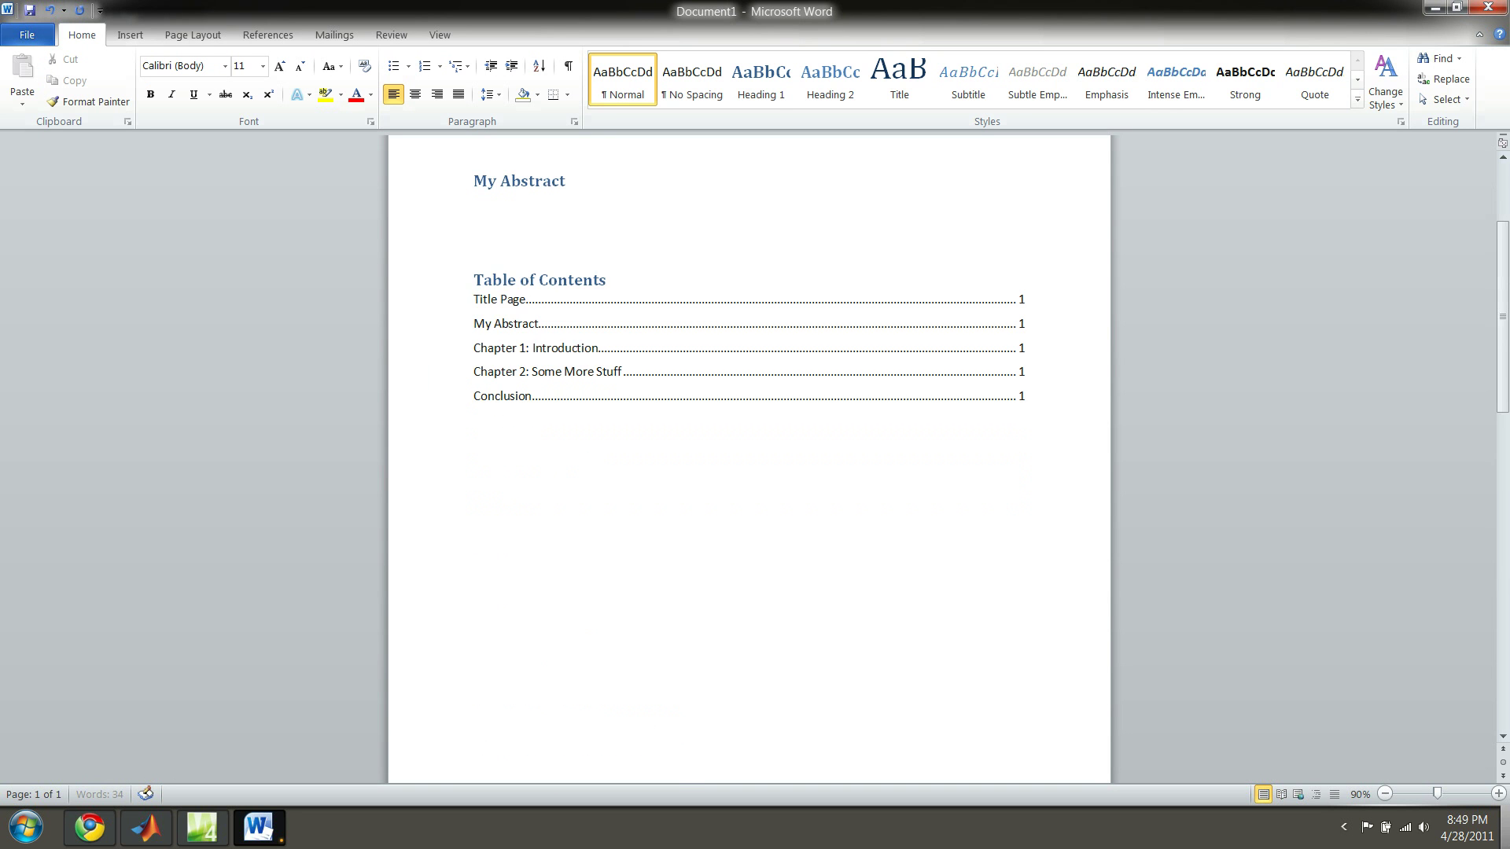
key(Return)
key(Return)
key(Return)
key(Return)
key(Return)
key(Return)
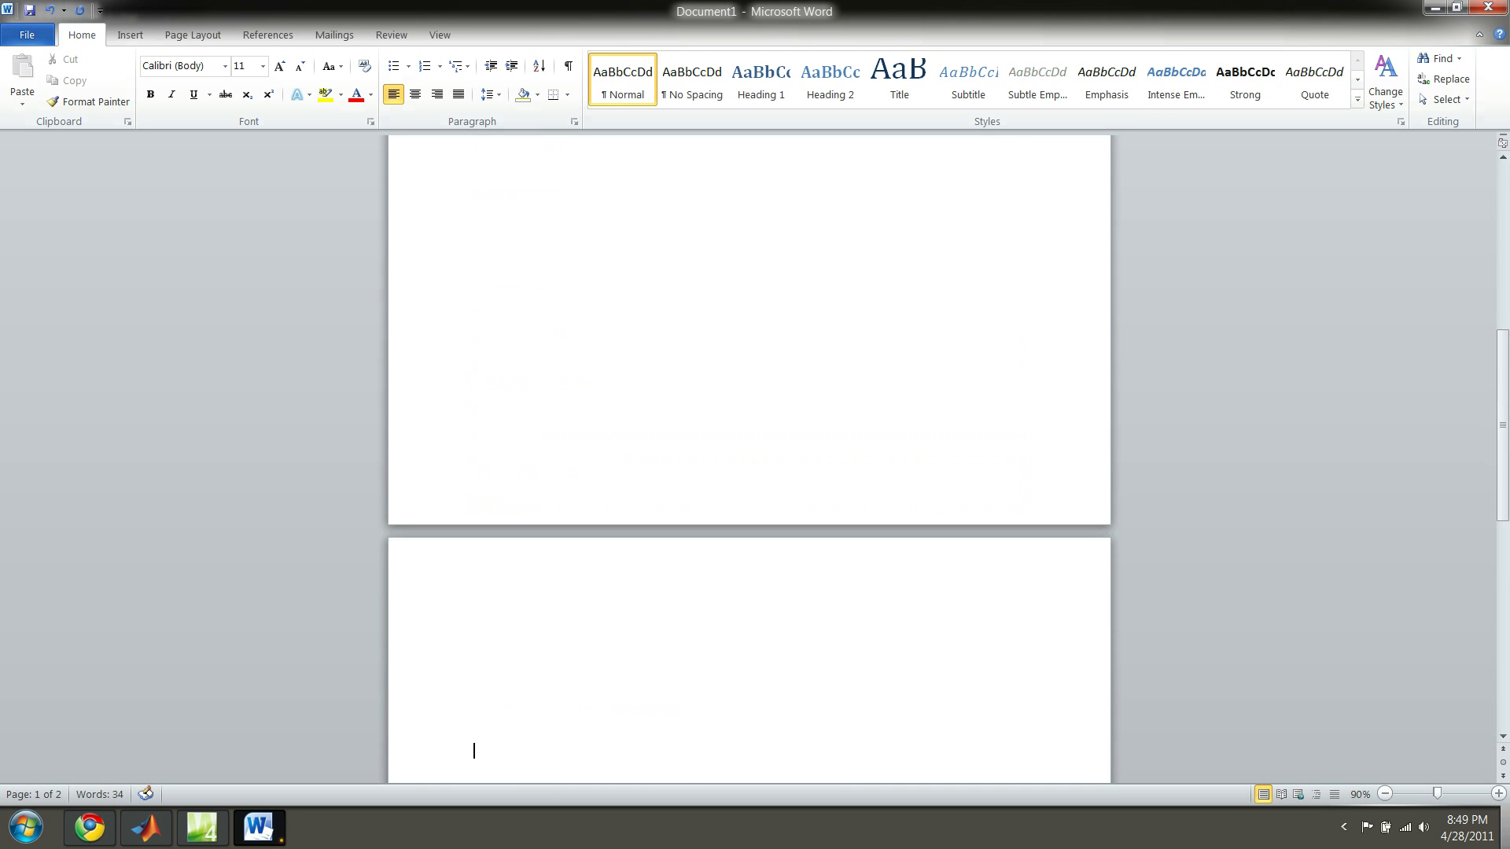
scroll(562, 684, up, 3)
scroll(579, 673, up, 4)
scroll(579, 674, up, 2)
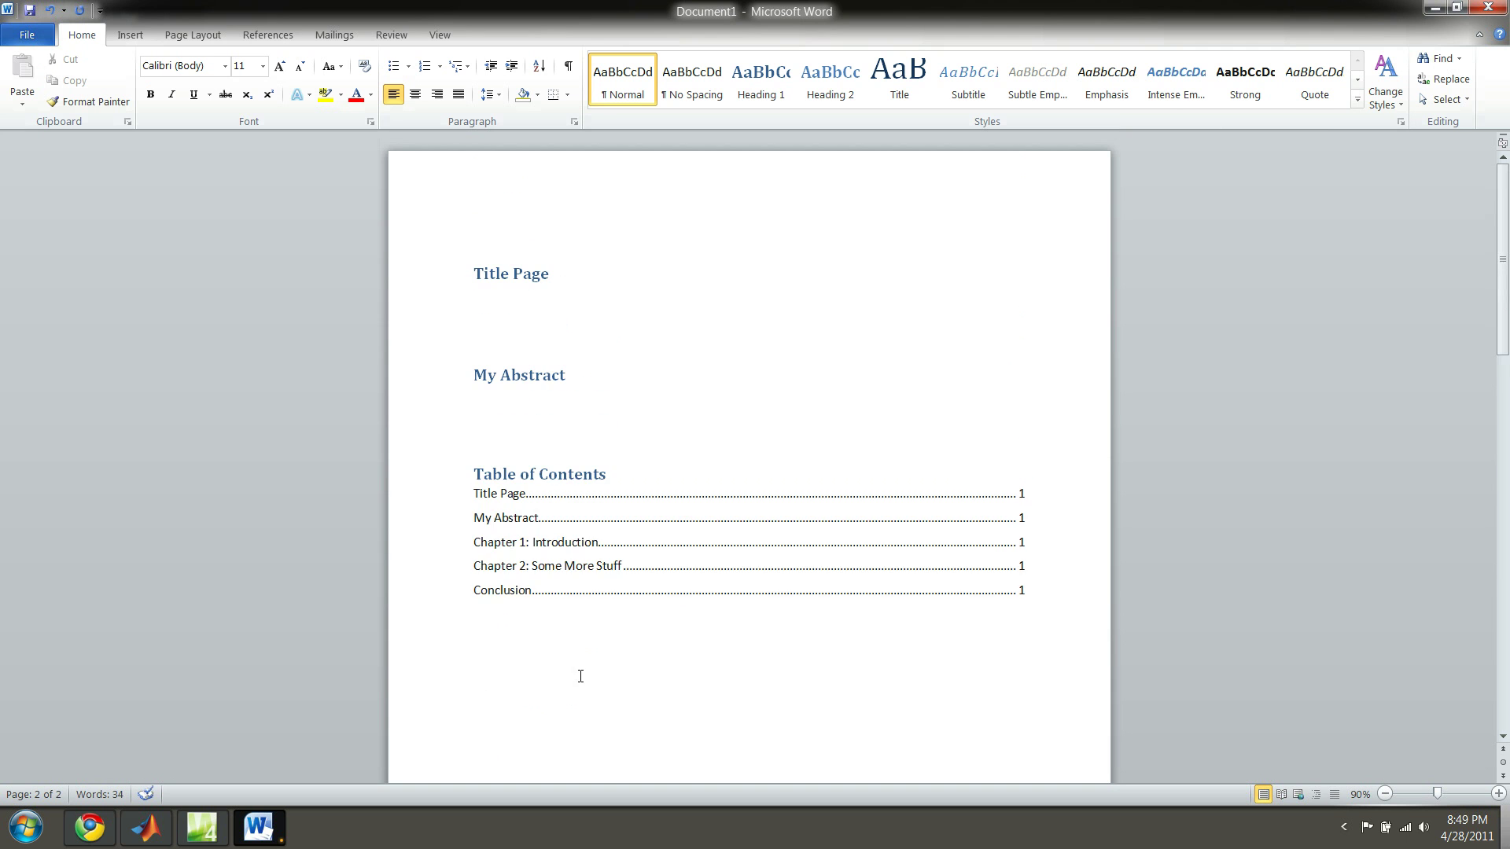
Update the entire contents table so both chapters and Conclusion show page 2
click(601, 474)
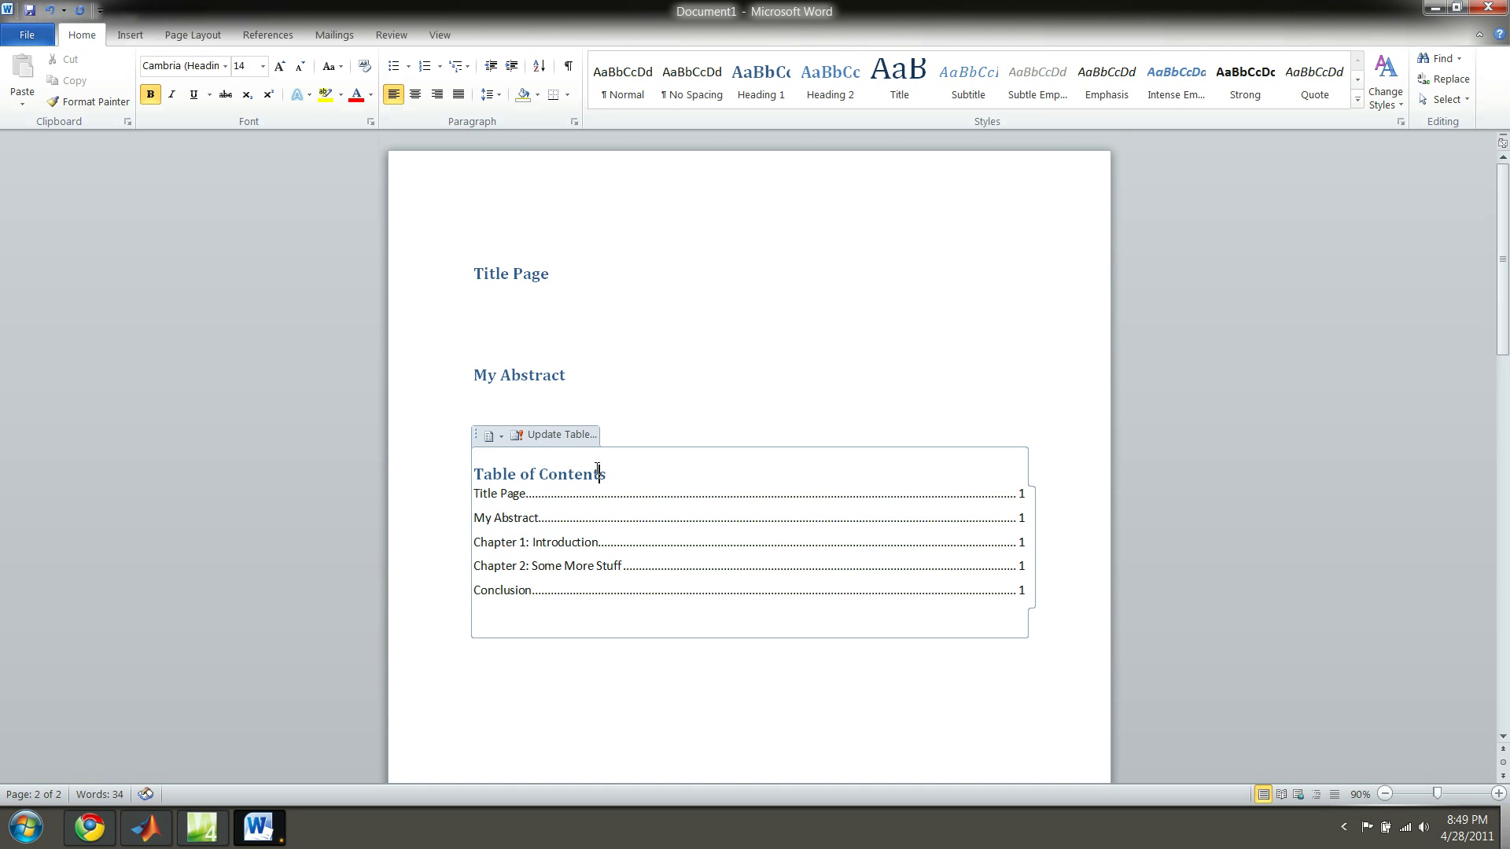
click(551, 438)
mouse_move(724, 357)
mouse_down()
mouse_move(785, 303)
mouse_move(866, 267)
mouse_up()
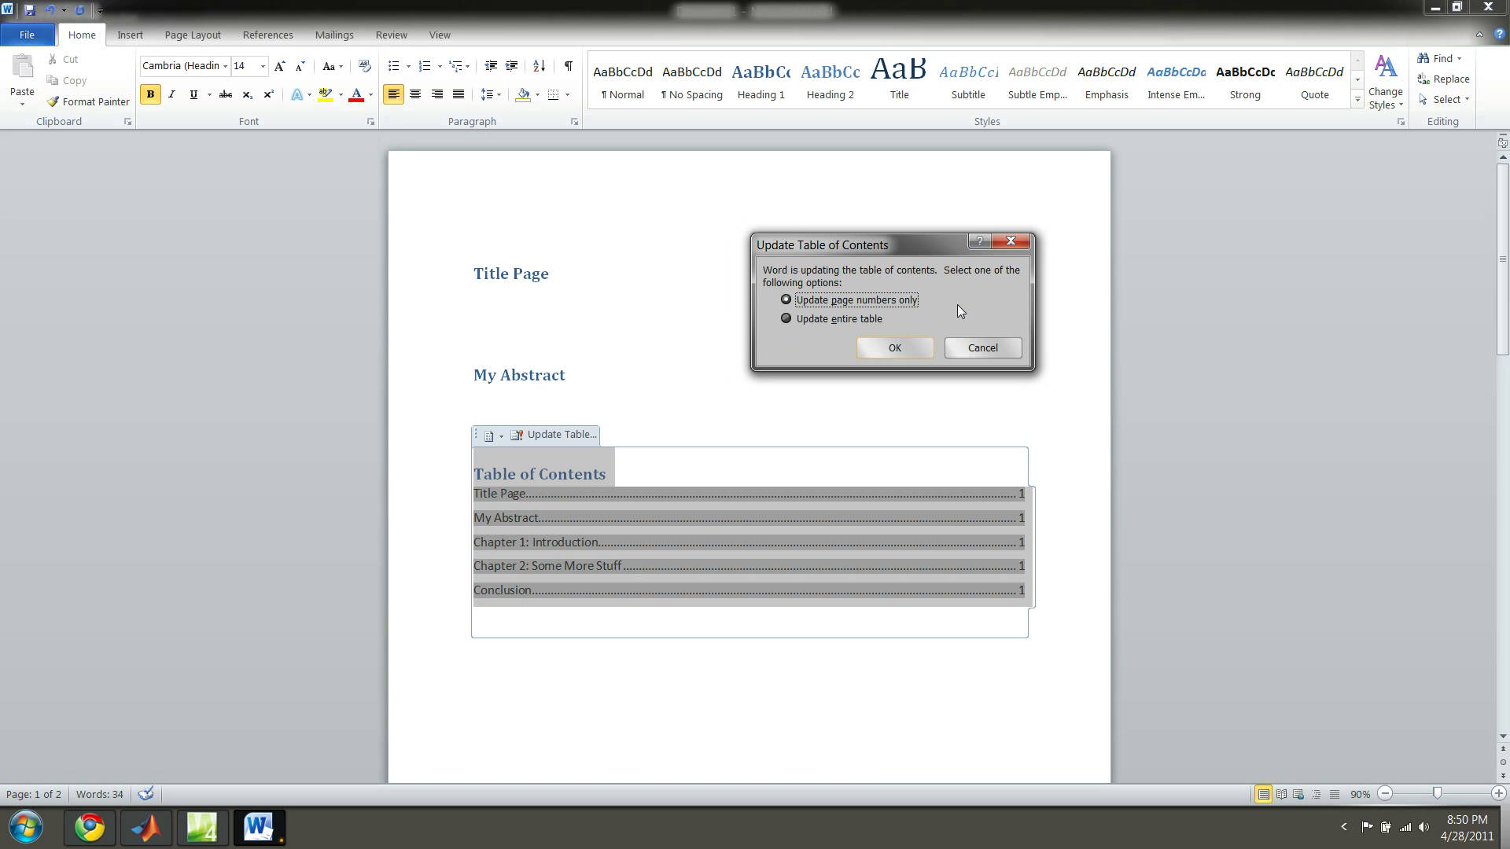
click(862, 324)
click(861, 319)
click(879, 345)
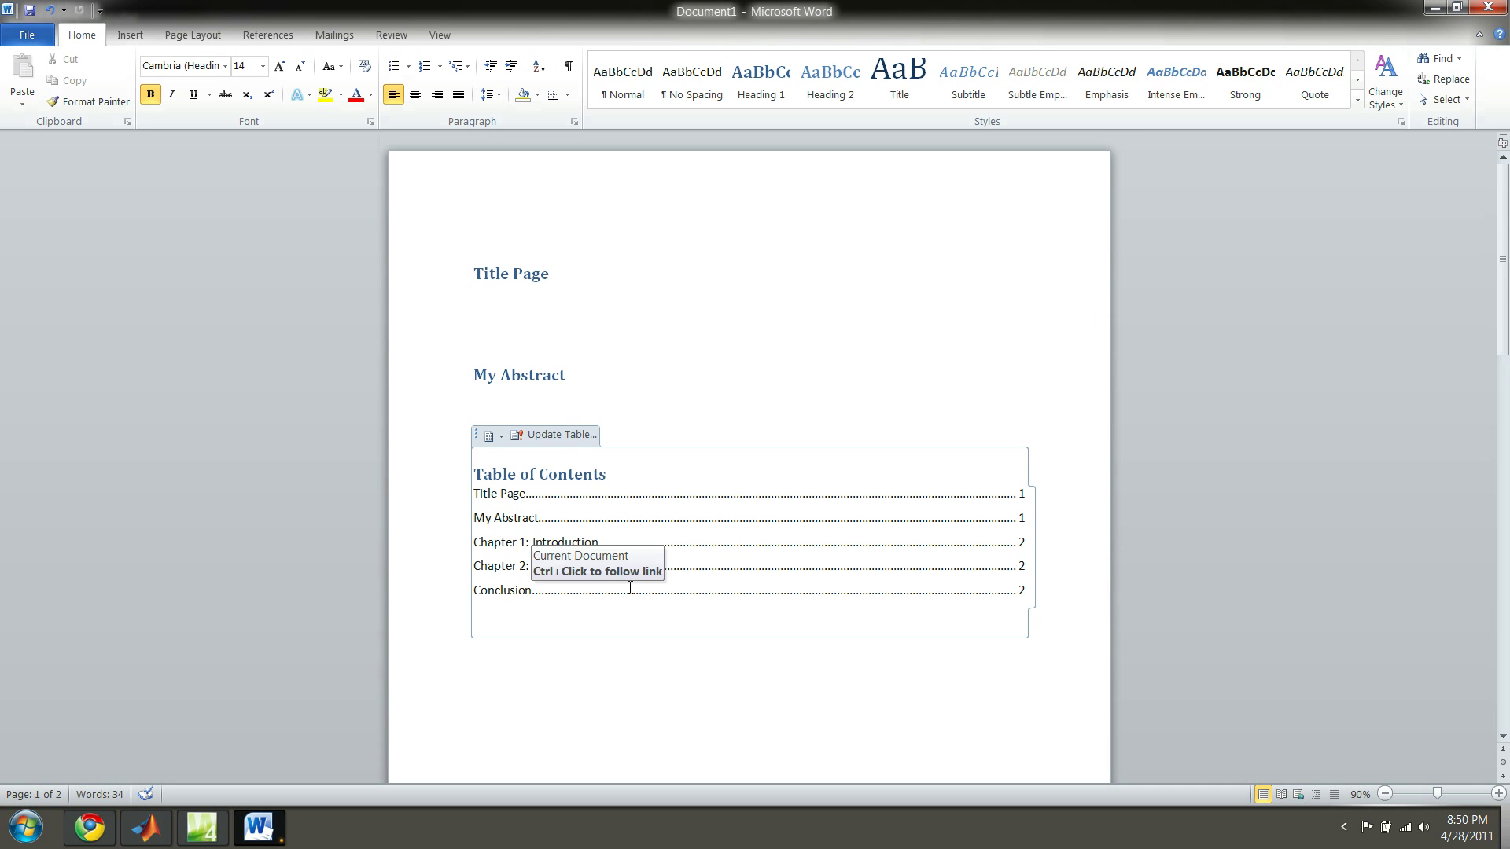
scroll(637, 584, down, 1)
scroll(631, 585, down, 3)
scroll(628, 586, down, 5)
scroll(629, 587, down, 3)
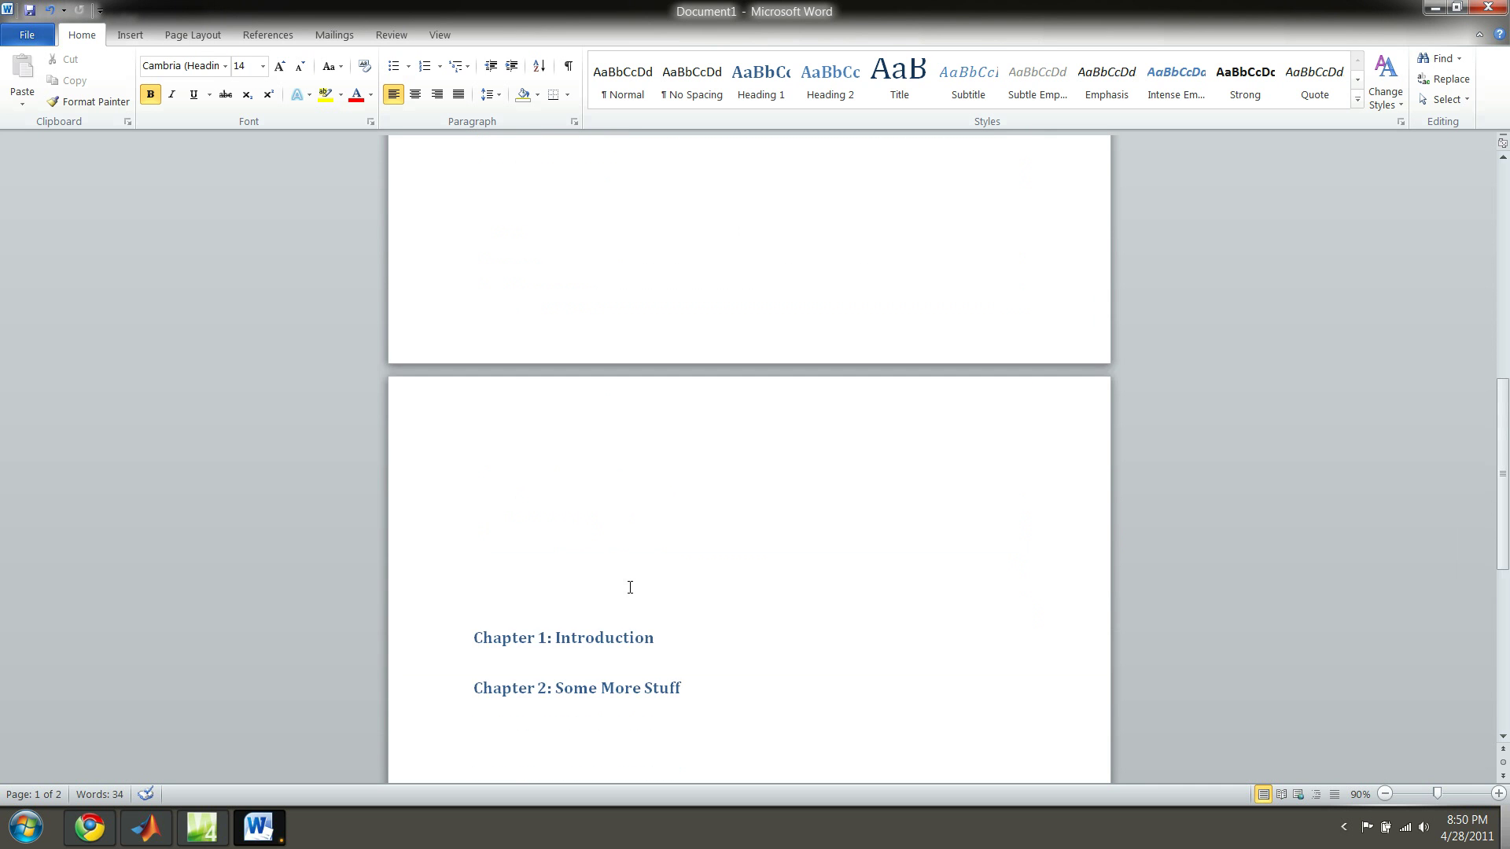
scroll(627, 584, down, 2)
Add a Section 1.2 line below Section 1.1 under Chapter 1: Introduction
click(670, 513)
click(670, 561)
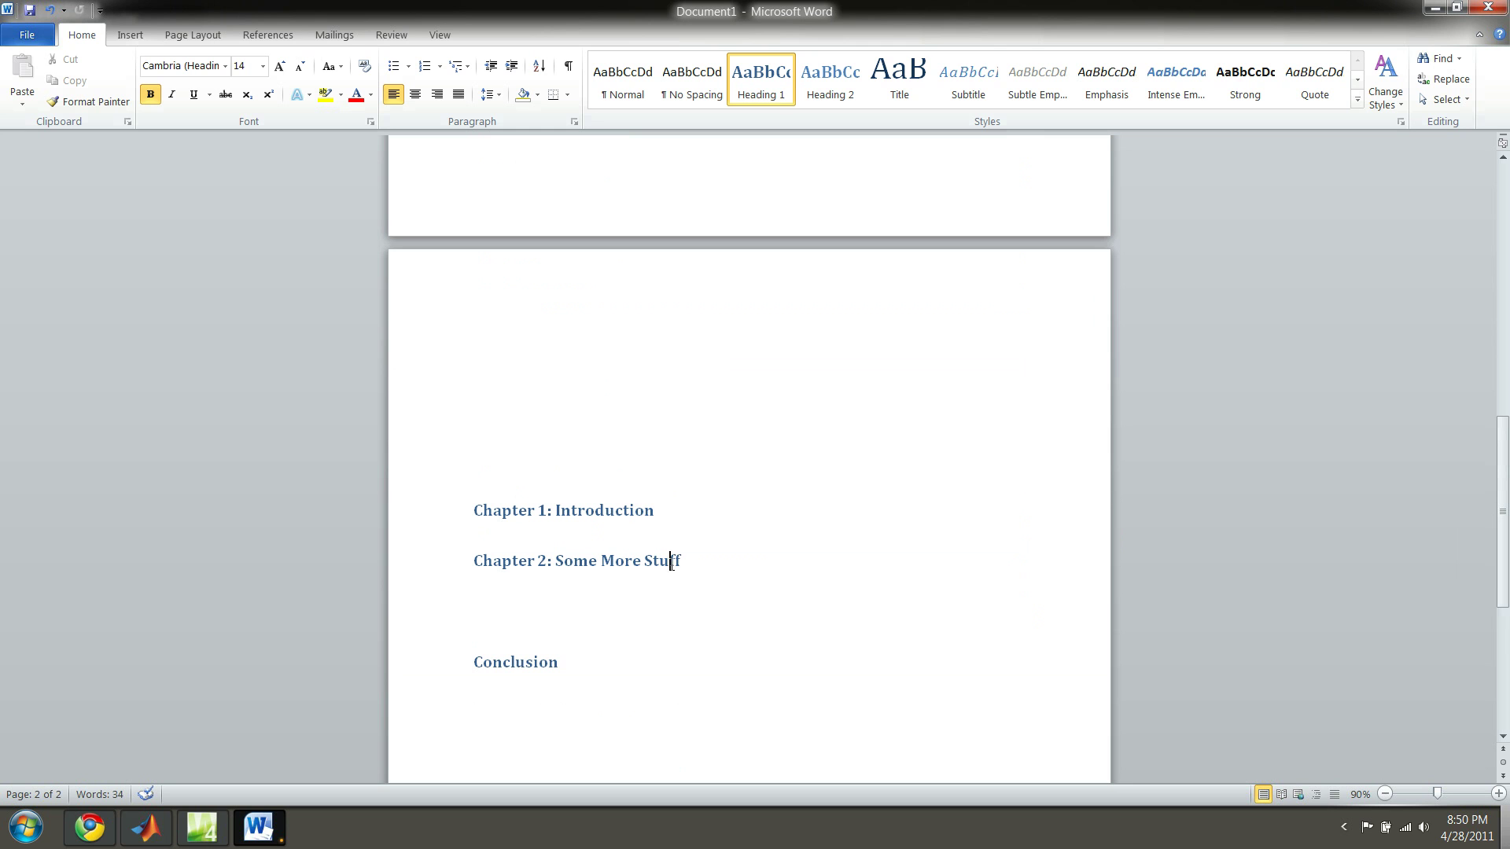
key(Return)
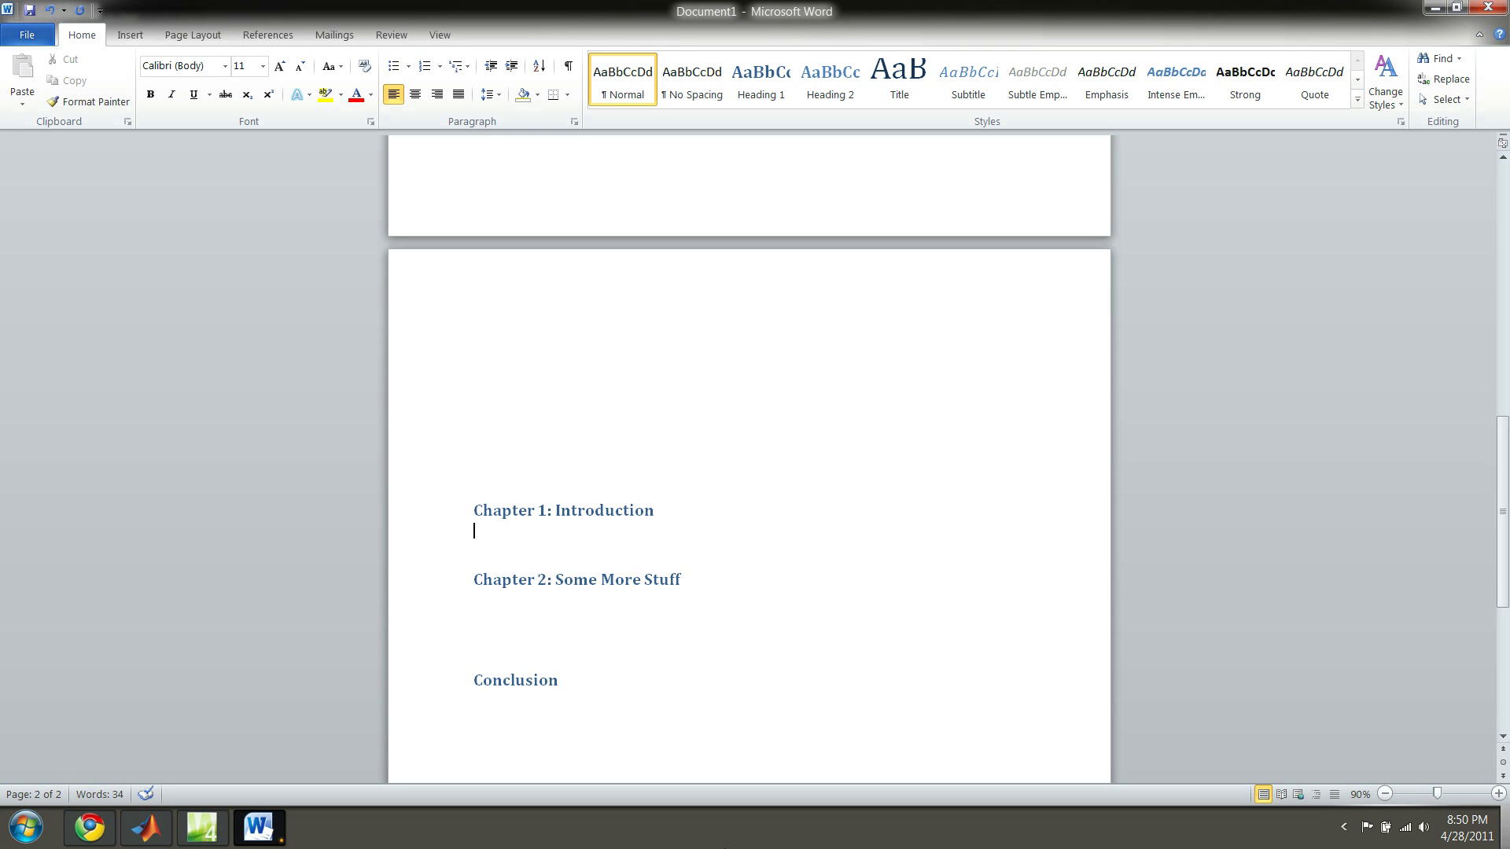
text(Section )
text(1.1)
key(Return)
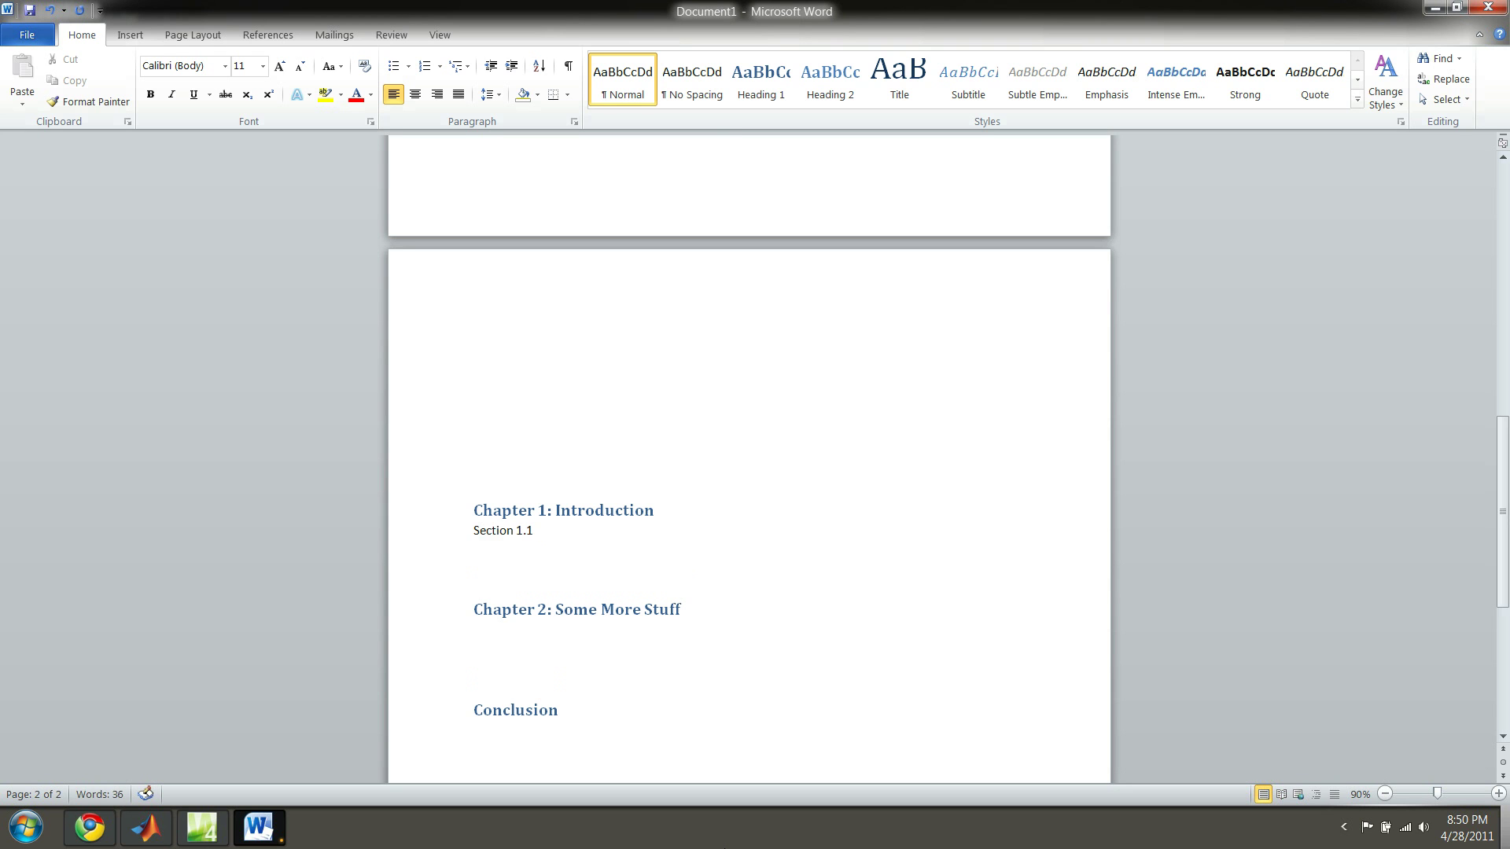
text(Section 1.)
text(2)
Type 'somethingelse' on the empty line under Chapter 2, removing stray letters
key(Down)
key(Down)
key(Down)
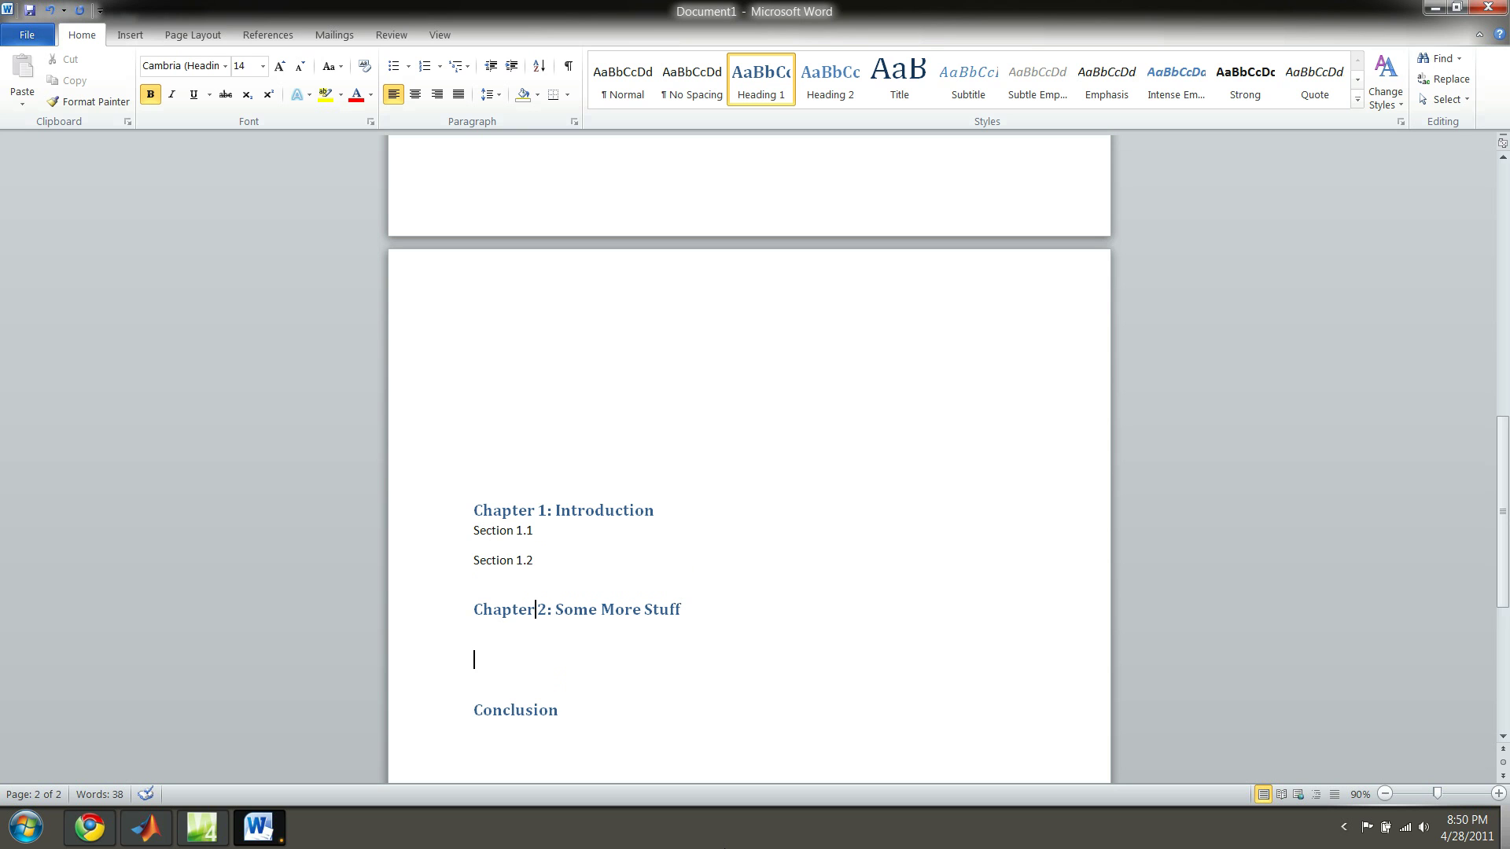
key(Down)
text(Som)
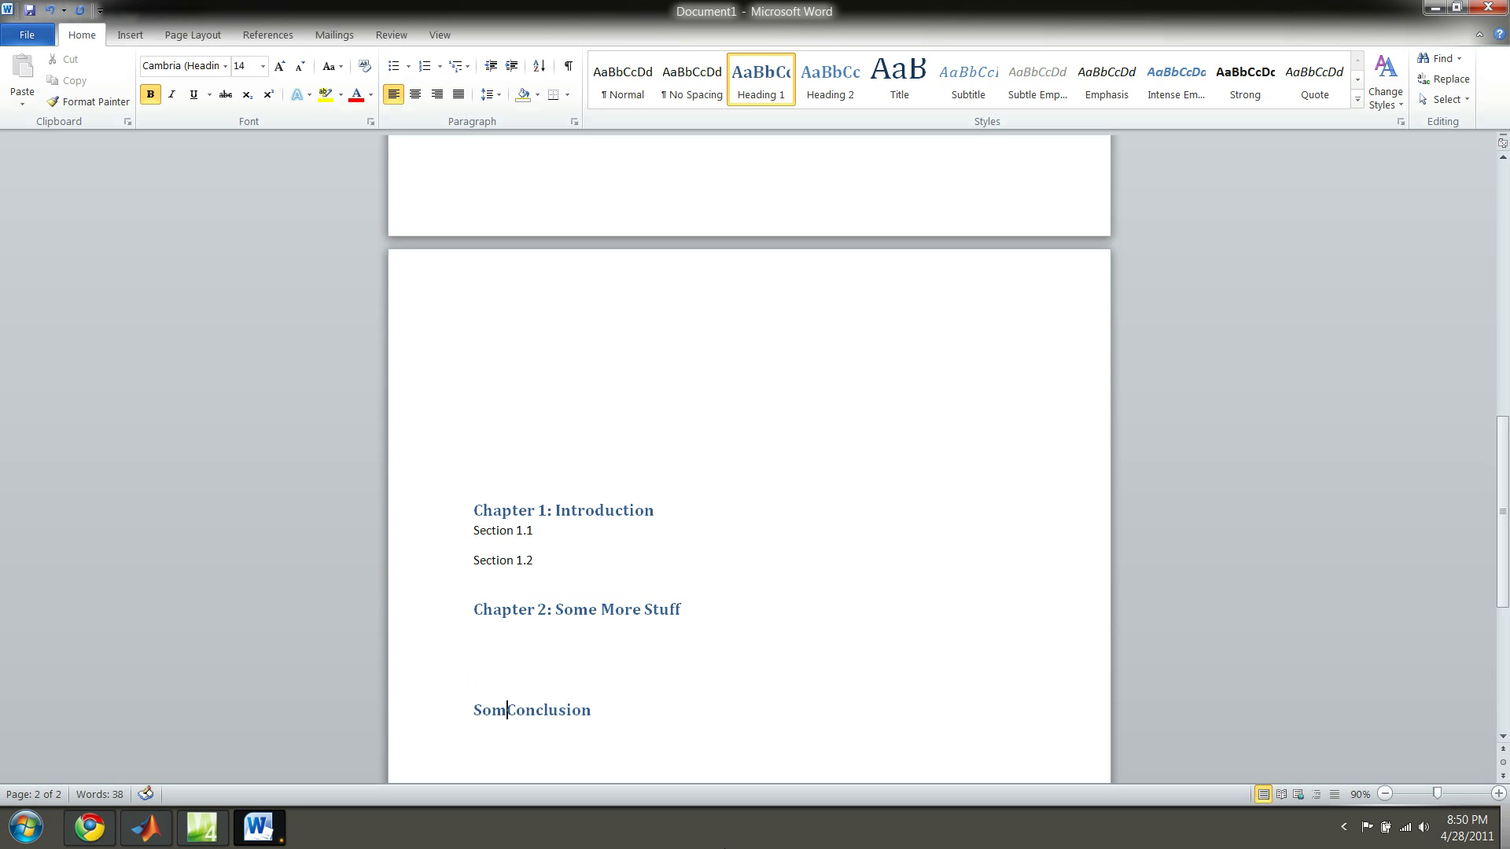
key(BackSpace)
key(BackSpace)
key(BackSpace)
key(Up)
key(Up)
text(some)
key(BackSpace)
key(BackSpace)
key(BackSpace)
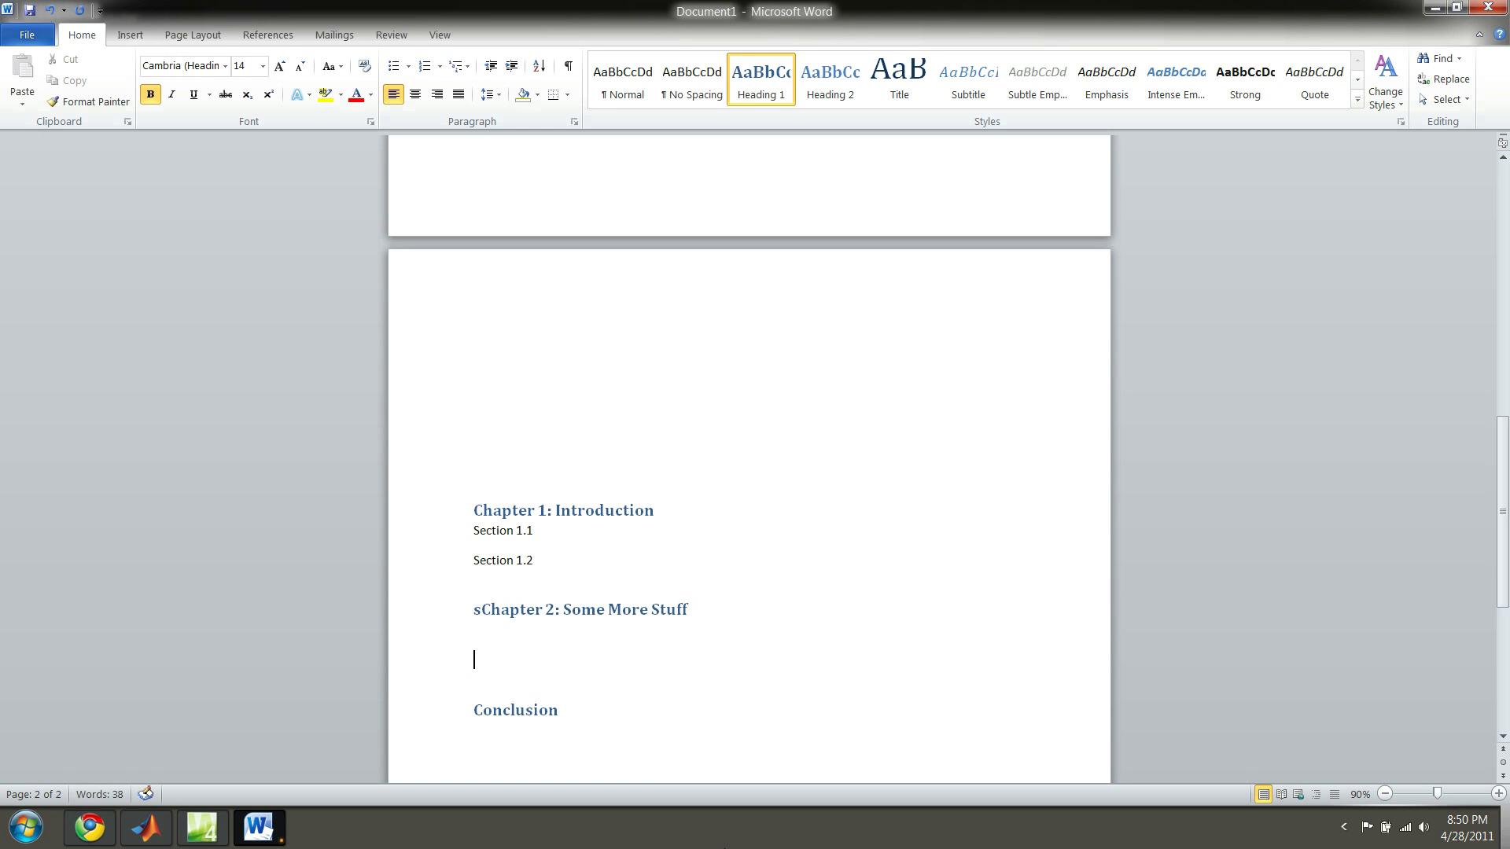
key(Up)
key(Delete)
key(Down)
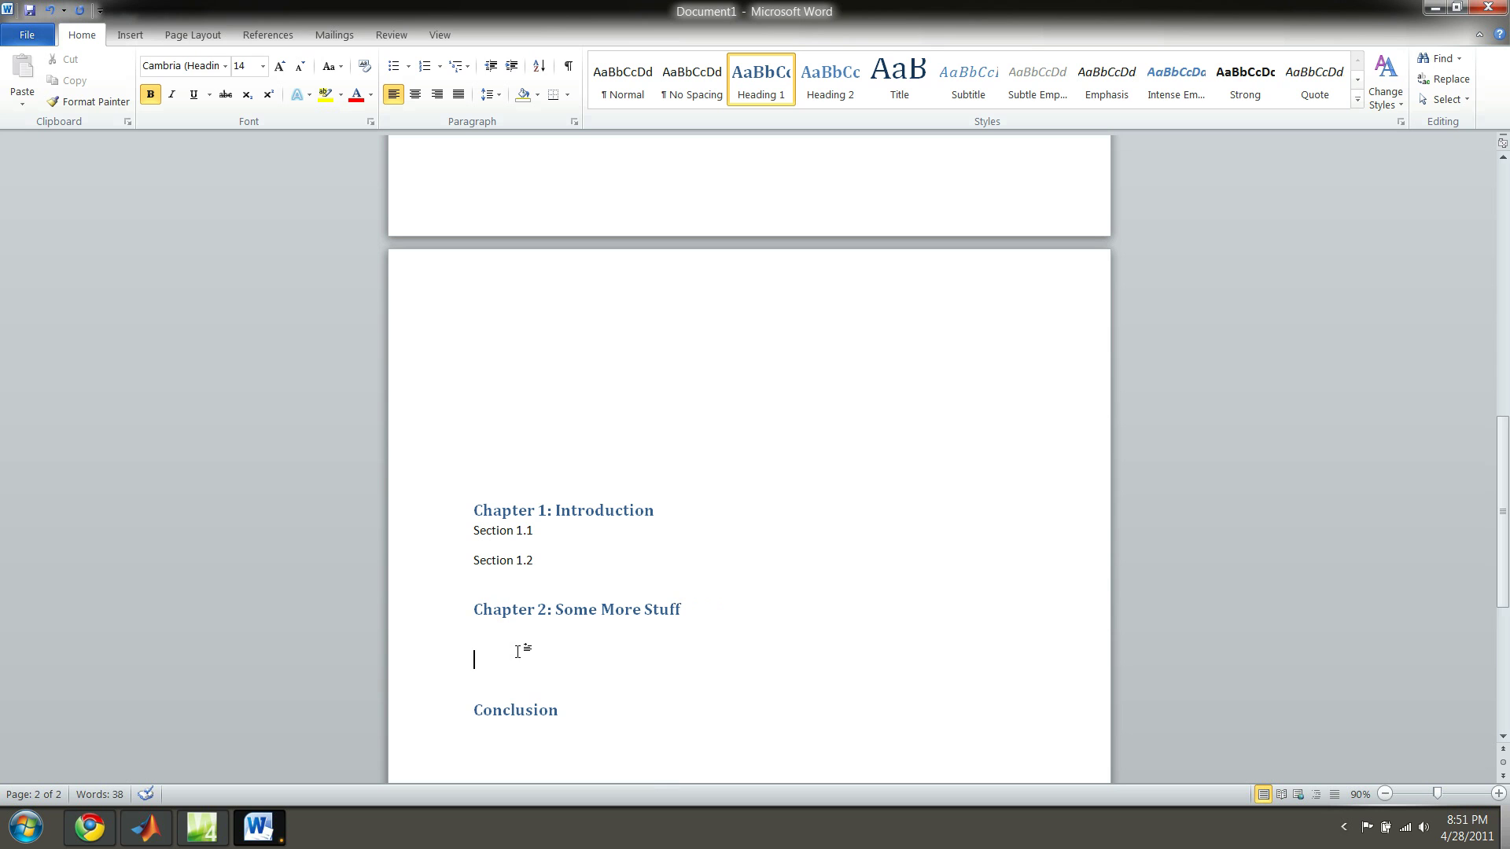
text(somethin)
text(gelse)
scroll(544, 609, up, 2)
scroll(544, 608, up, 3)
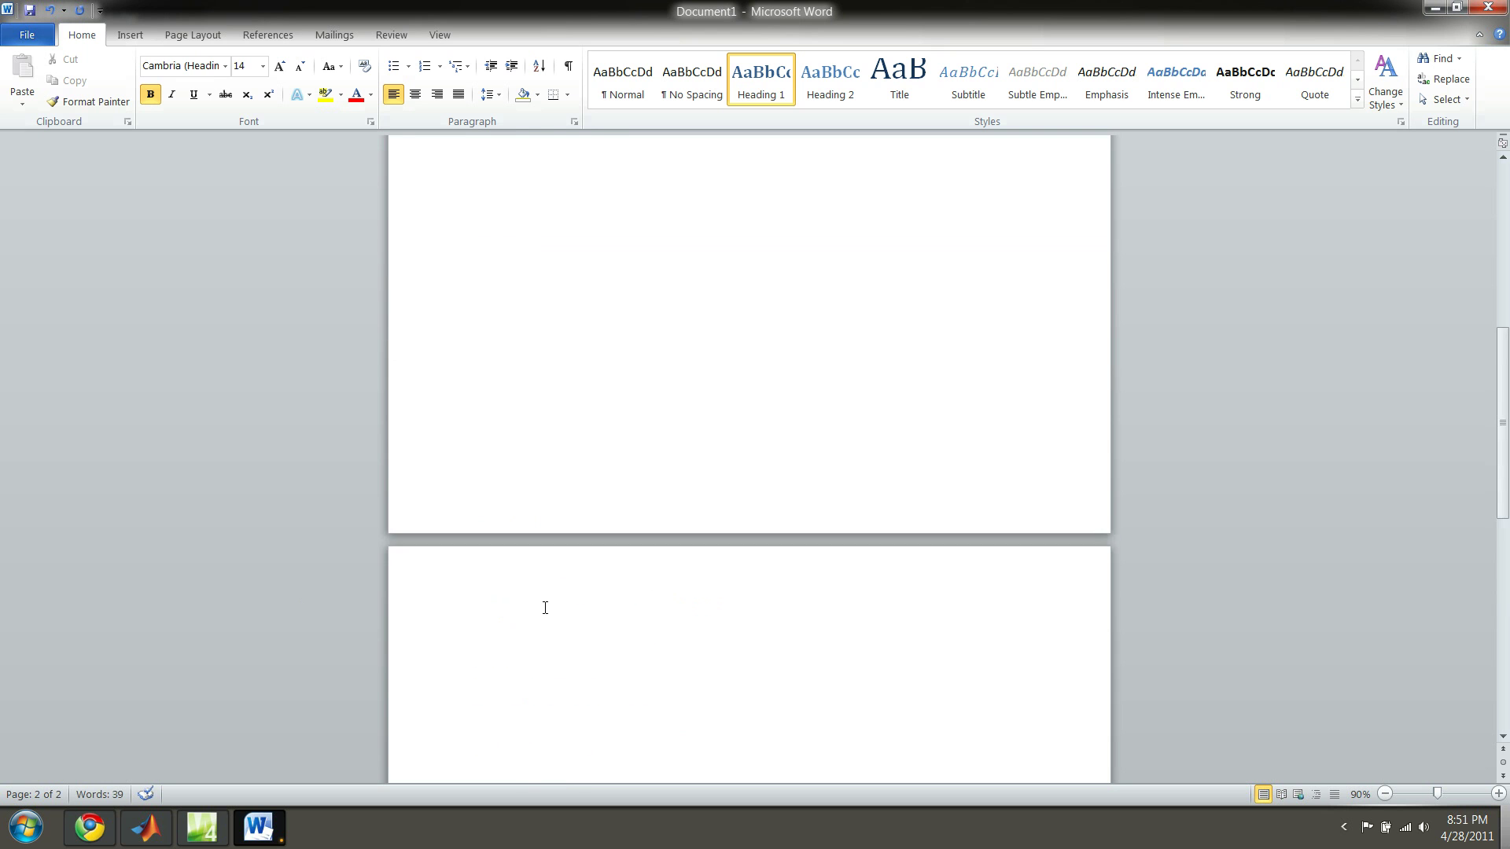
scroll(544, 609, up, 3)
scroll(544, 610, down, 3)
scroll(544, 609, down, 5)
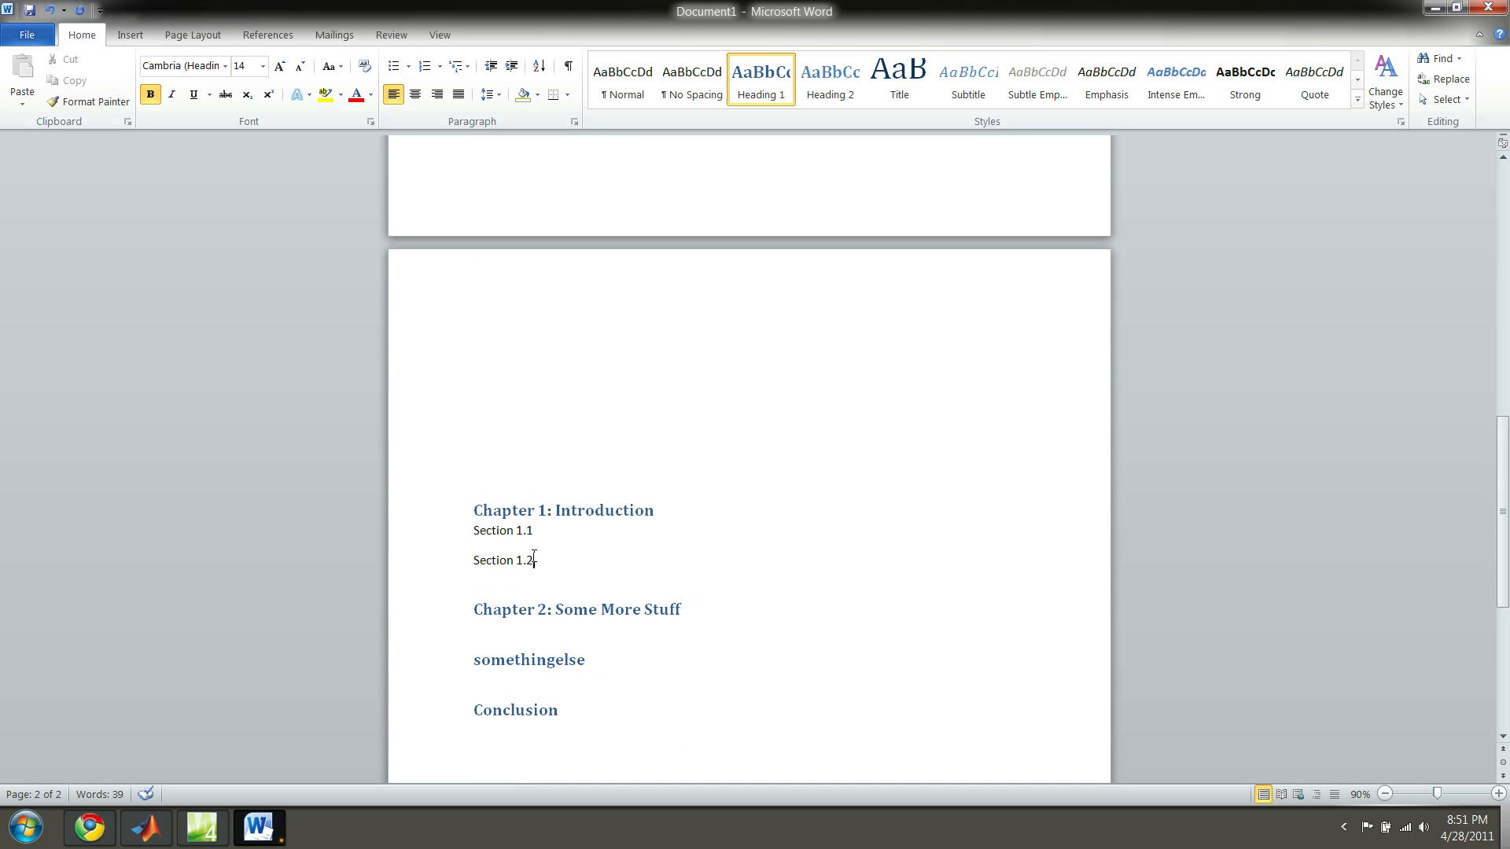
Apply Heading 2 to the Section 1.1, Section 1.2 and somethingelse lines
drag(535, 560, 432, 530)
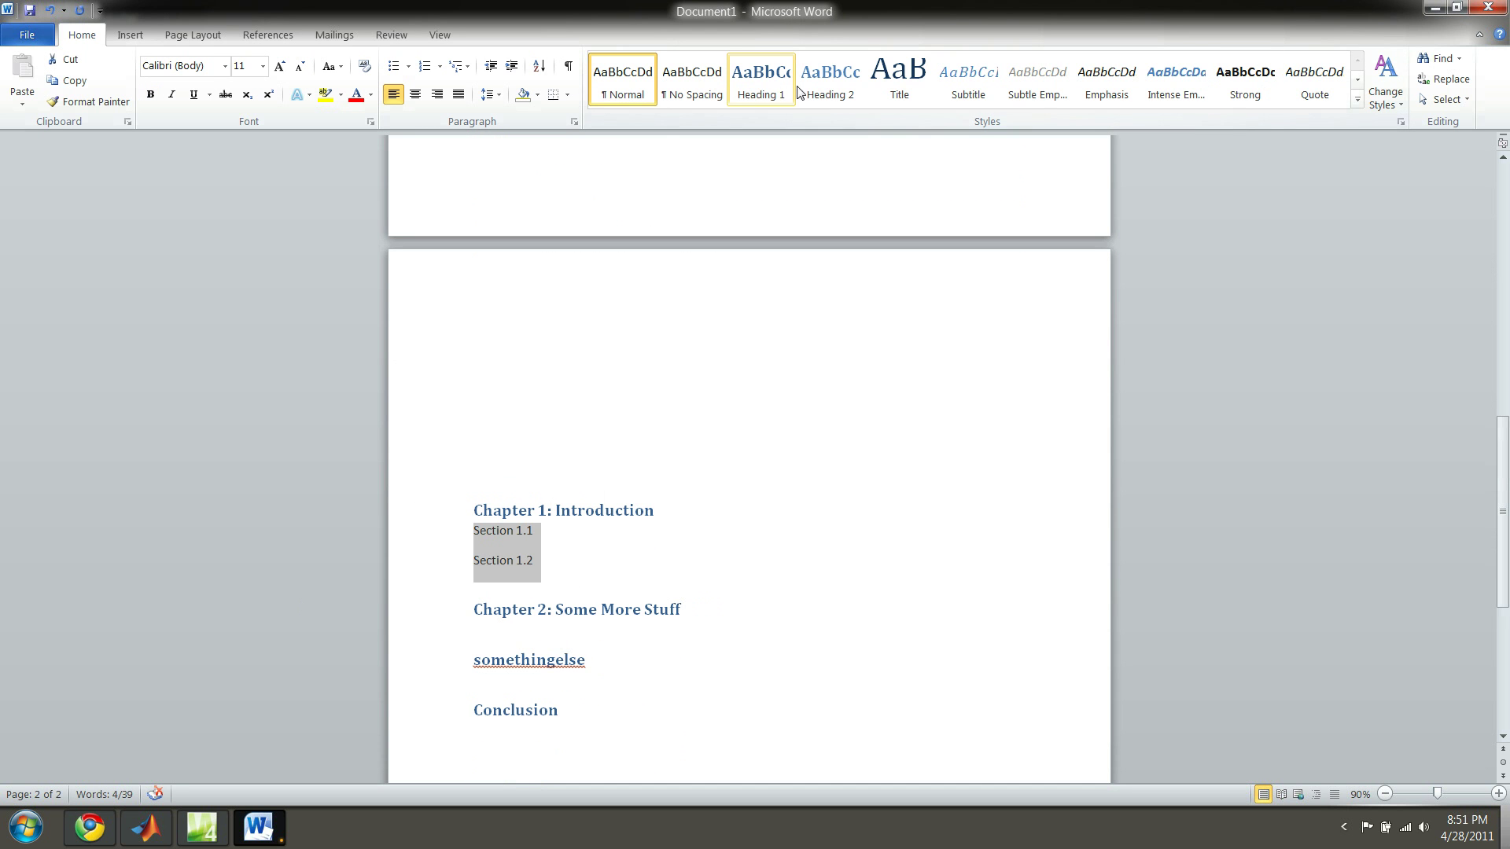
click(831, 102)
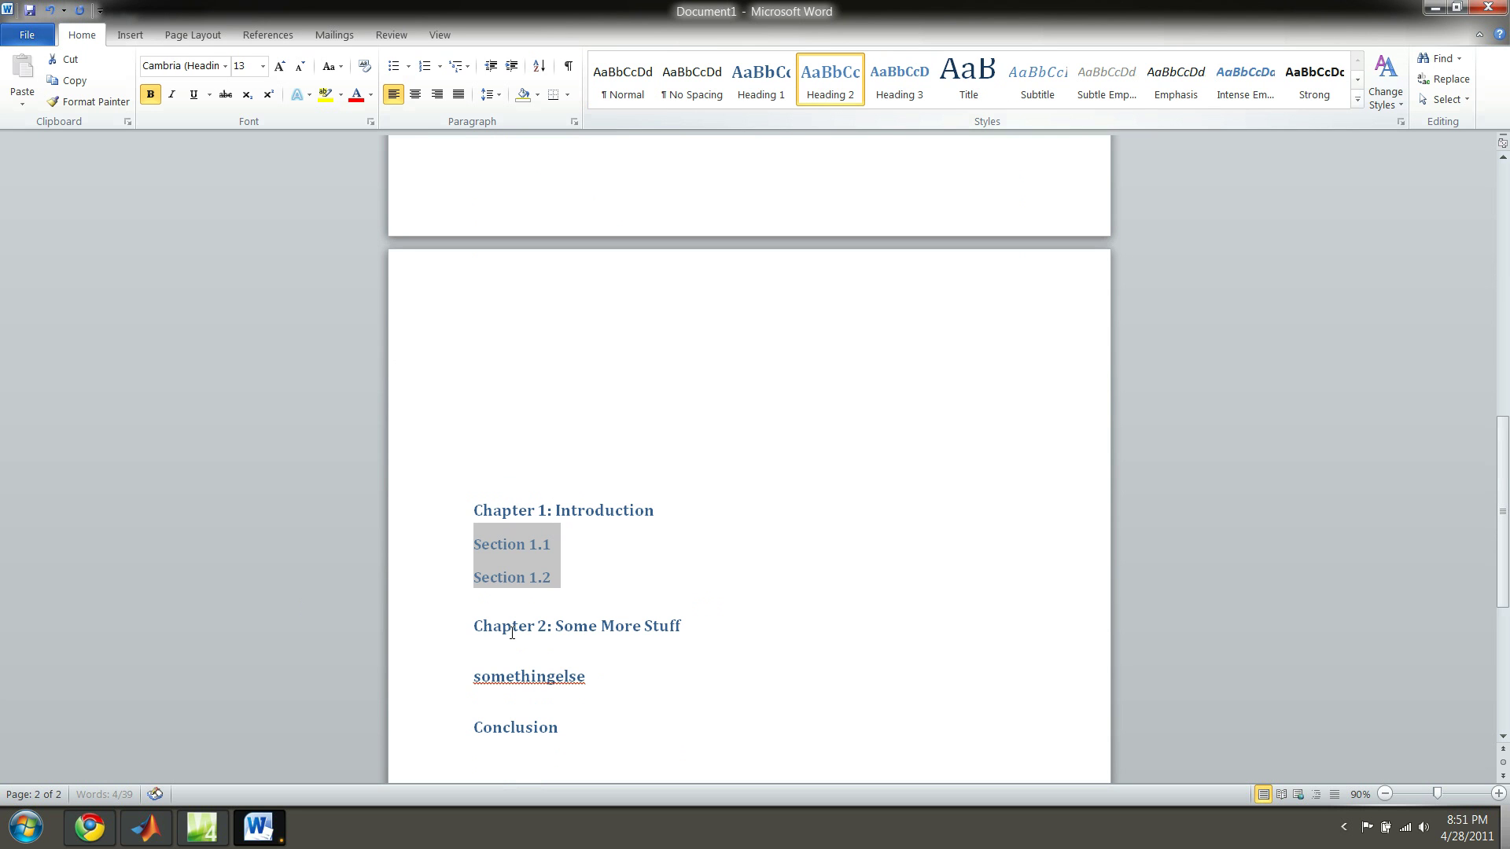
drag(611, 683, 475, 684)
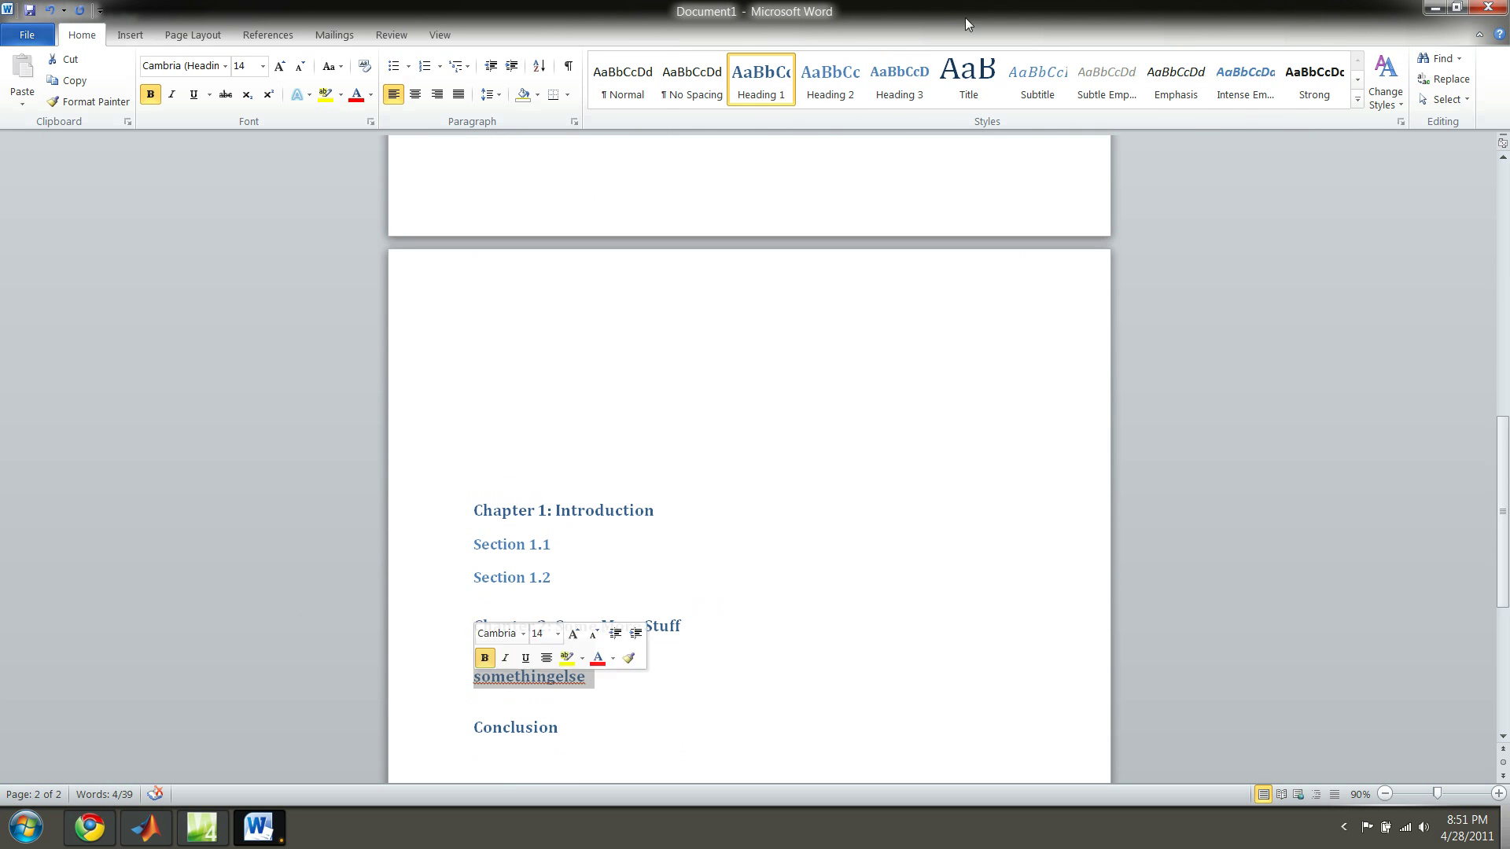
click(847, 103)
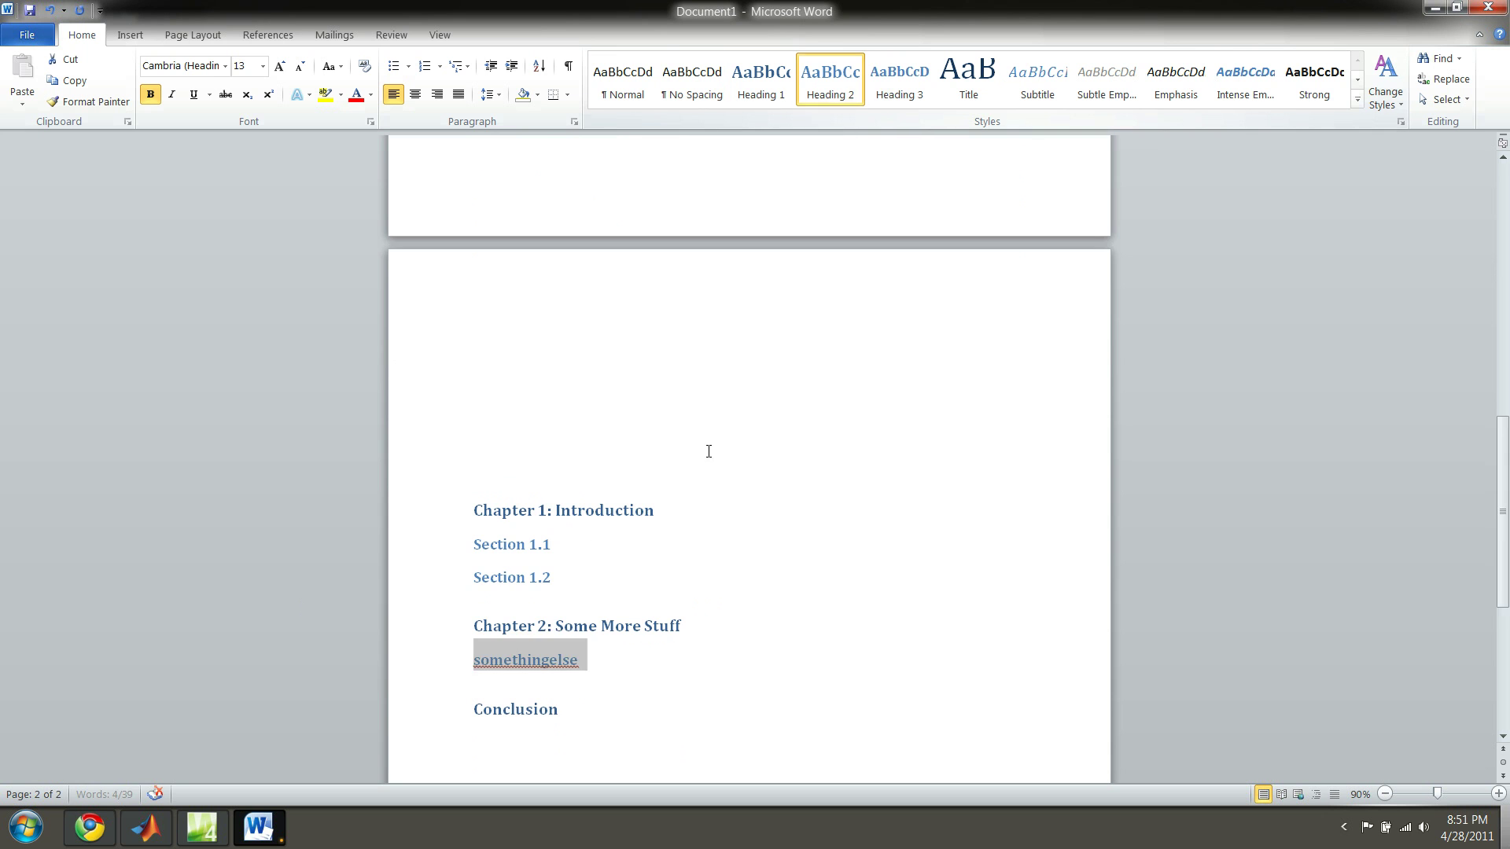
scroll(708, 448, up, 3)
scroll(711, 485, up, 3)
scroll(715, 487, up, 3)
scroll(714, 488, up, 2)
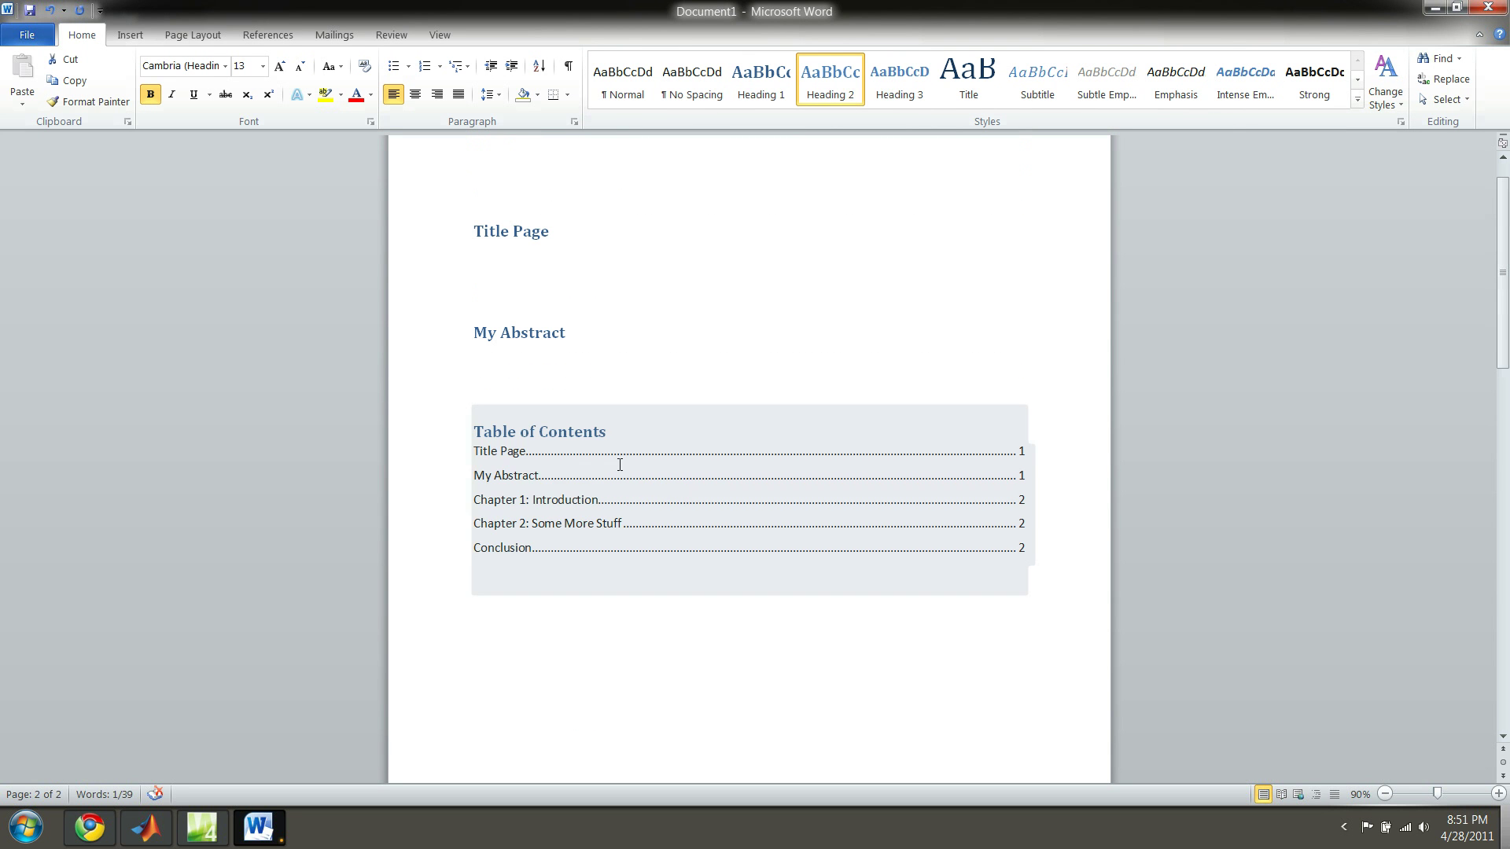
Update the entire contents table to add the new Heading 2 entries on page 2
click(614, 432)
click(575, 395)
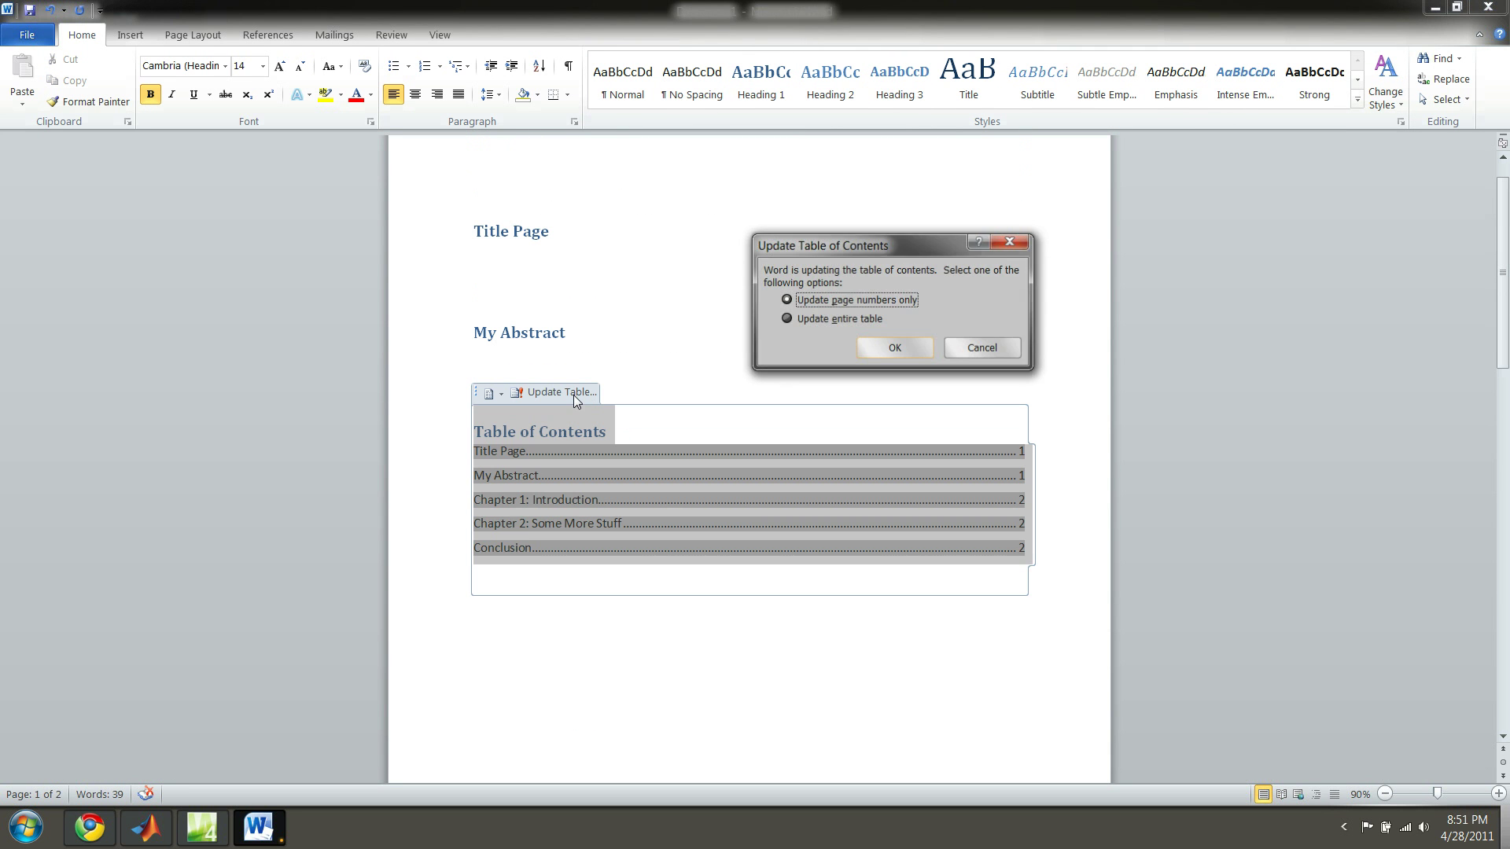
click(883, 318)
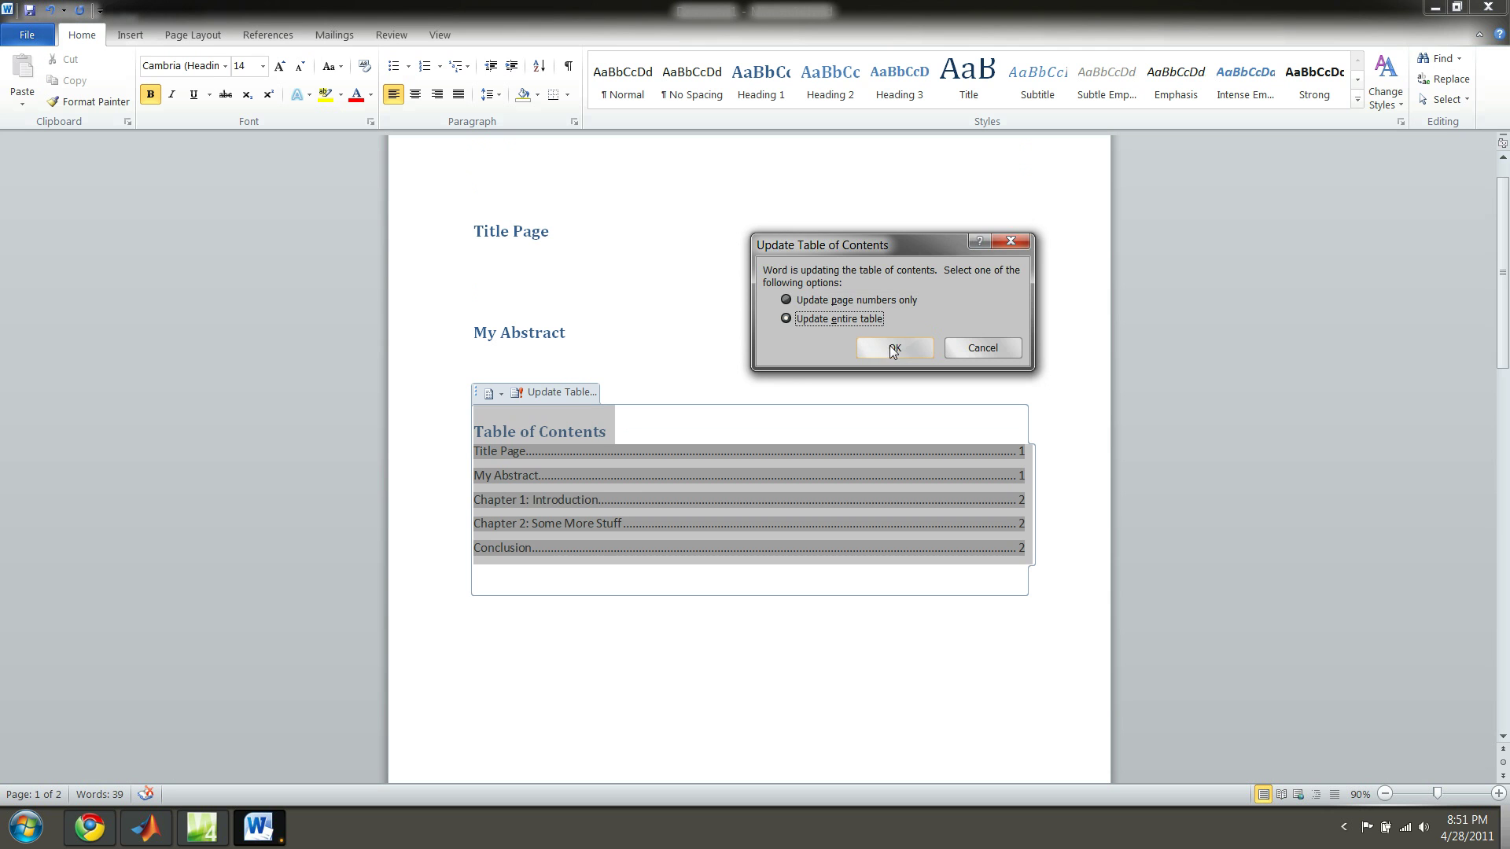
click(890, 347)
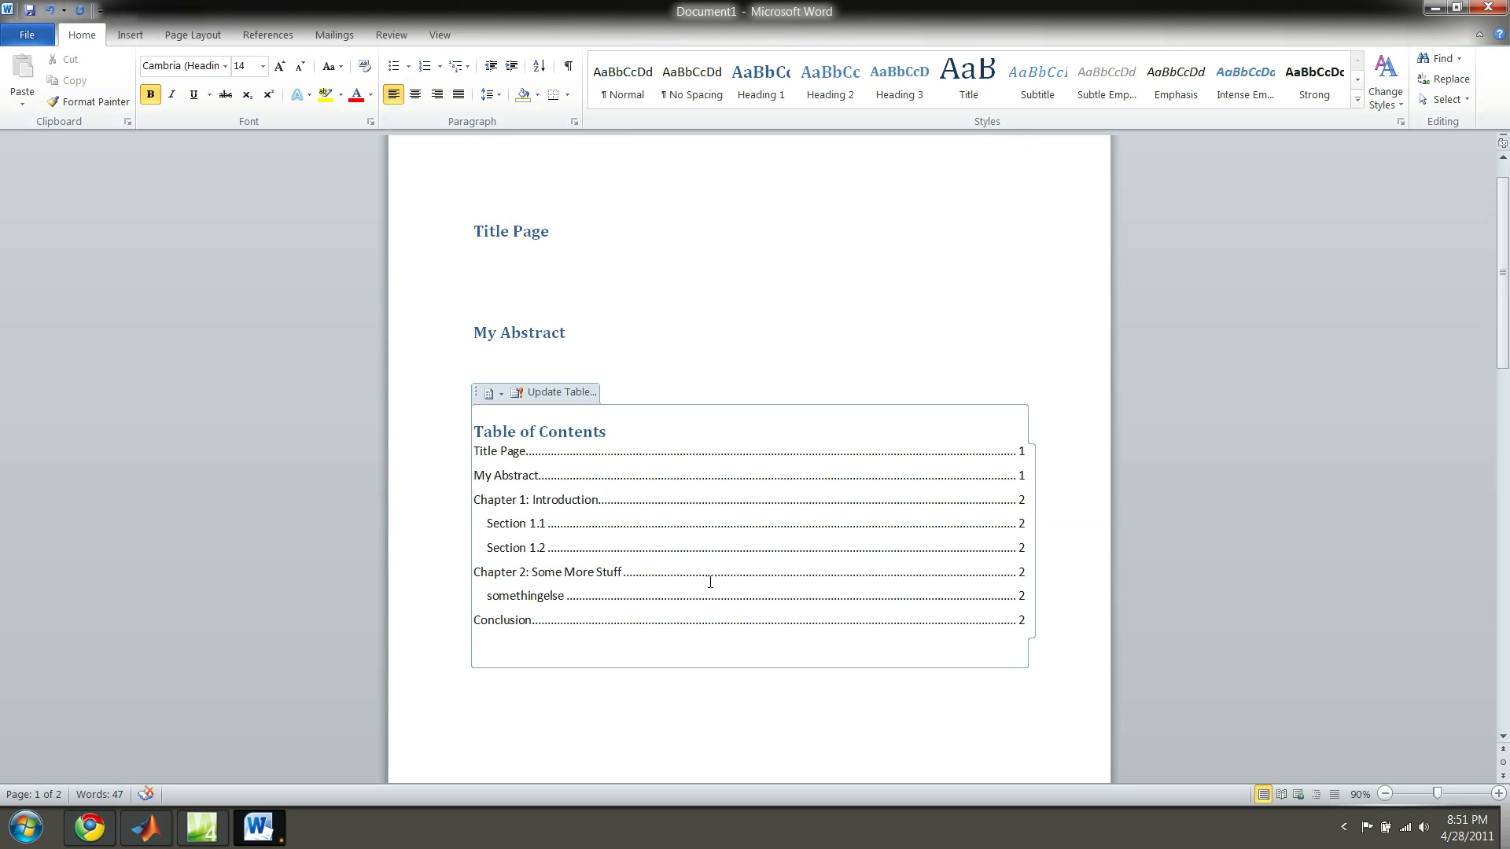
scroll(542, 597, up, 1)
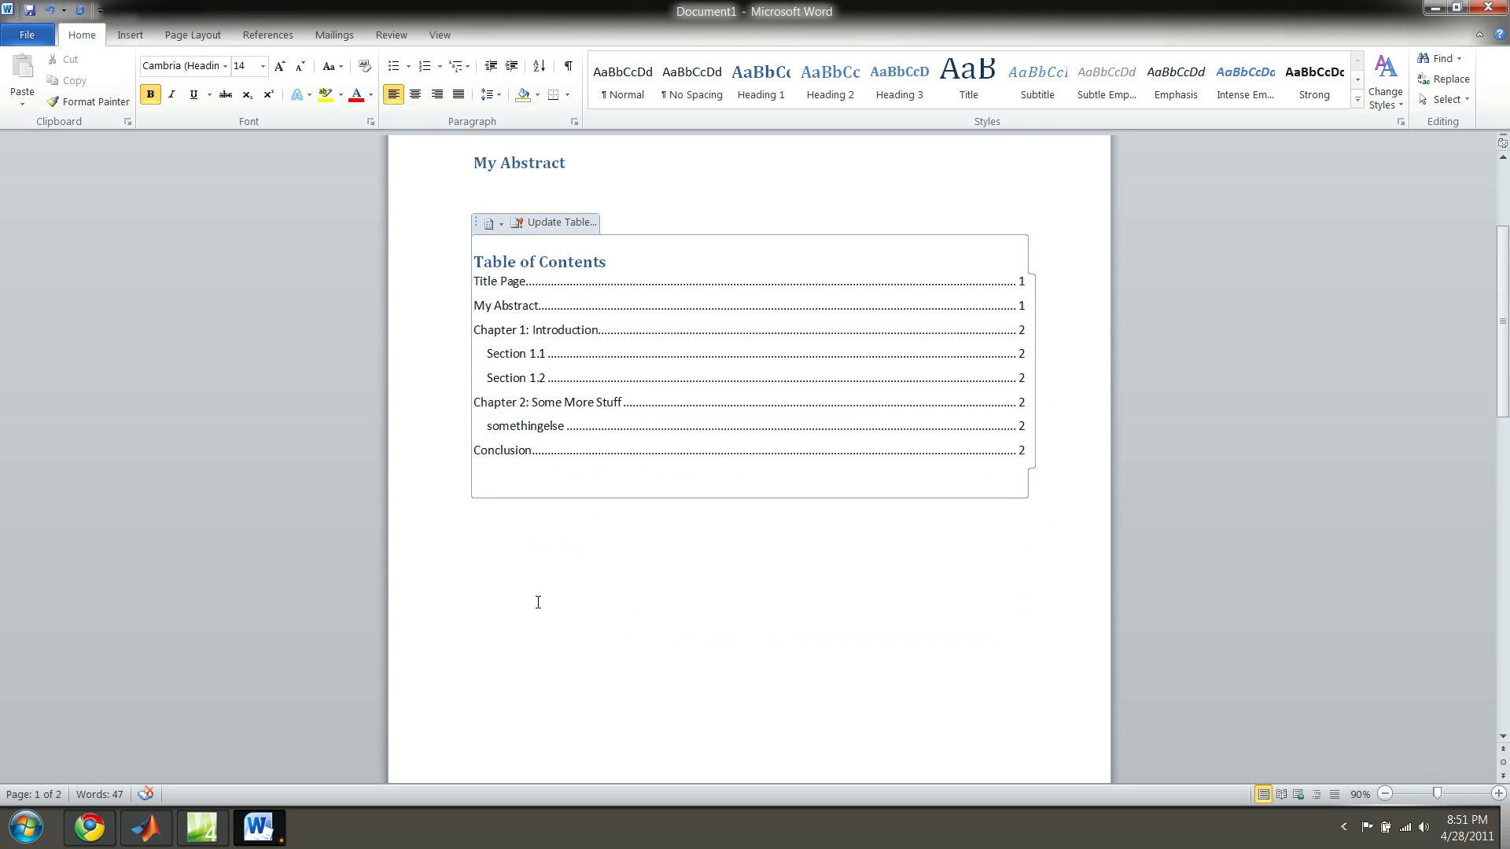
scroll(541, 603, down, 3)
scroll(541, 603, up, 4)
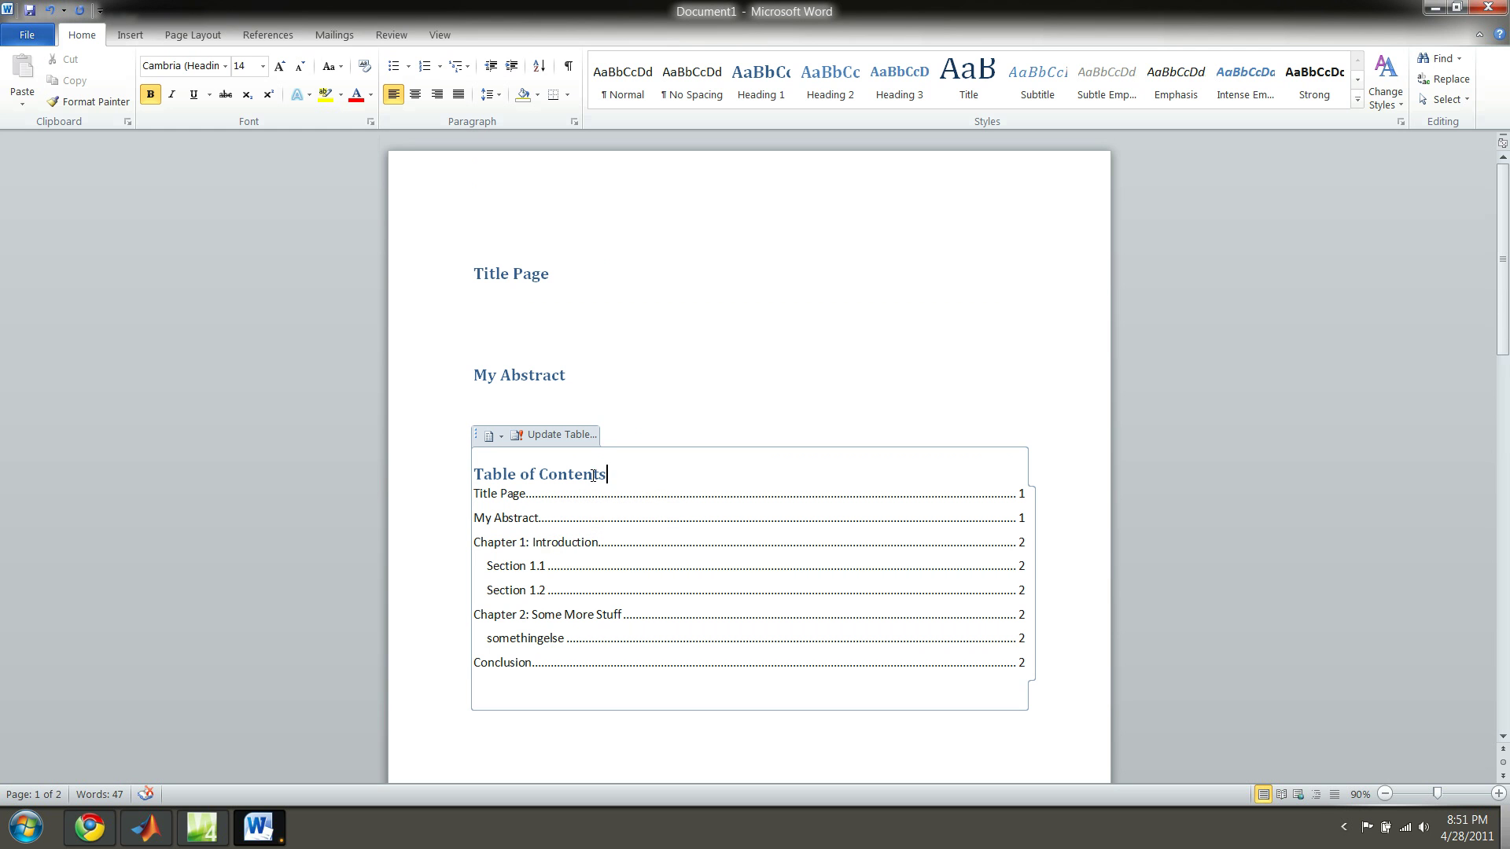
drag(627, 270, 343, 280)
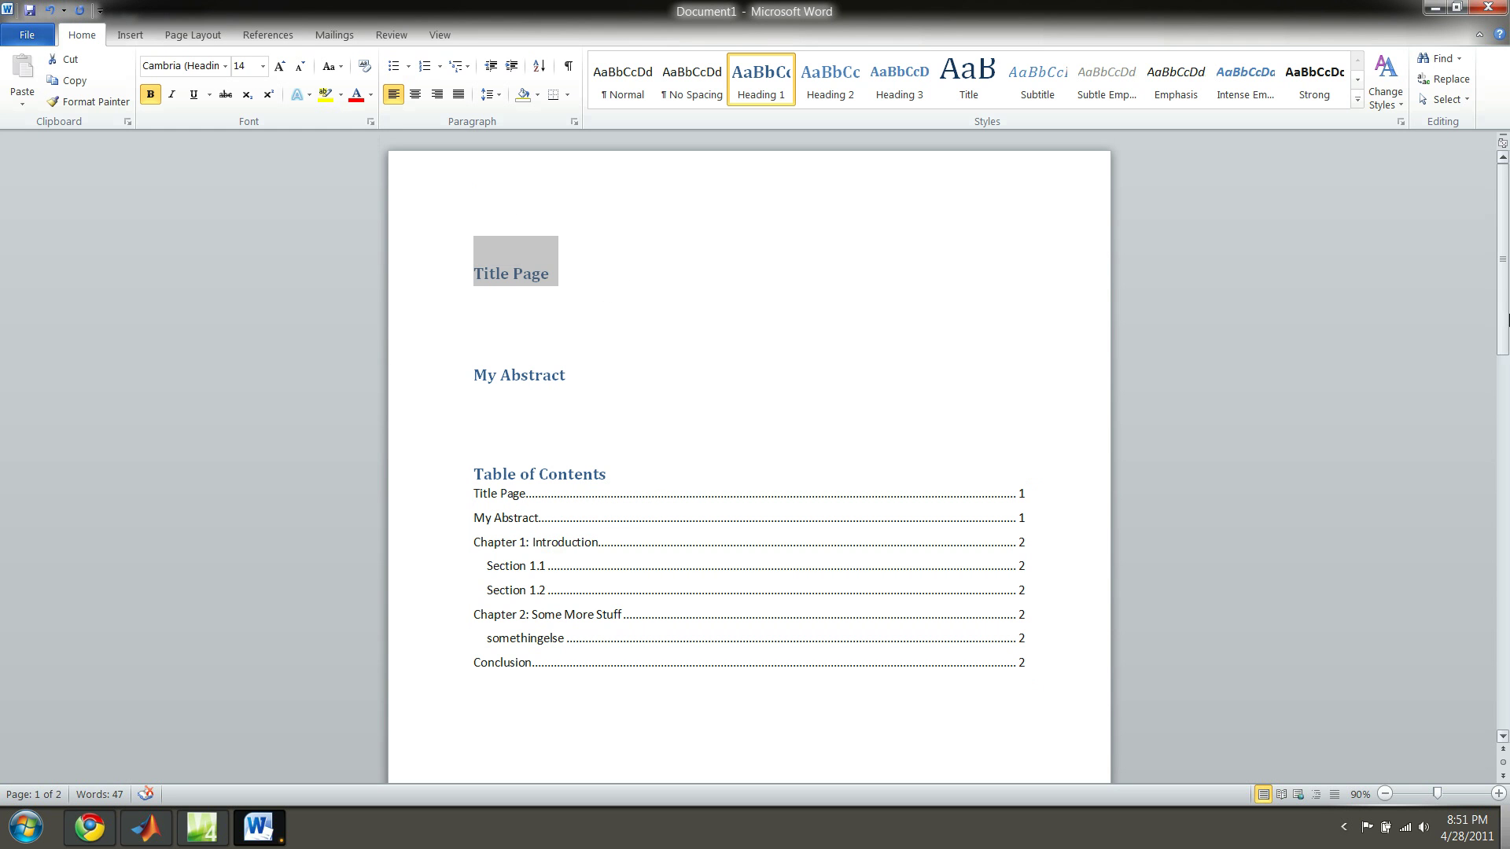
Delete the Title Page heading and refresh the table of contents
key(Delete)
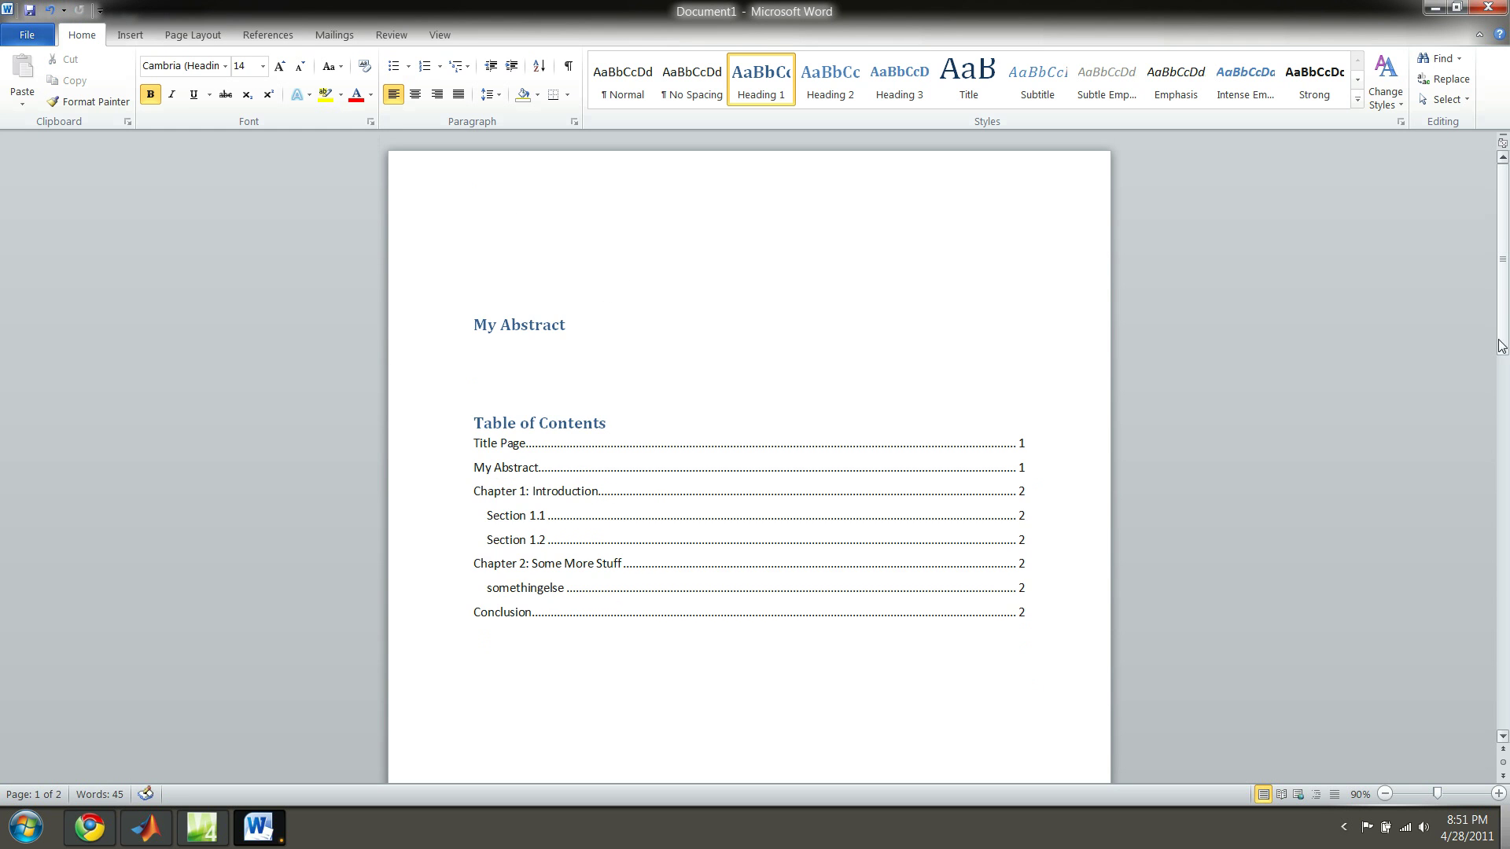
click(579, 421)
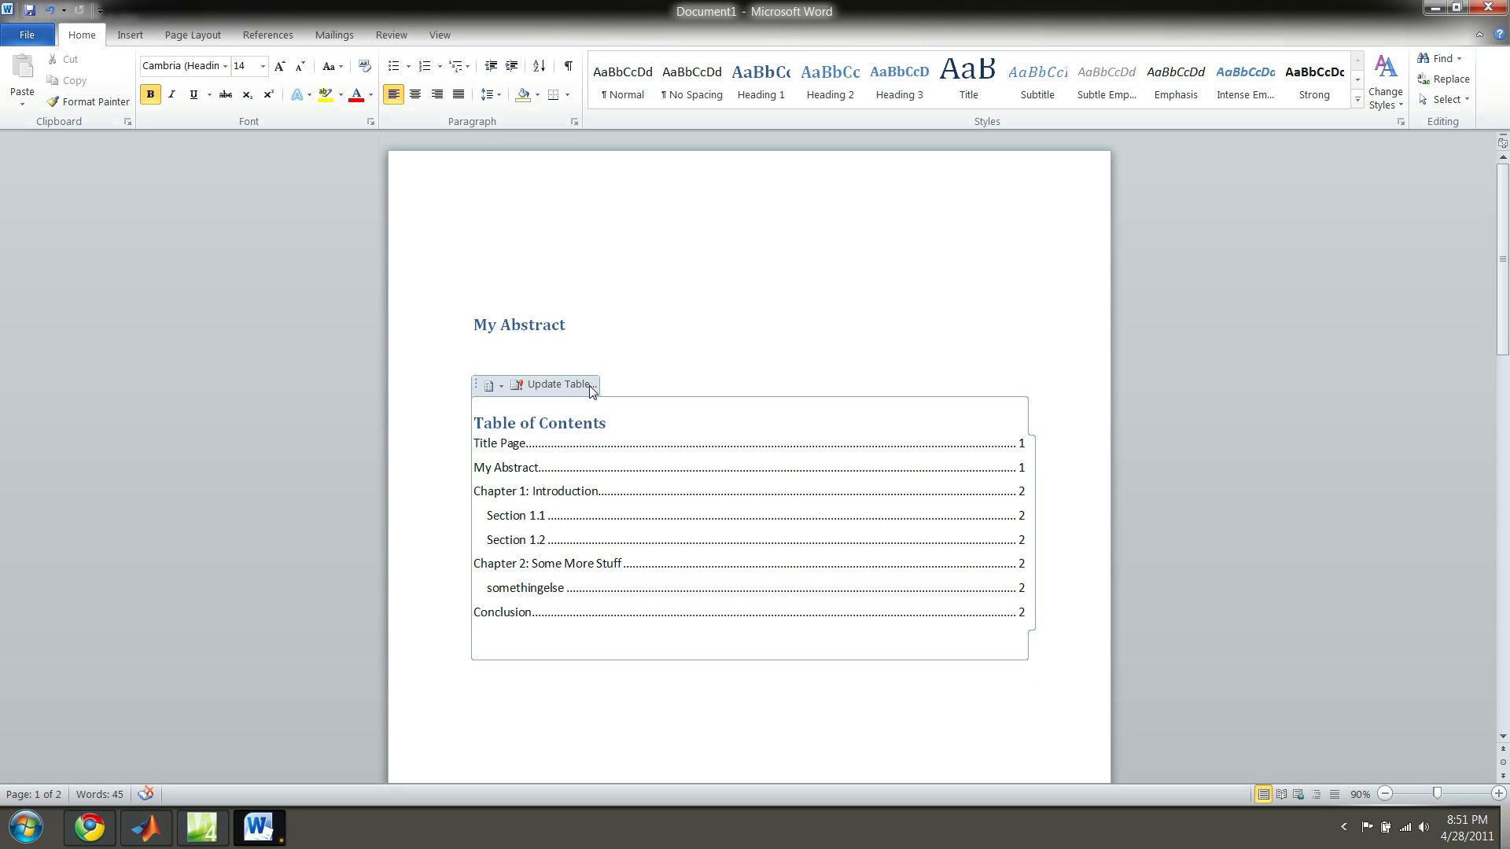
click(555, 384)
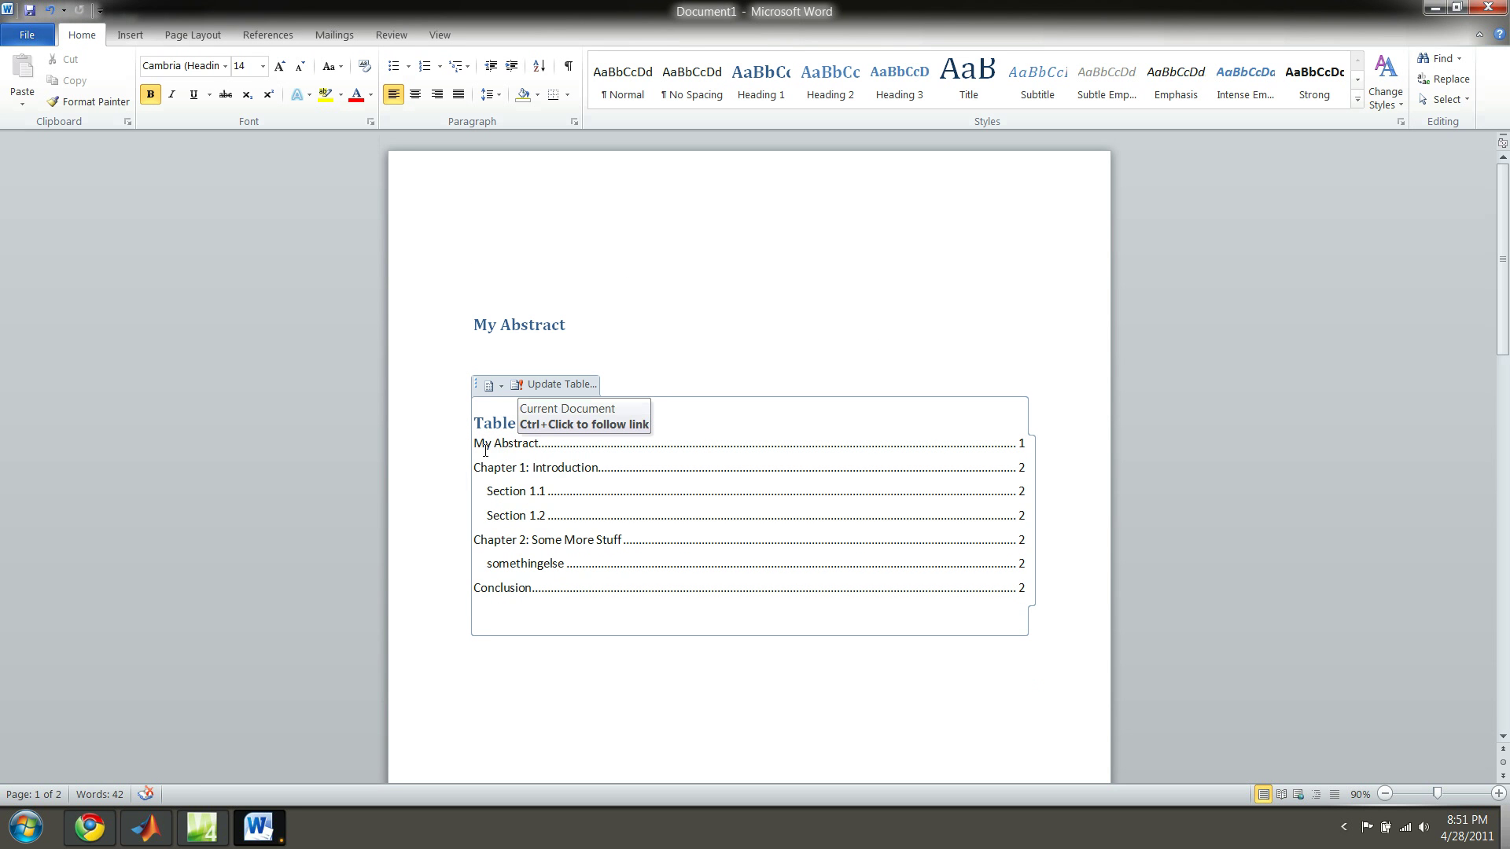
Insert an empty line above My Abstract and move the cursor onto it
click(516, 350)
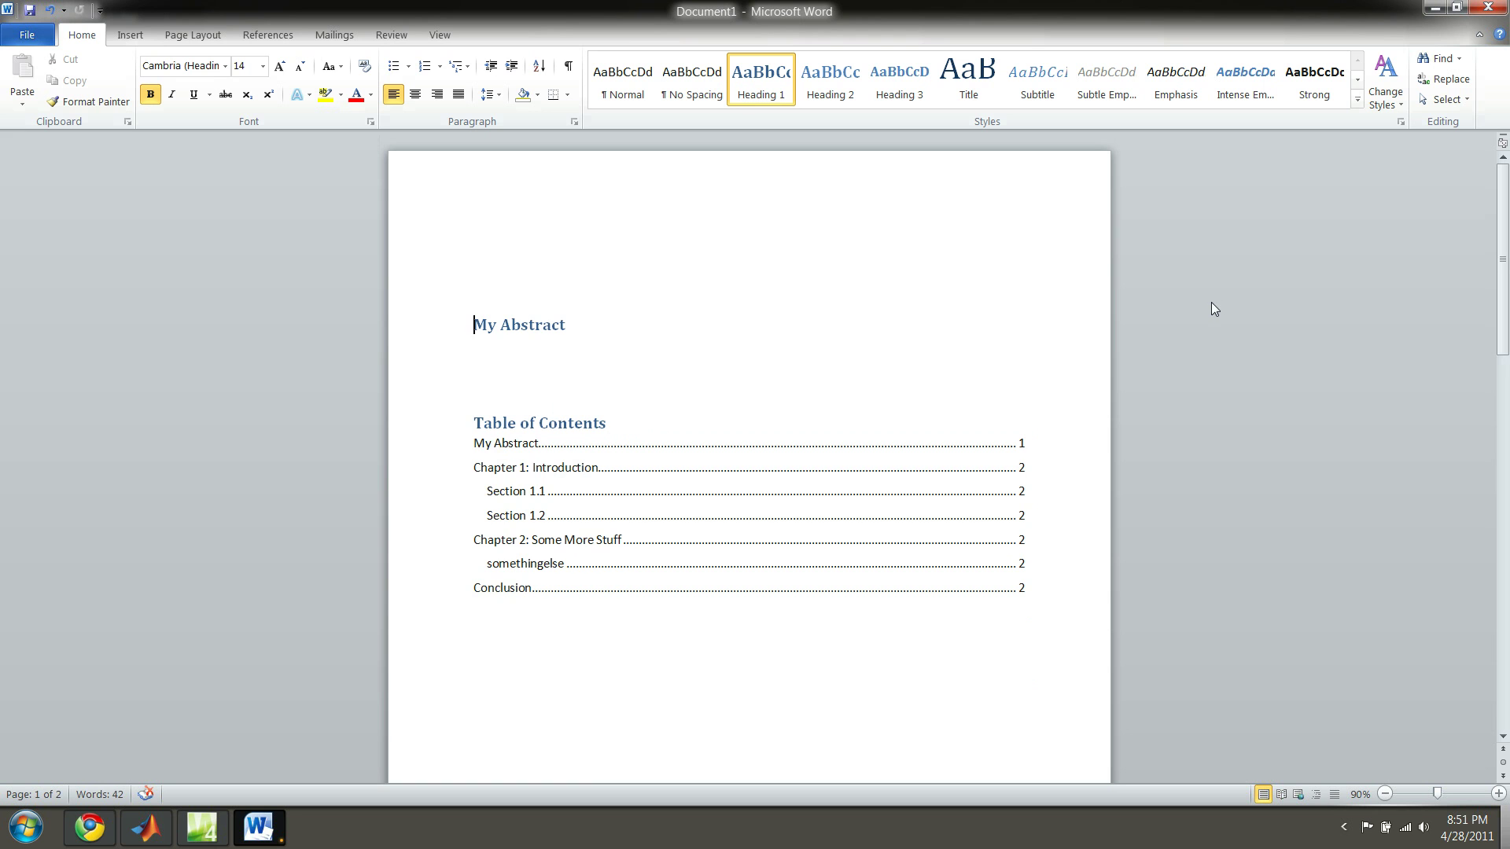
key(Return)
key(Return)
key(Up)
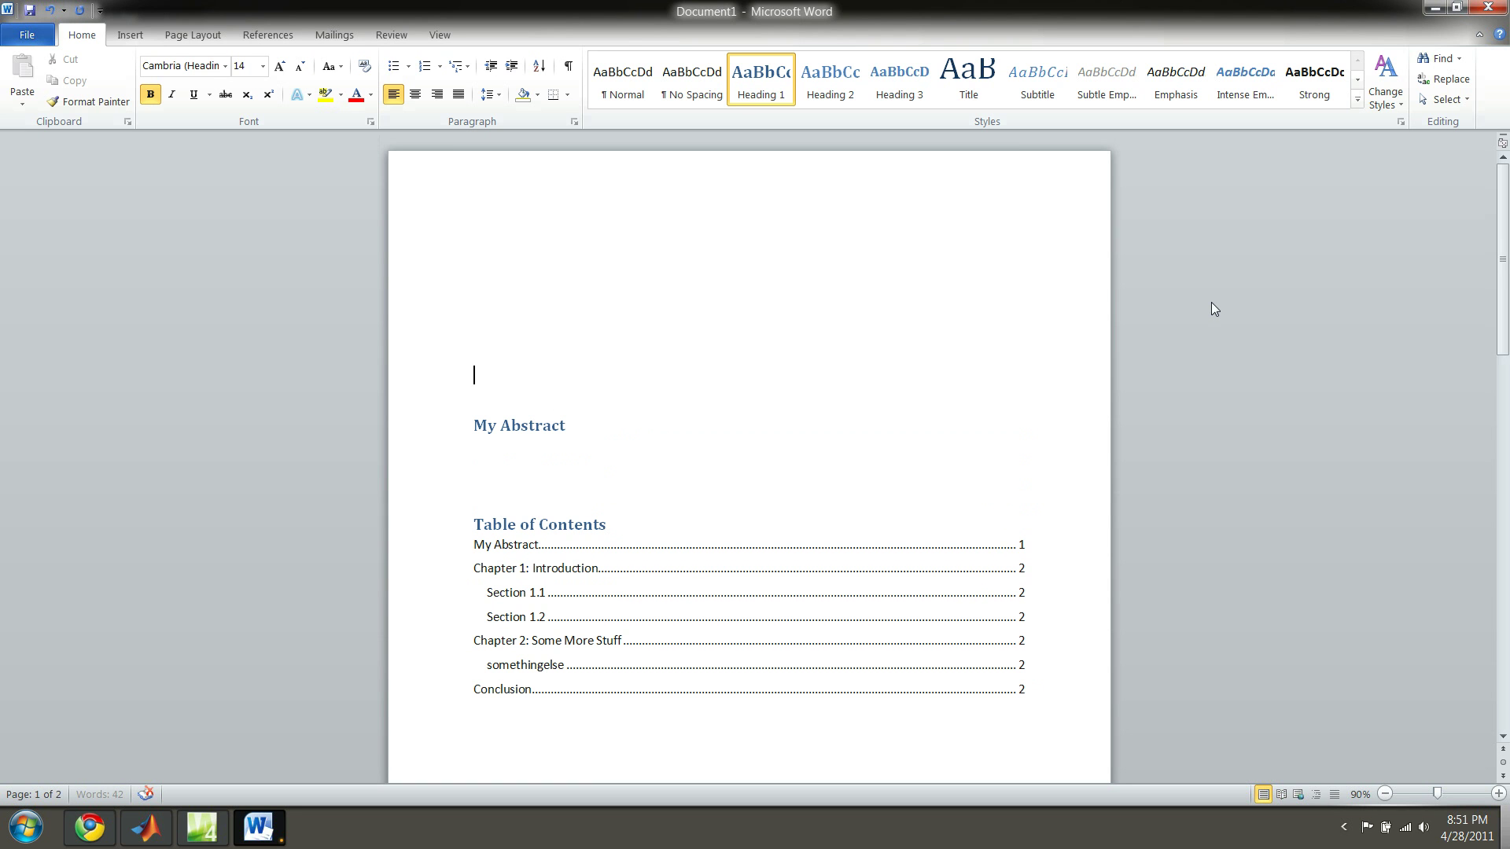
key(Up)
Type 'My Title Page' on the top line and select that line
click(269, 37)
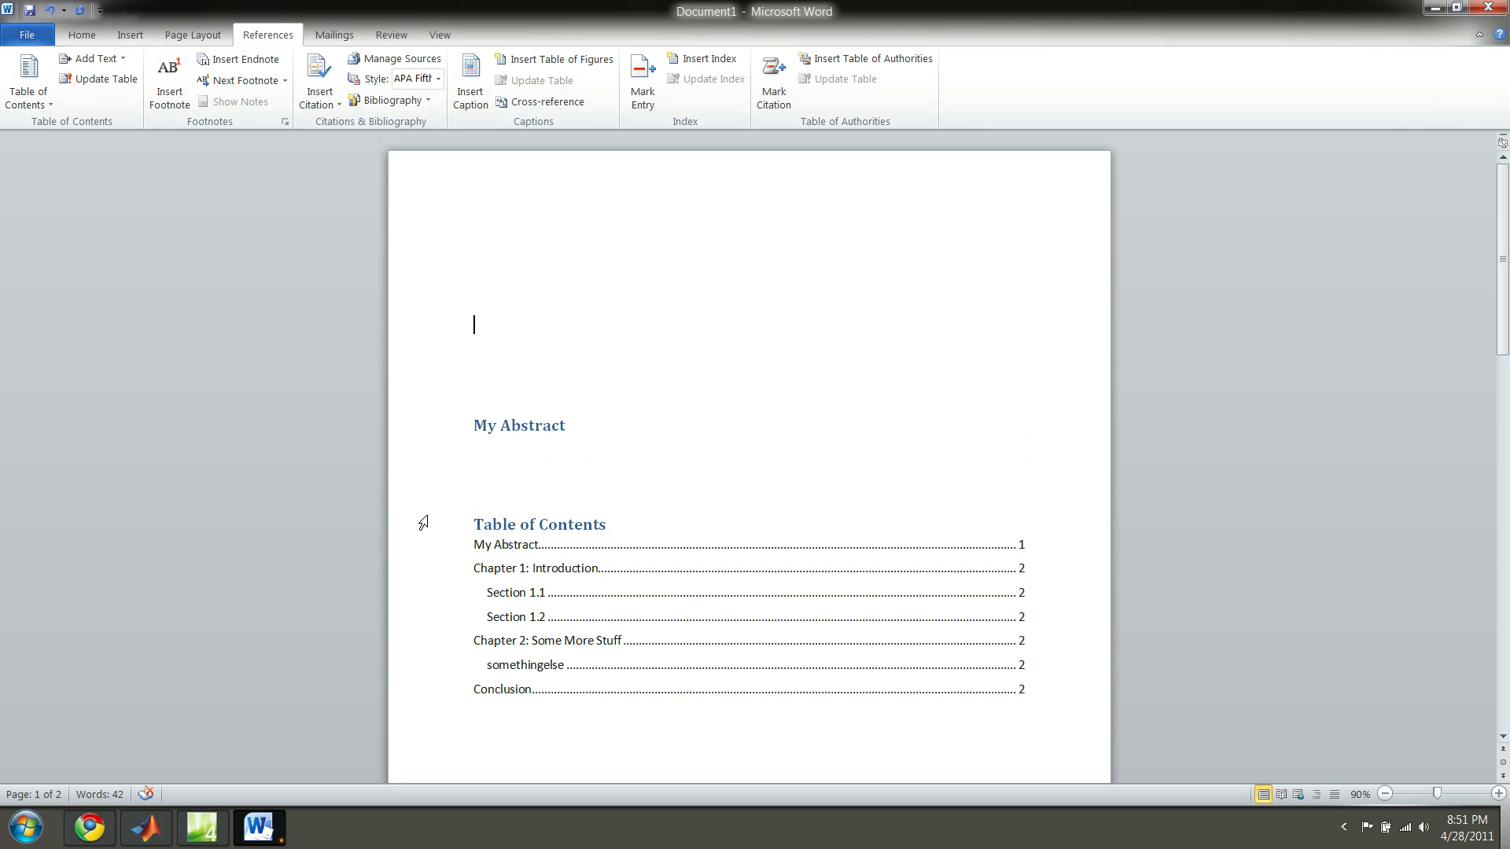
text(My)
text( Title)
text( Page)
key(shift+Home)
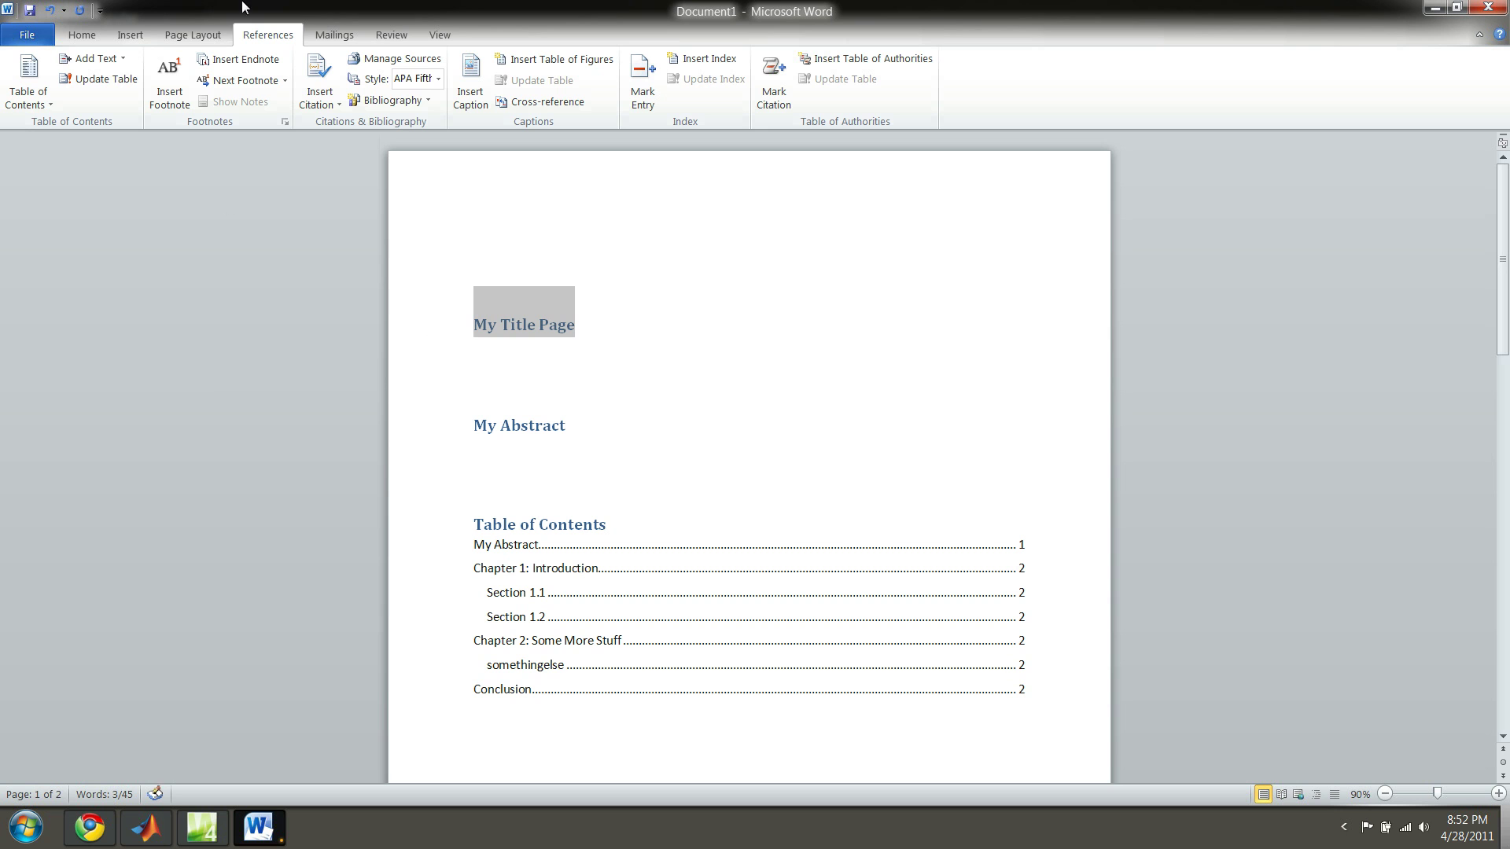
Mark My Title Page as a Level 2 contents entry via Add Text
click(125, 66)
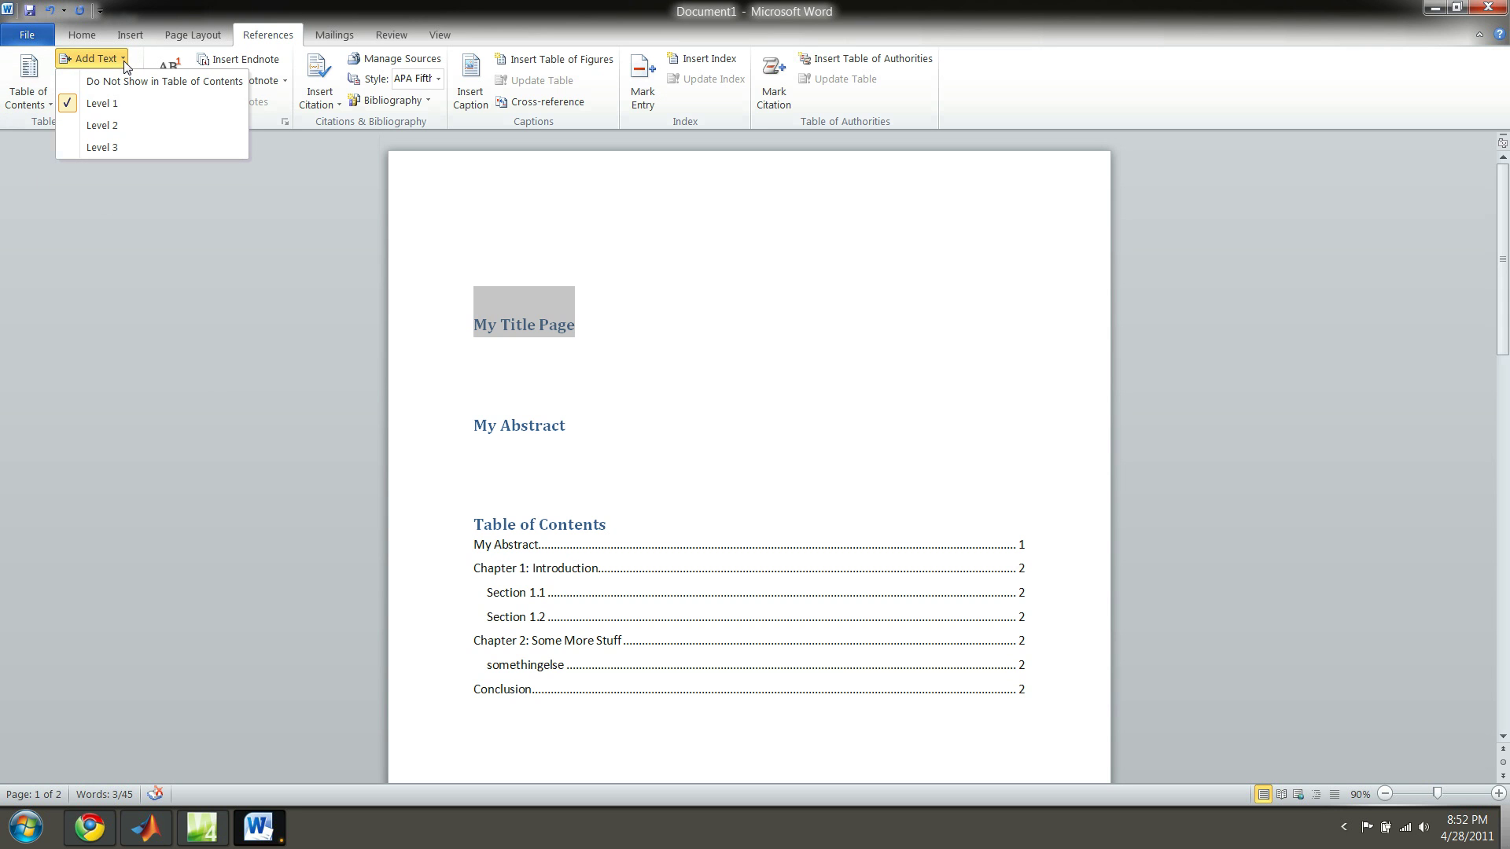
click(122, 128)
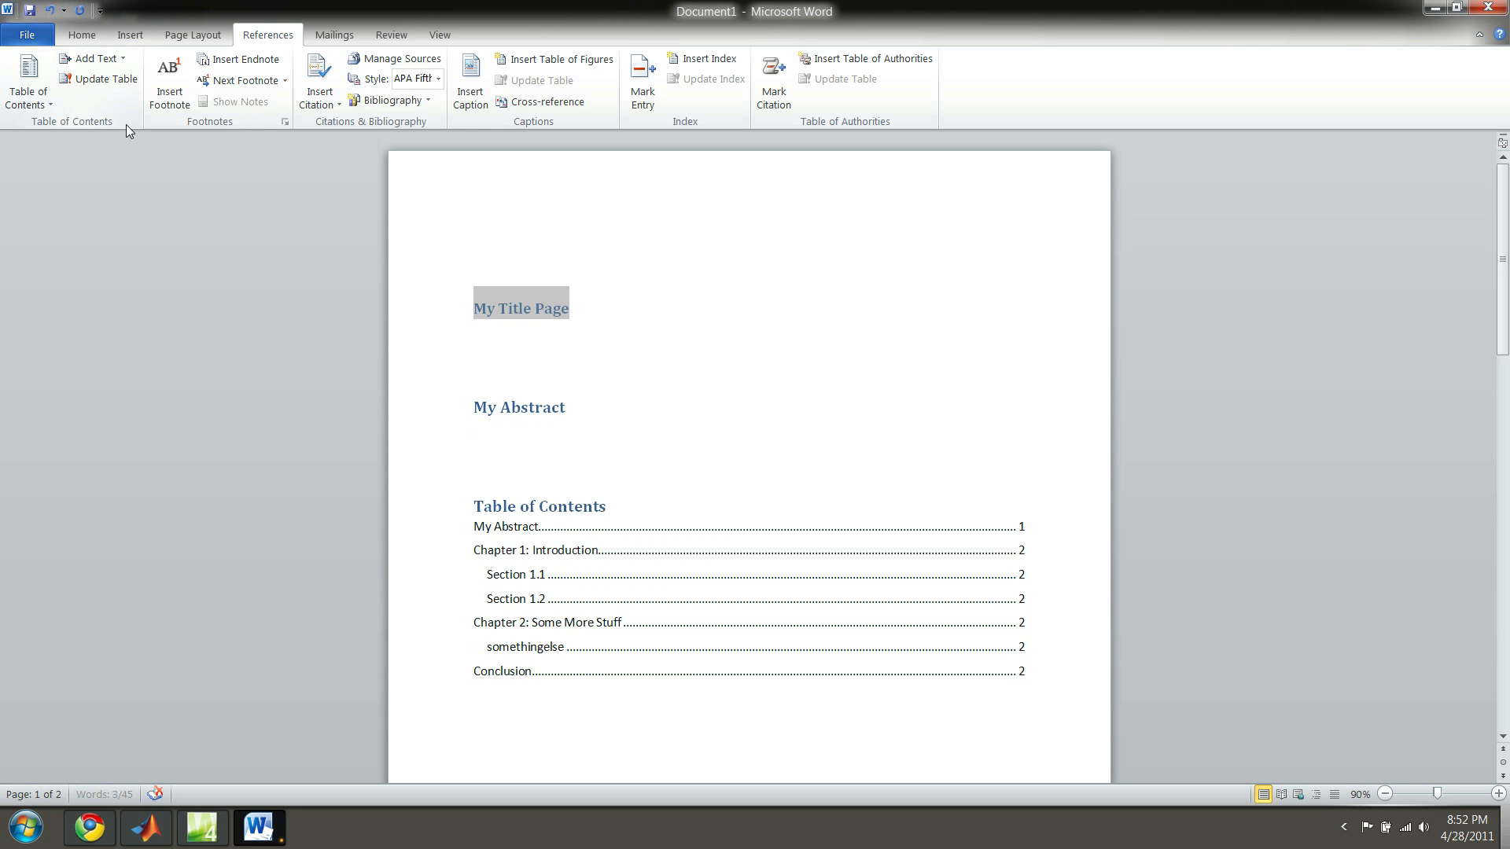
click(761, 394)
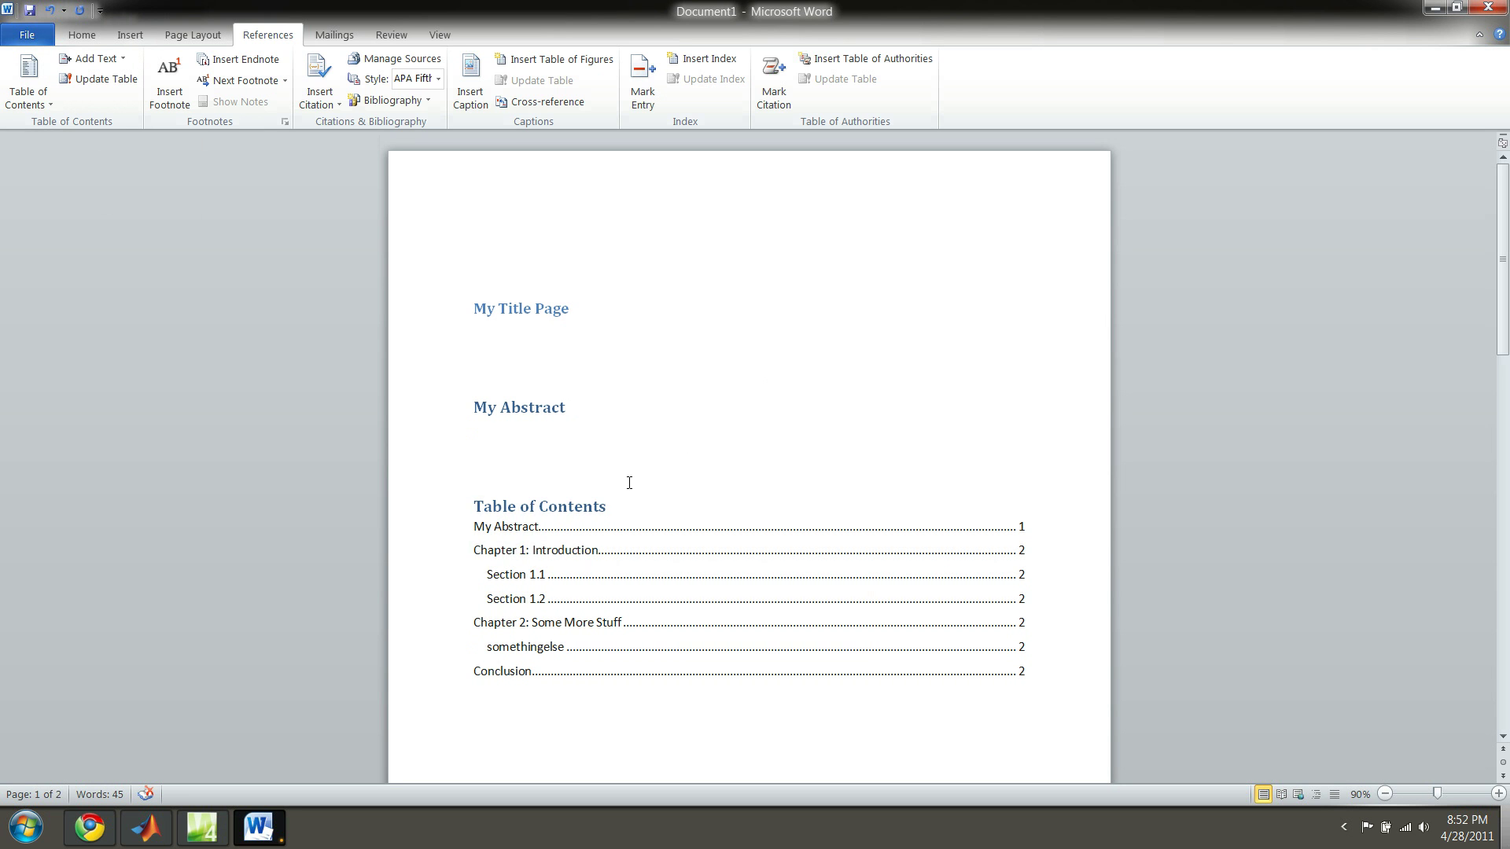
Update the entire Table of Contents so it lists My Title Page, then reselect the heading
click(569, 505)
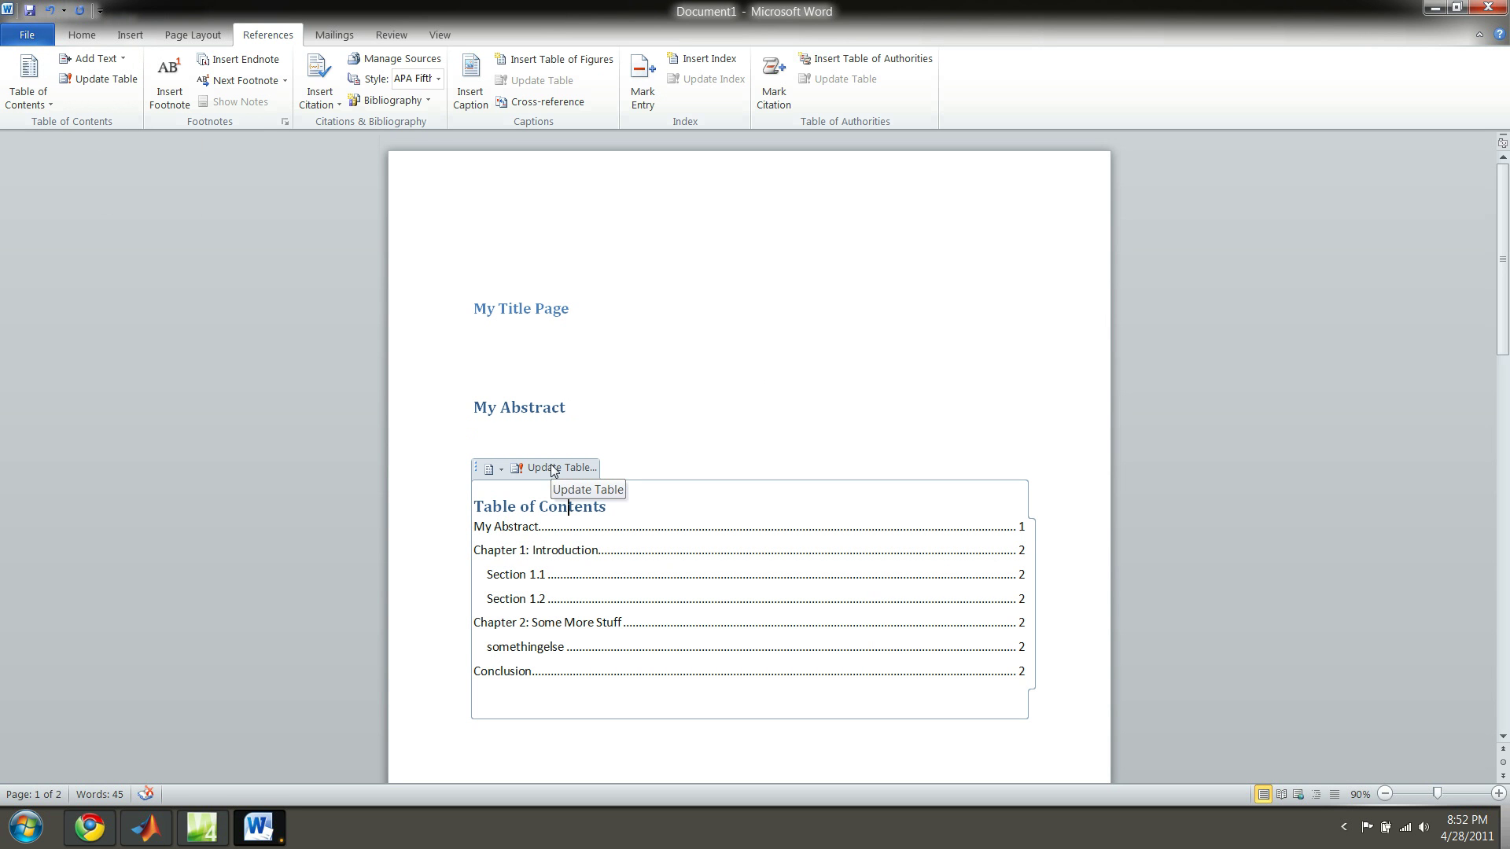
click(552, 470)
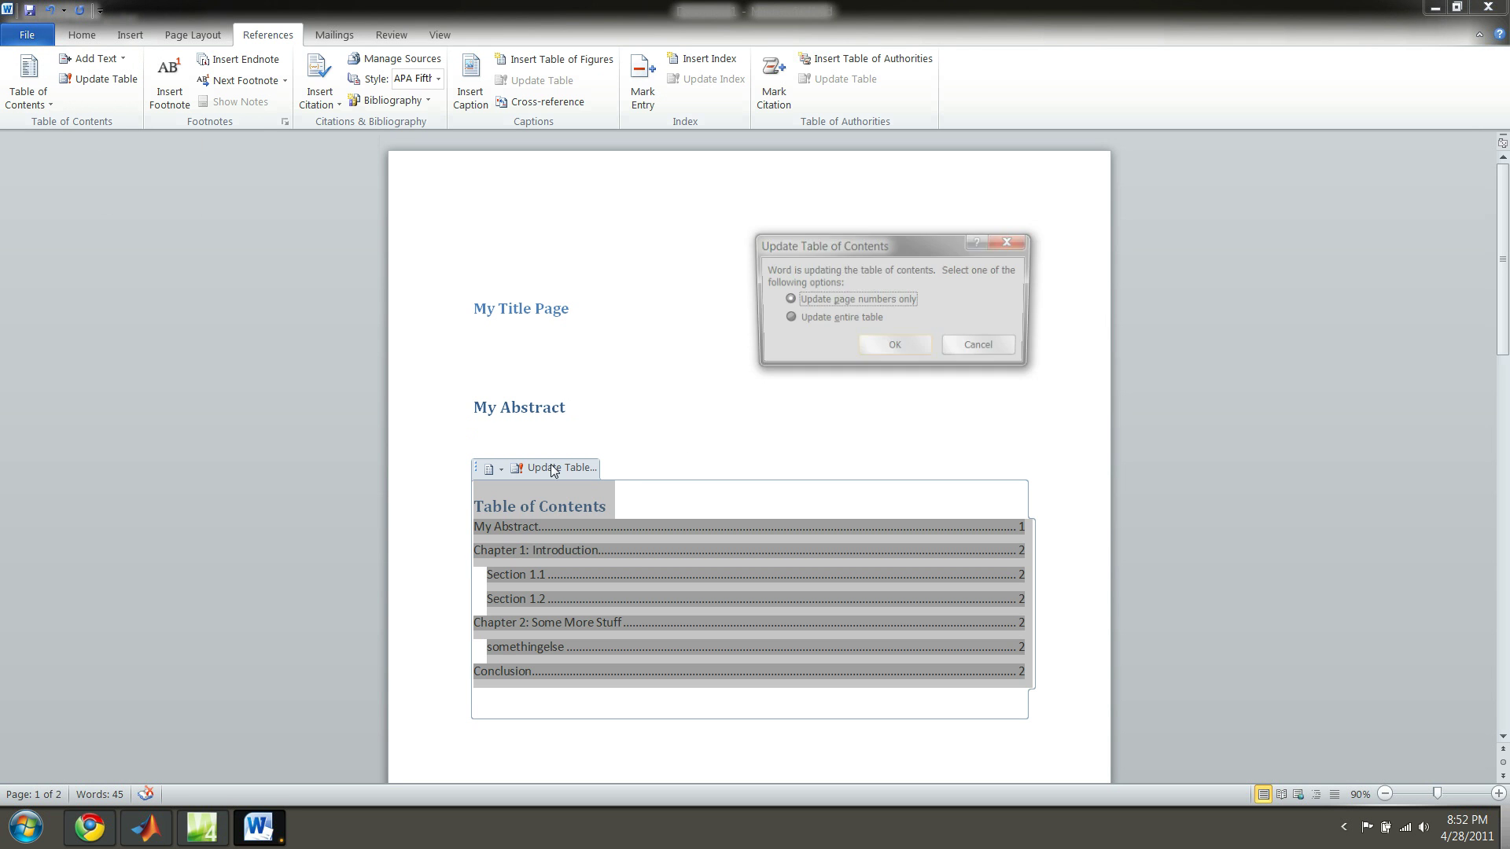
click(883, 325)
click(883, 353)
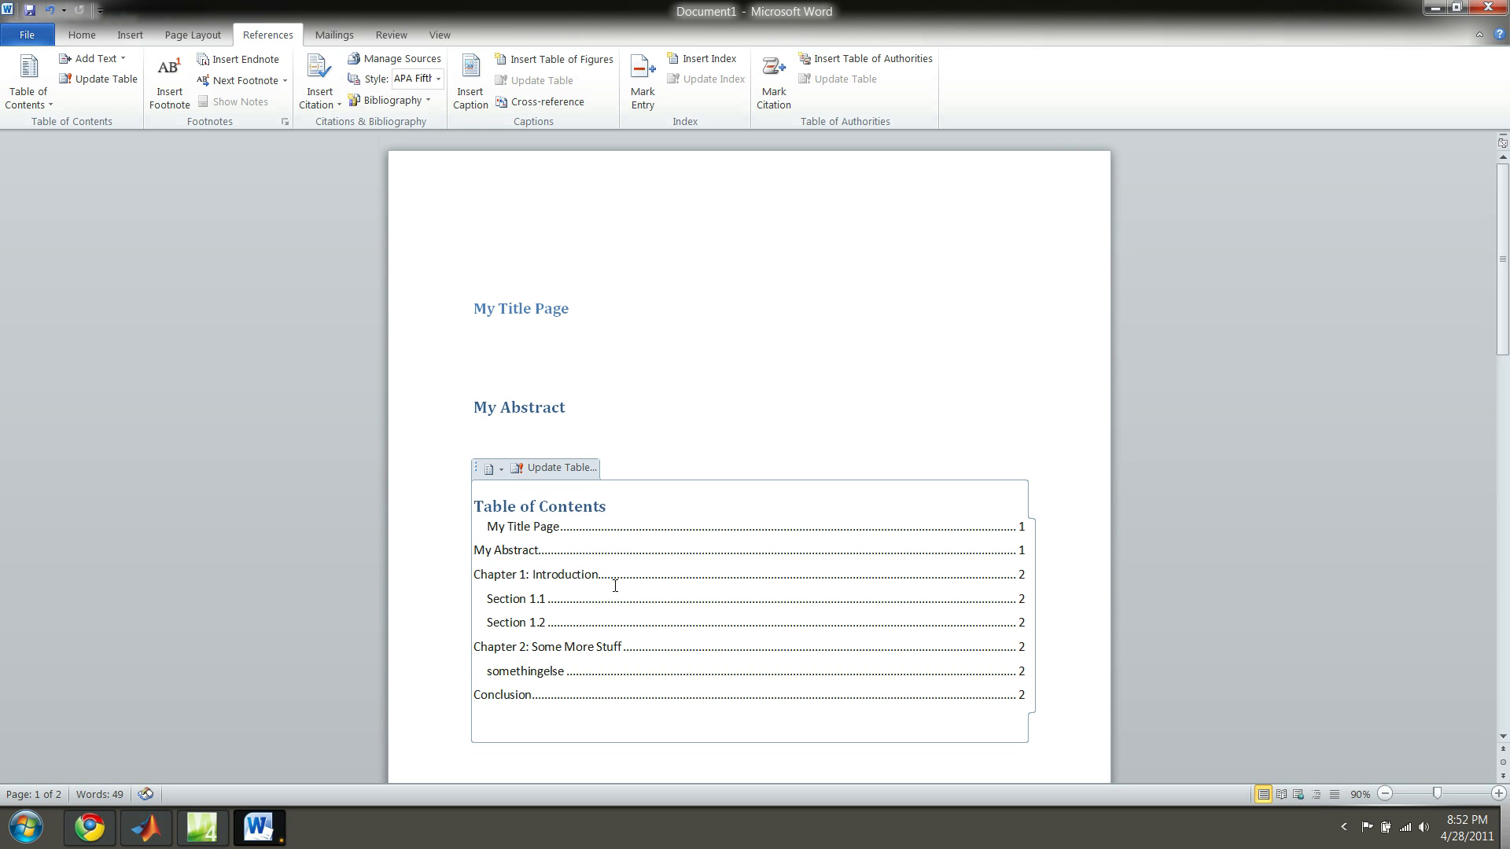
click(538, 522)
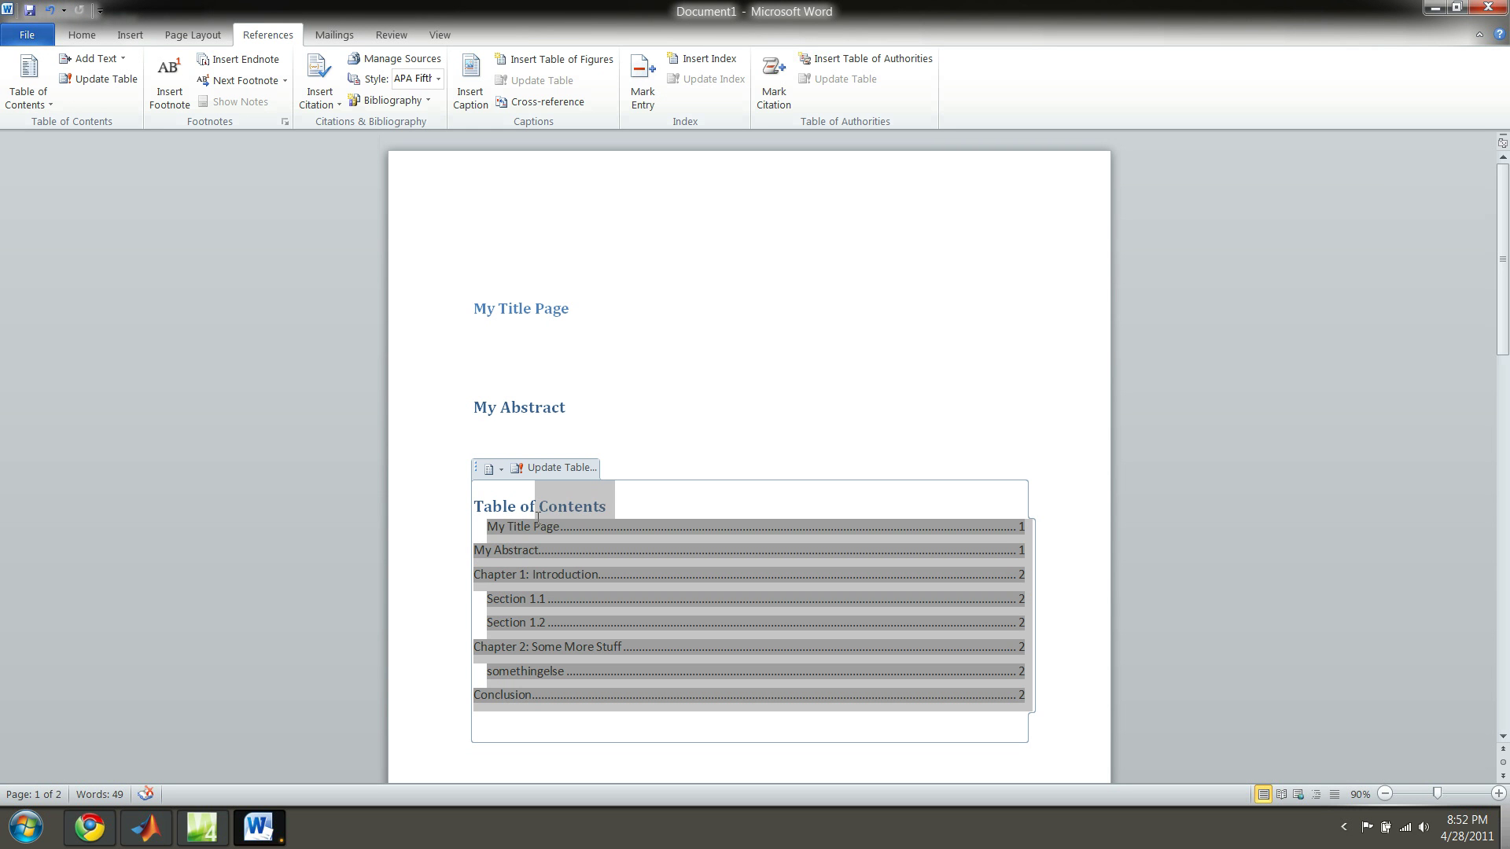
click(545, 527)
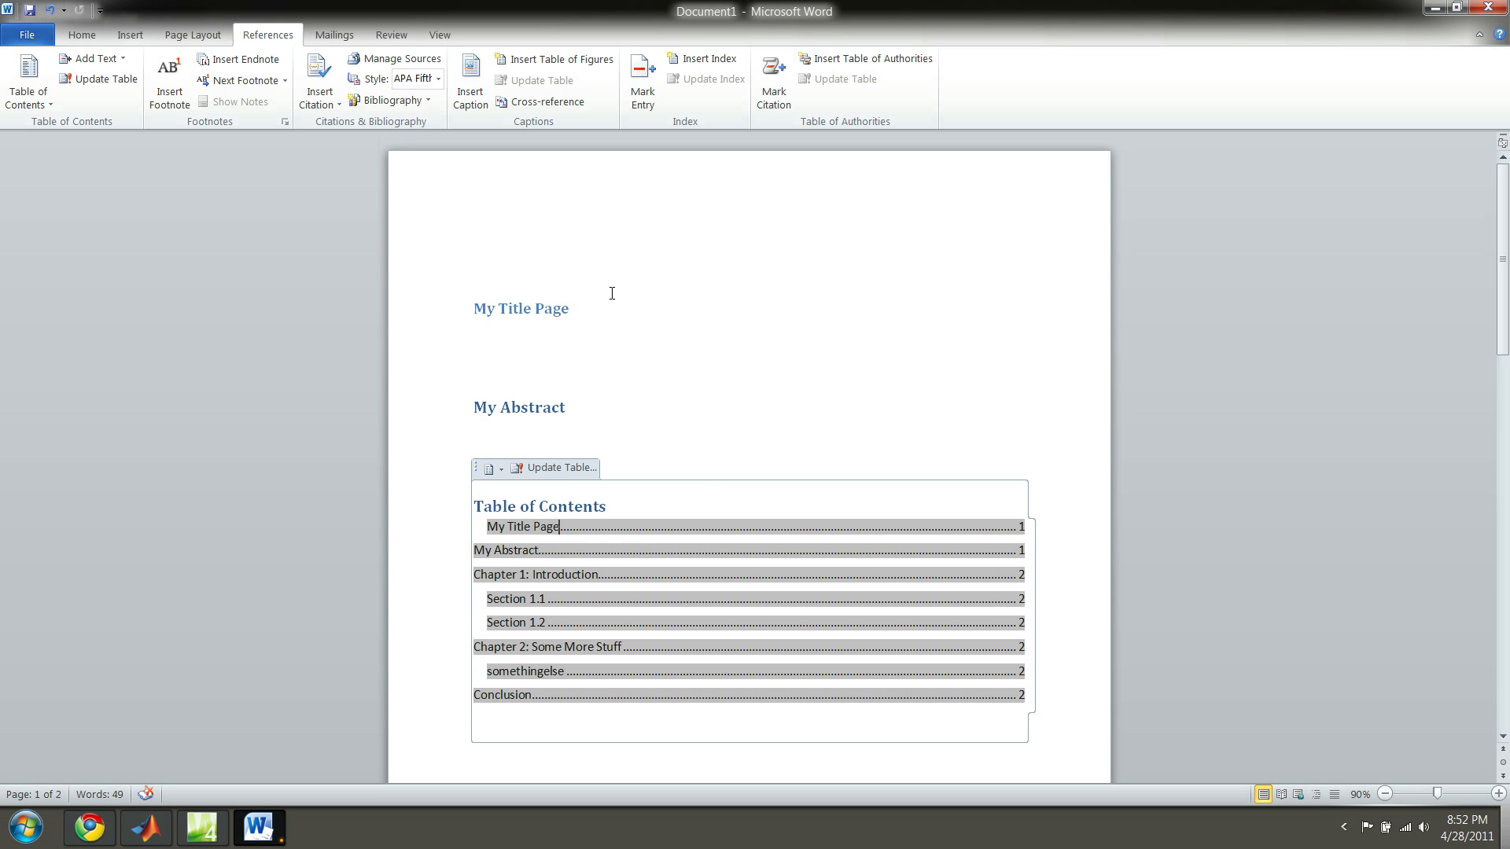
triple_click(543, 307)
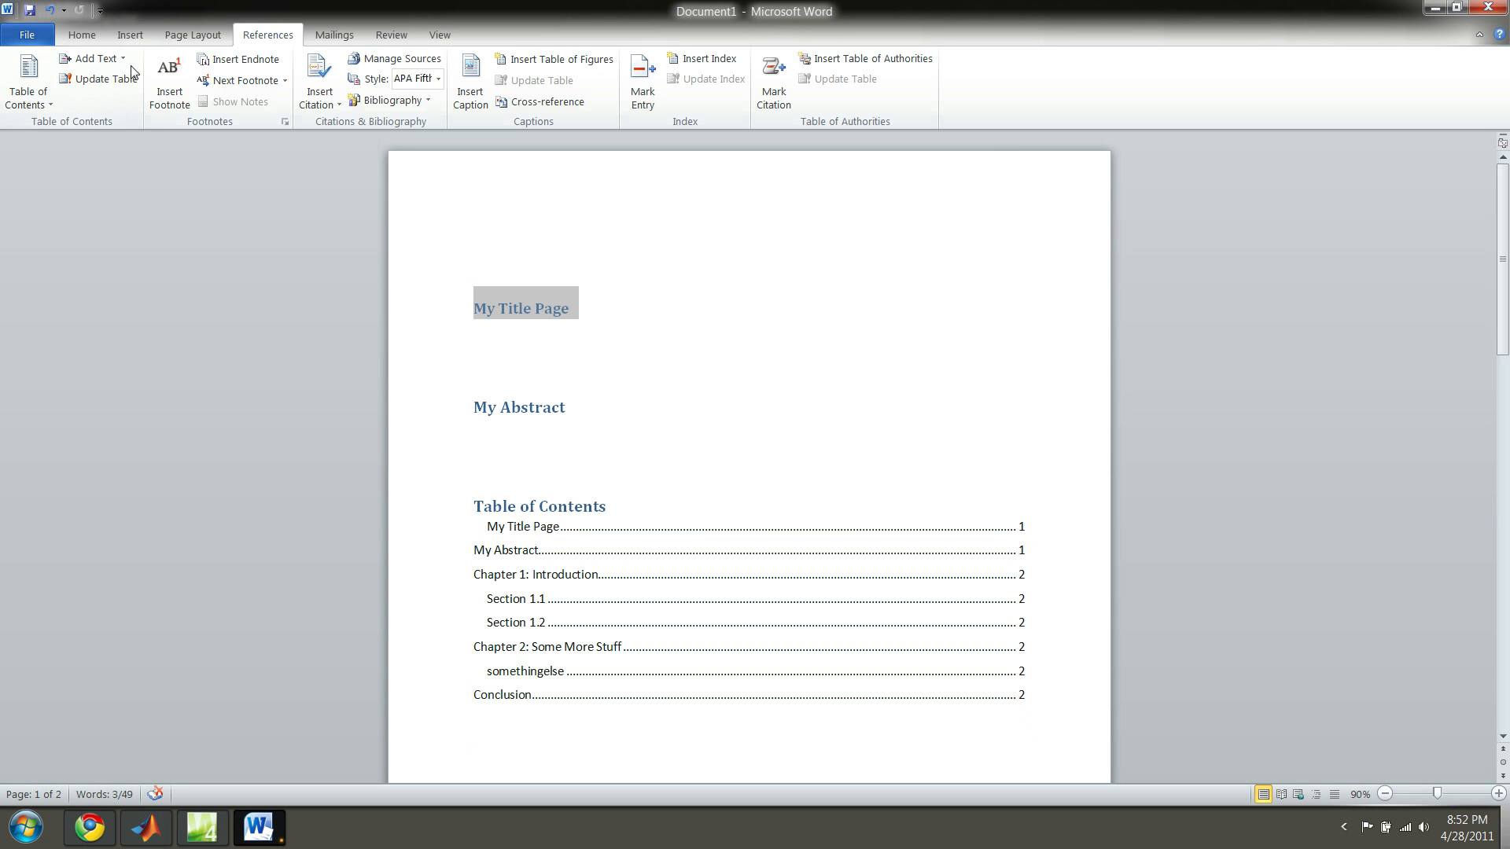
Change My Title Page to a Level 1 entry and update the entire Table of Contents
click(94, 58)
click(102, 103)
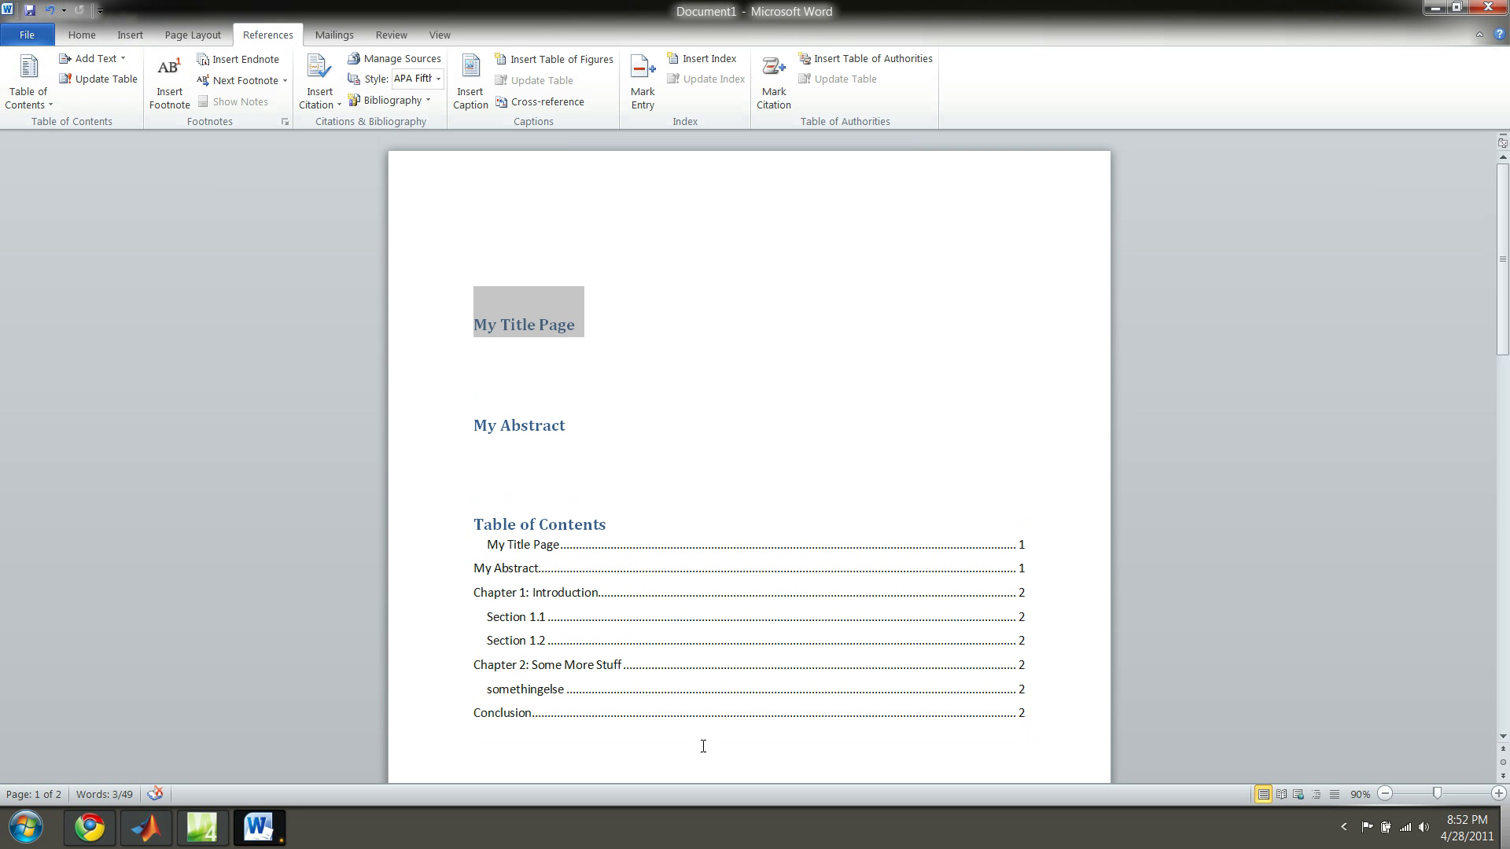
click(505, 520)
click(575, 488)
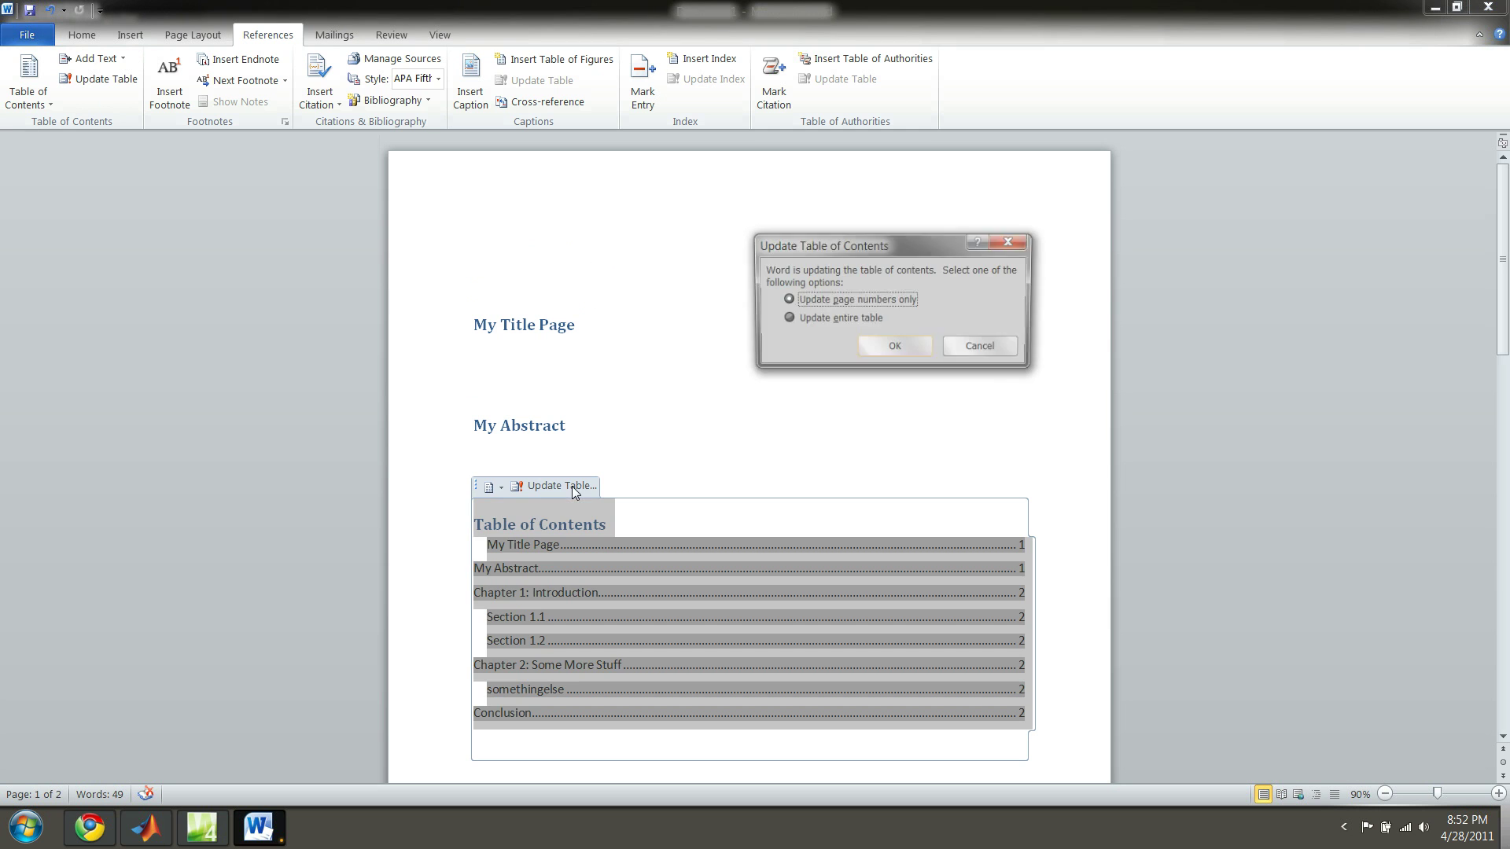
click(858, 320)
click(895, 346)
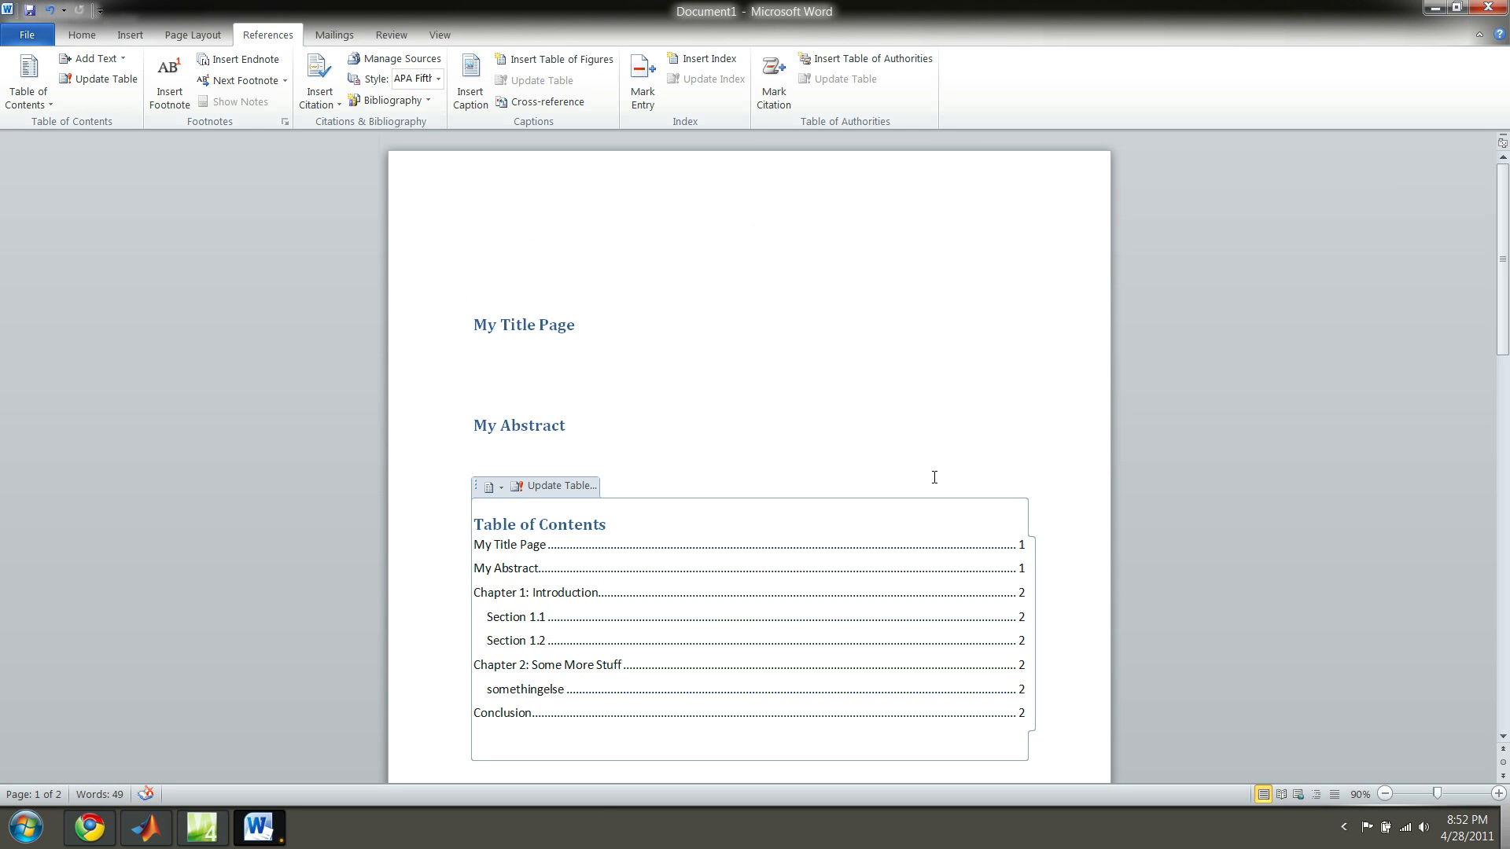
scroll(847, 426, down, 2)
scroll(846, 425, up, 2)
click(1011, 570)
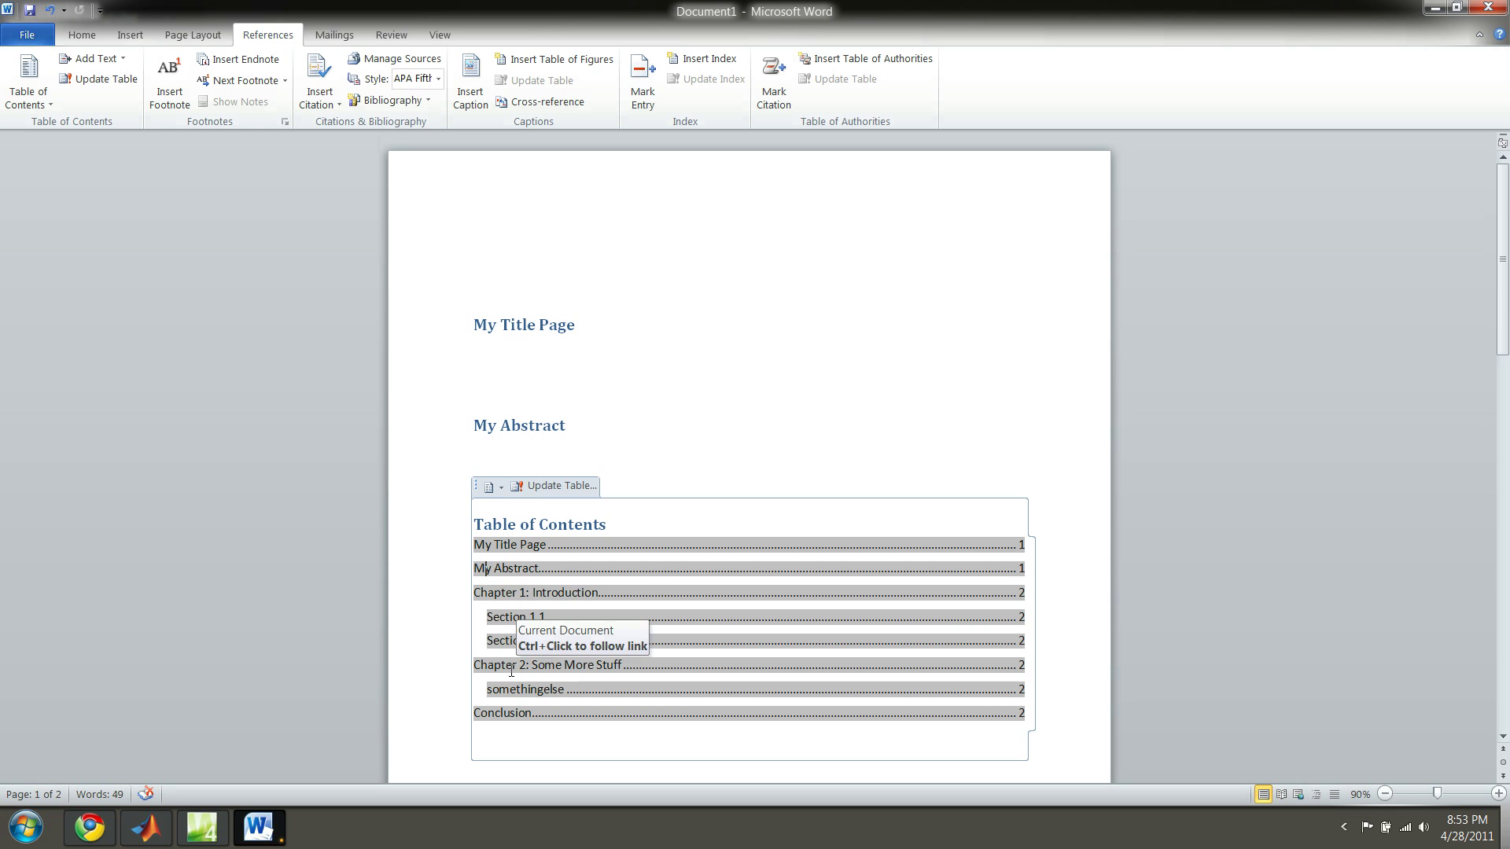
scroll(536, 673, down, 2)
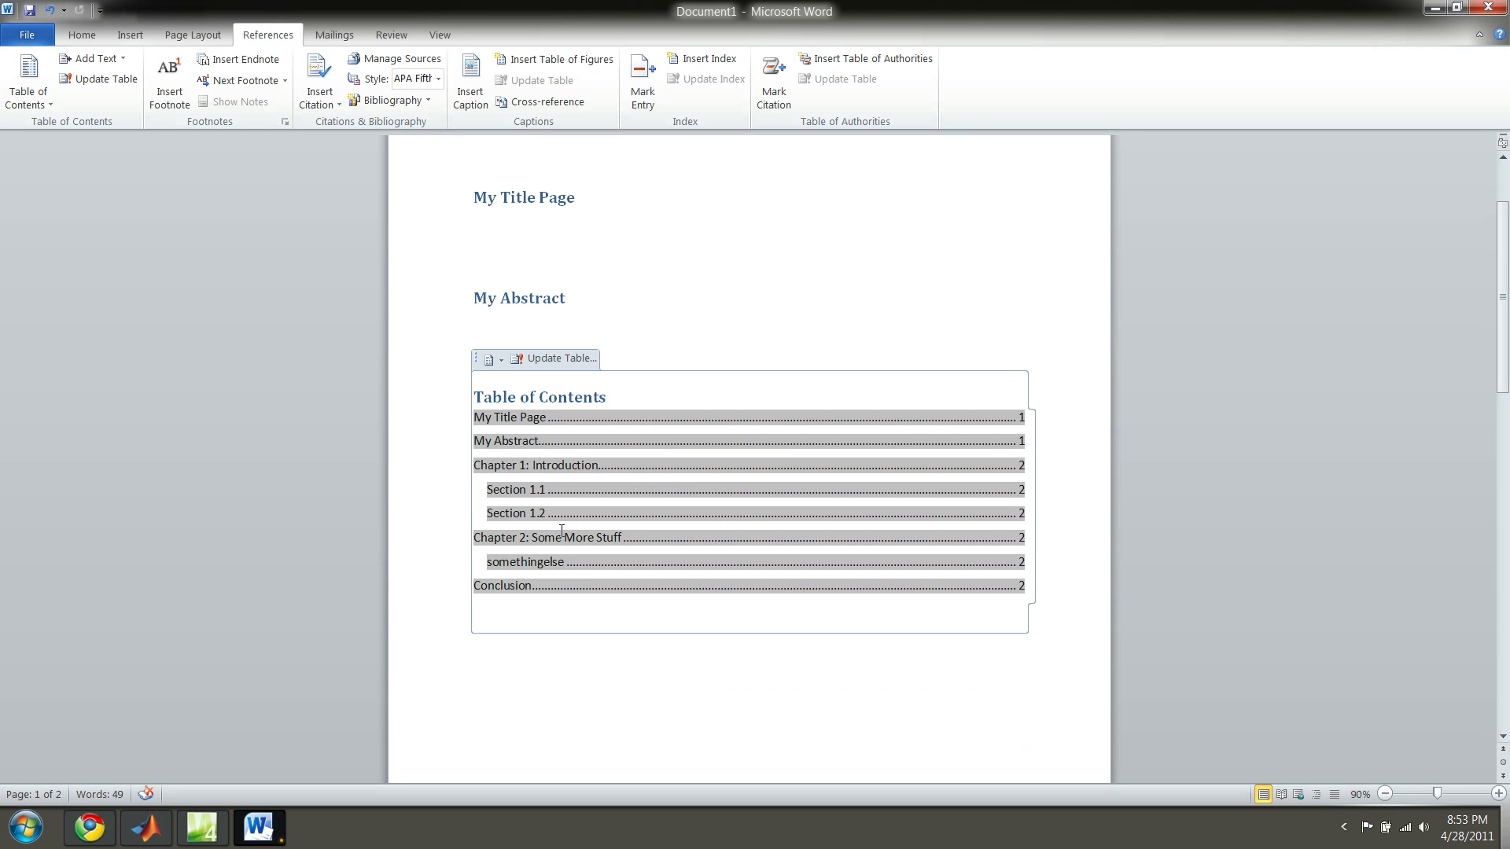
scroll(913, 596, down, 3)
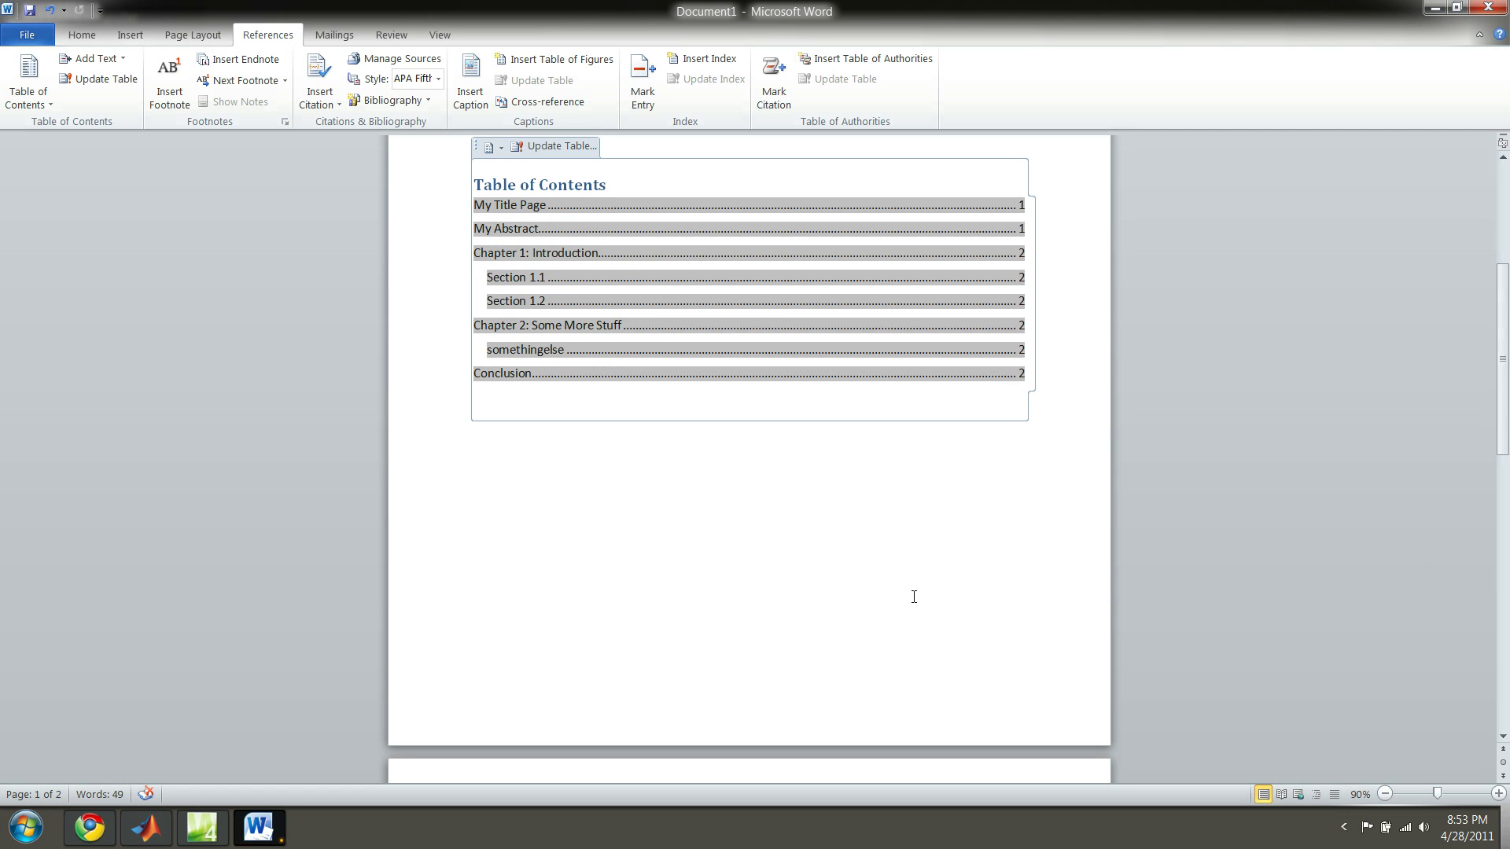
scroll(913, 597, up, 3)
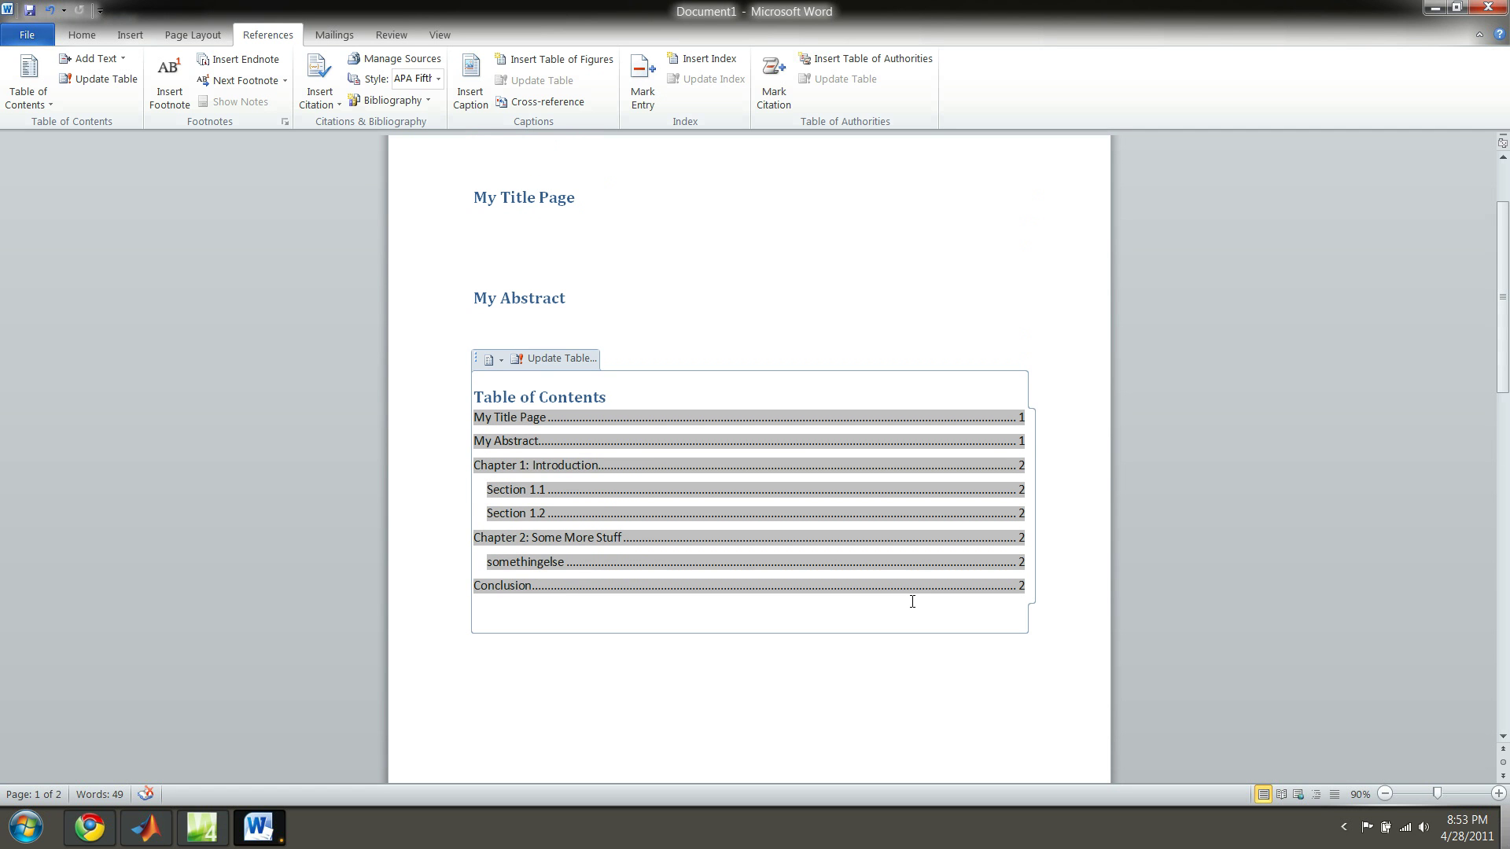
scroll(912, 604, up, 2)
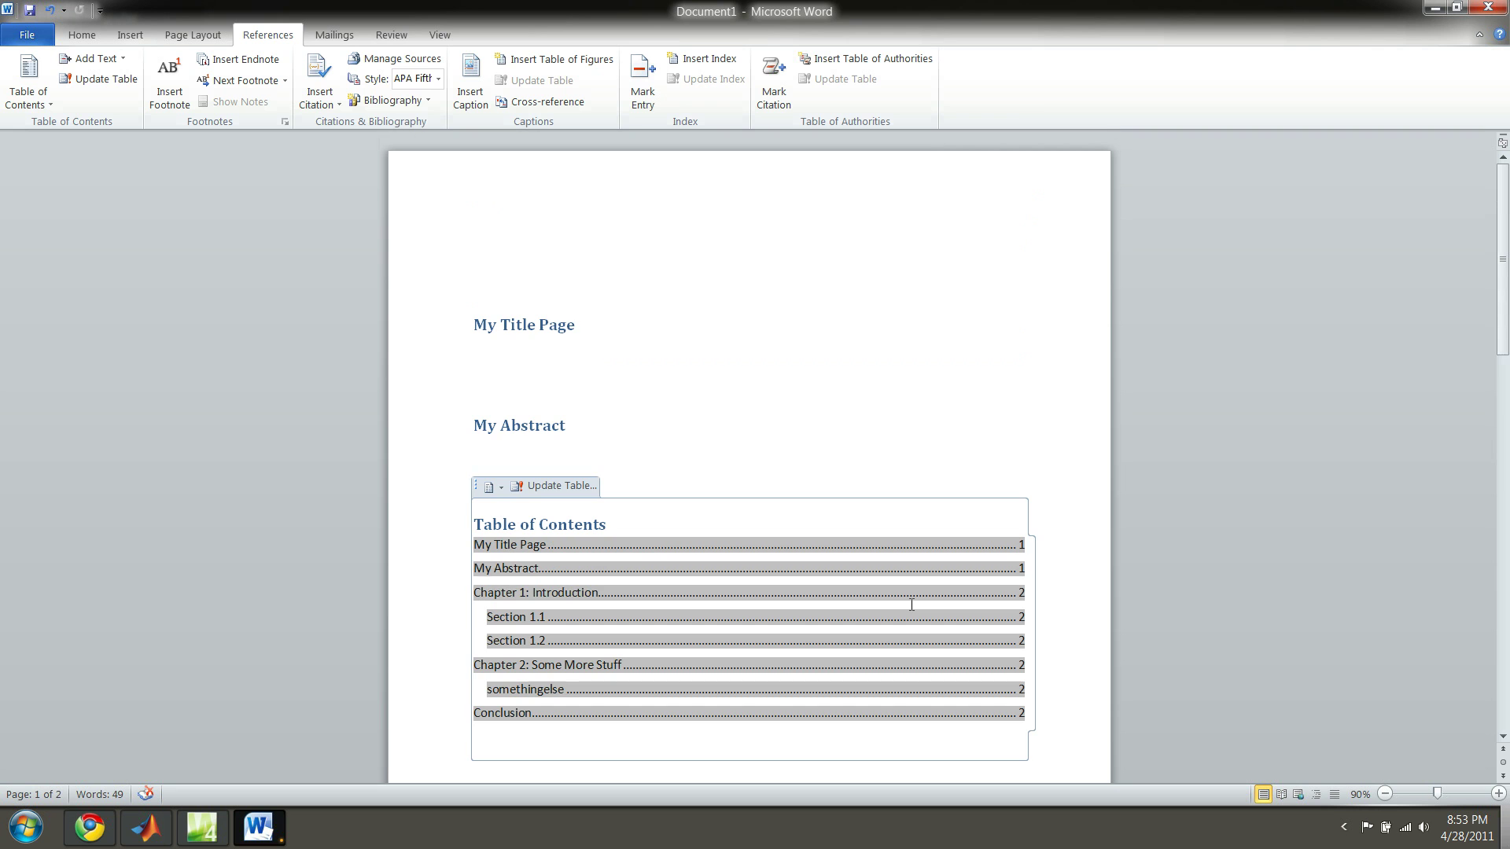